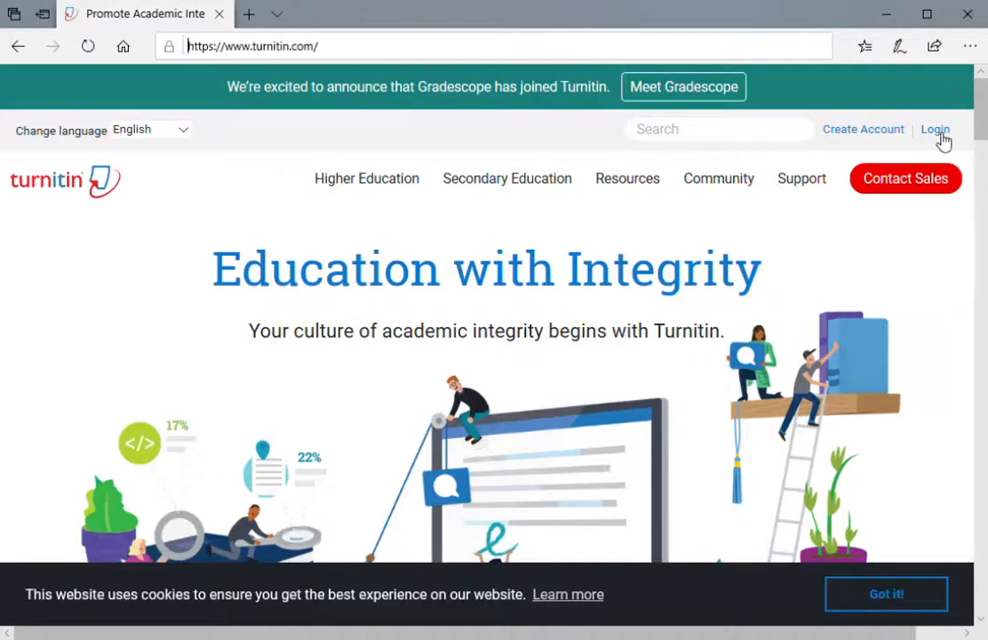
Log in to Turnitin with the account credentials already filled in
click(937, 131)
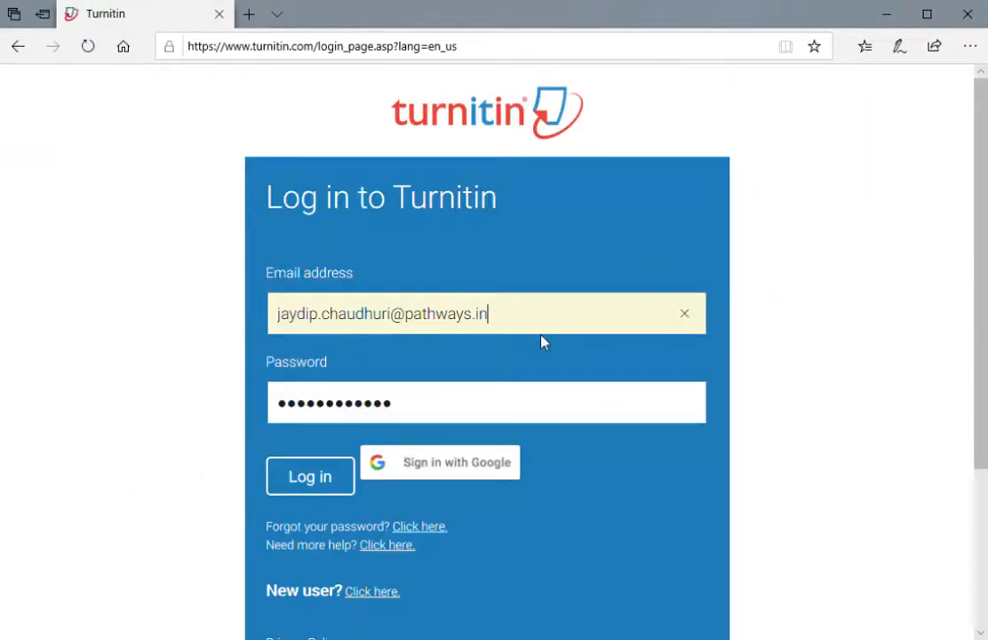
click(320, 492)
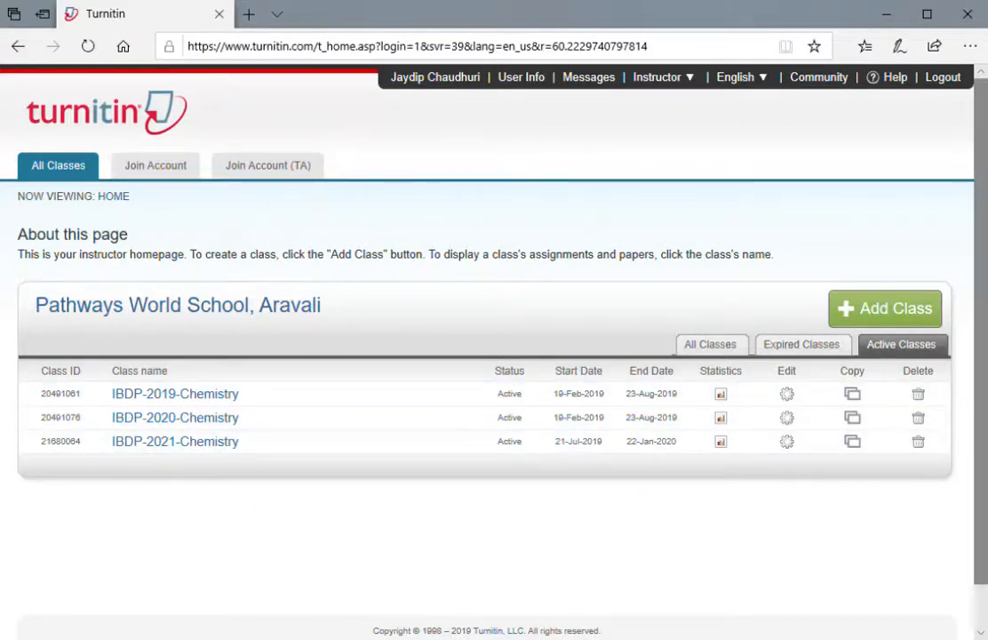
Remove the existing IBDP-2021-Chemistry class from the instructor homepage
click(923, 447)
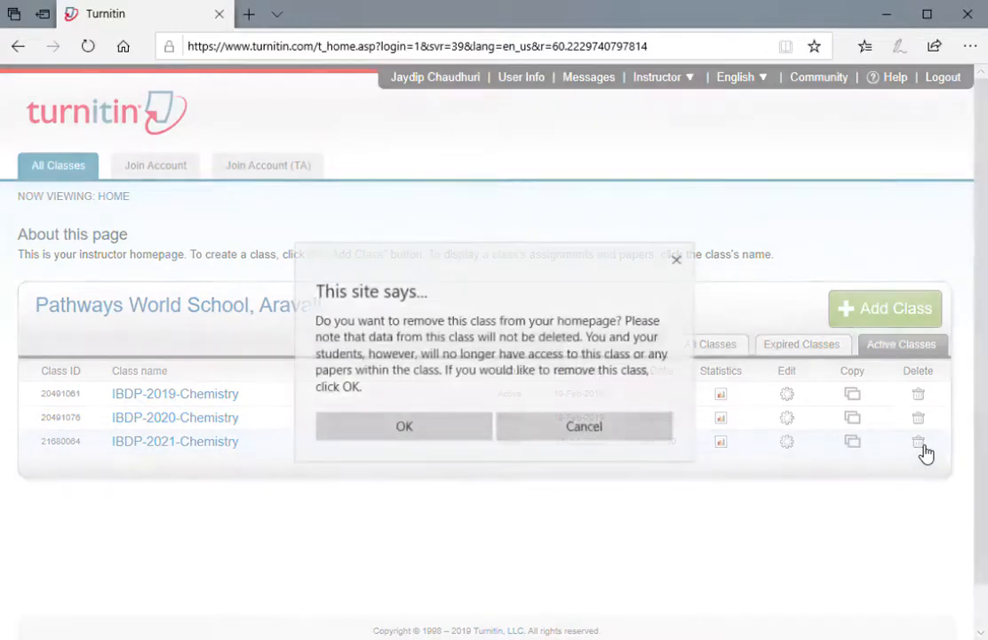
click(407, 433)
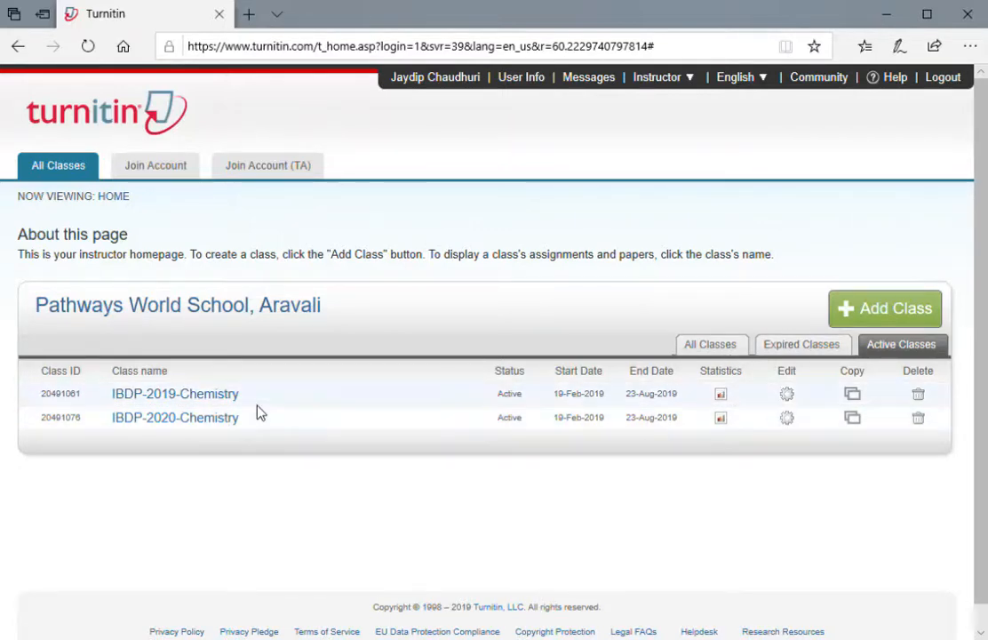
Start a new standard class, name it IBDP-2021-Chemistry and enter its enrollment key
click(911, 316)
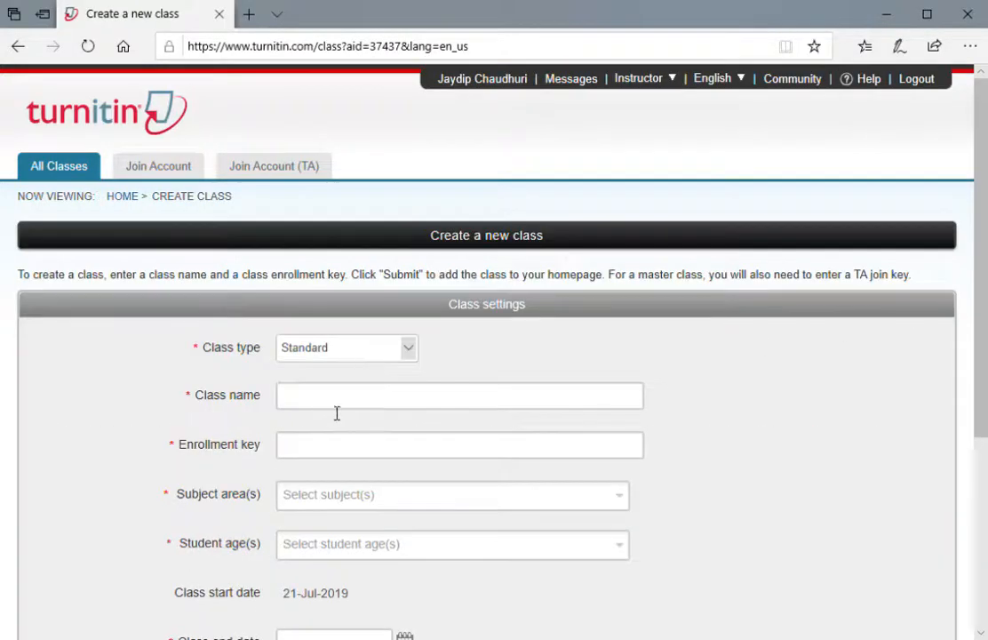
click(321, 405)
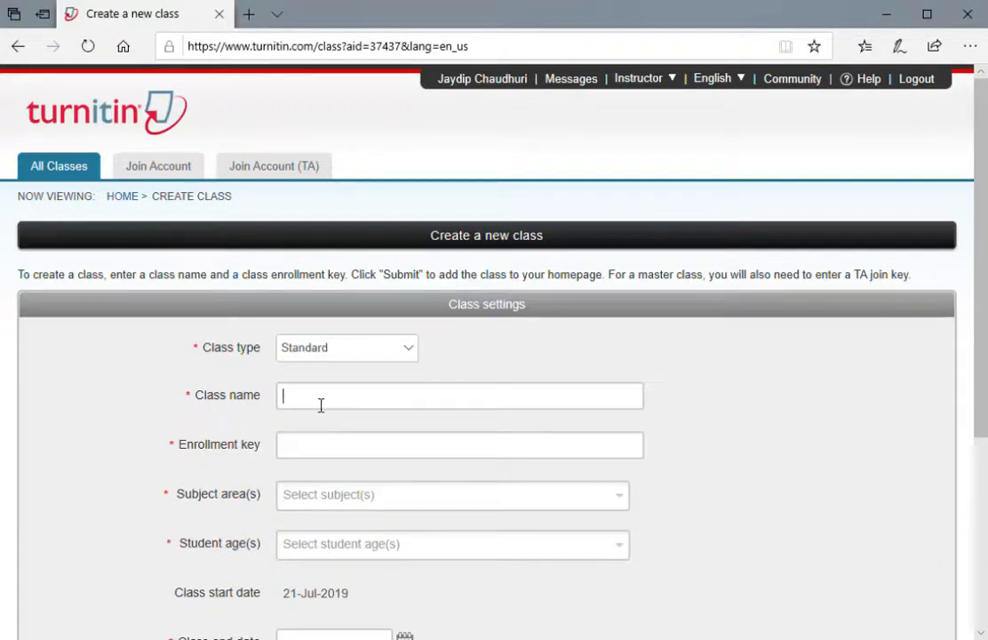
text(IBDP-2021-Chemistry)
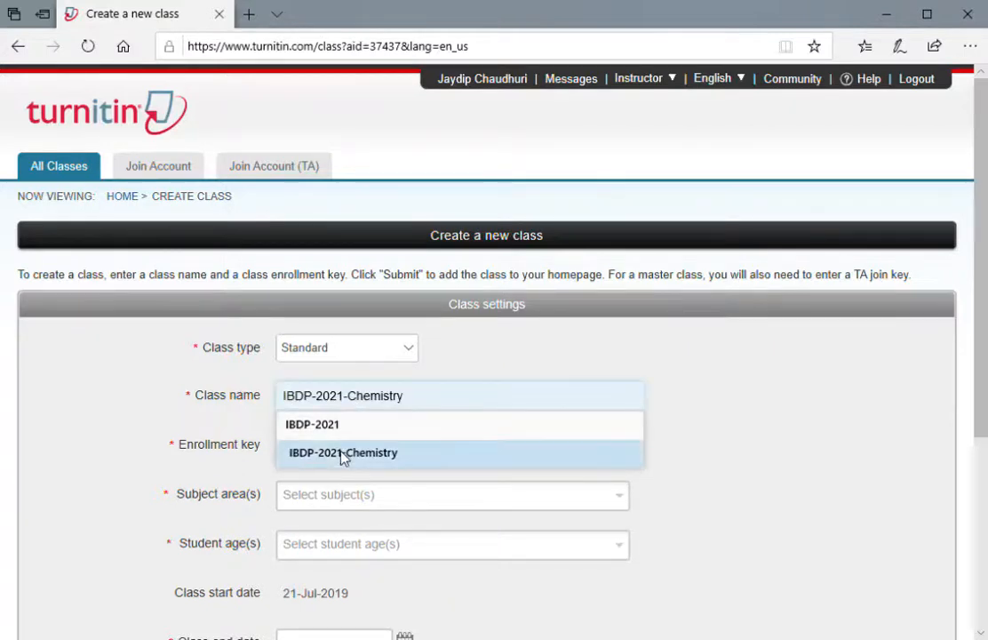
click(343, 453)
click(345, 447)
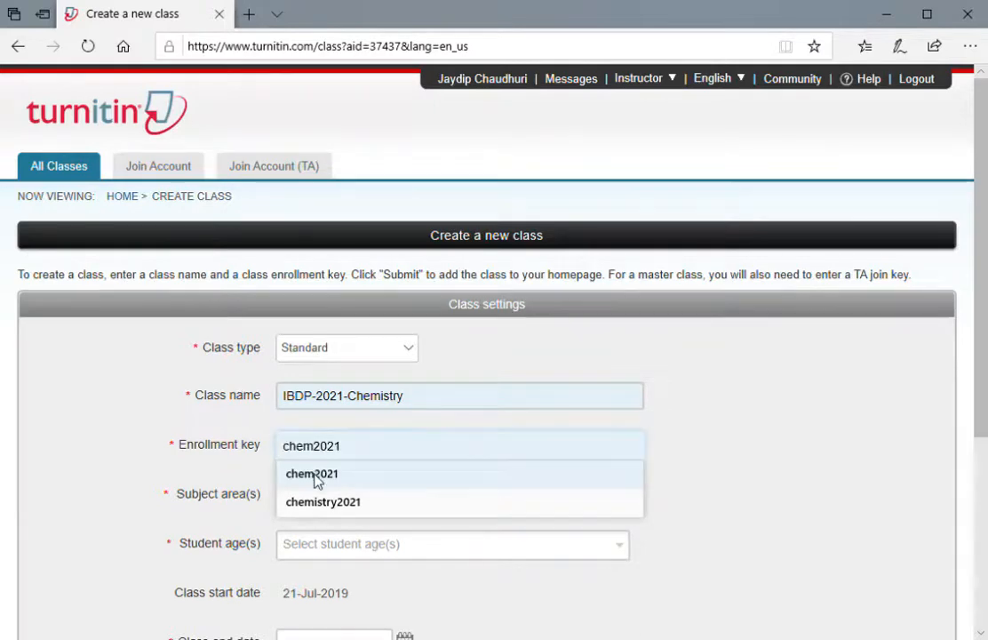
click(315, 476)
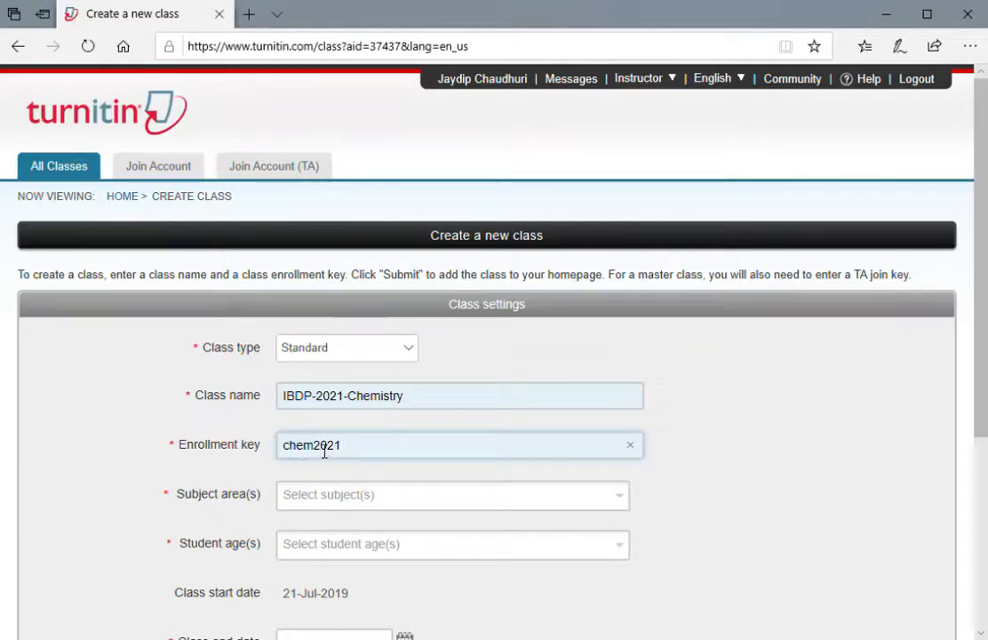
Set the class's subject area to Science - Physical/Chemistry/Physics and the student age to 16-17
click(324, 500)
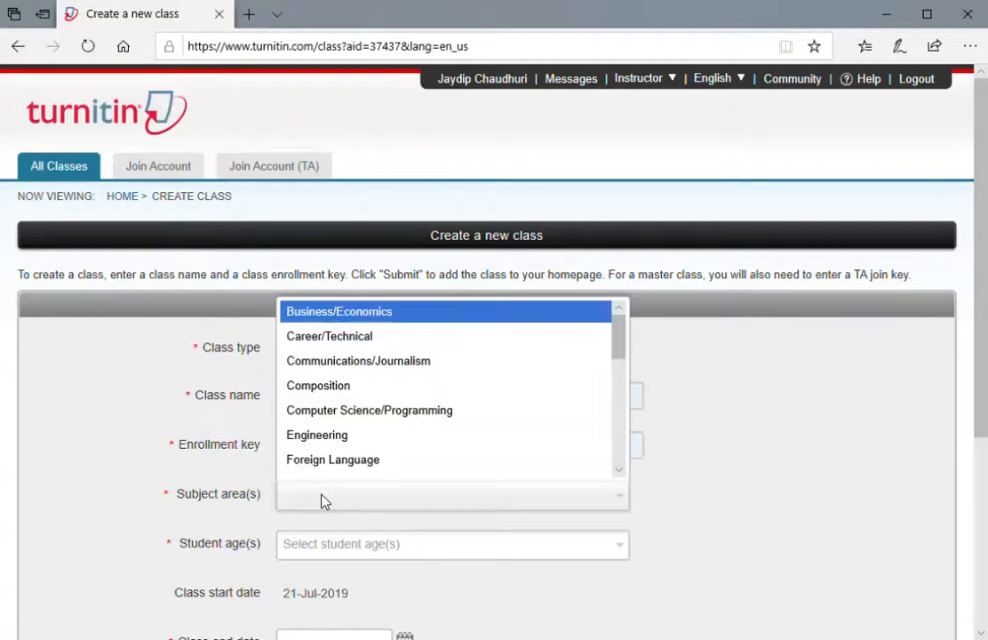
scroll(334, 453, down, 3)
scroll(331, 456, down, 3)
click(342, 455)
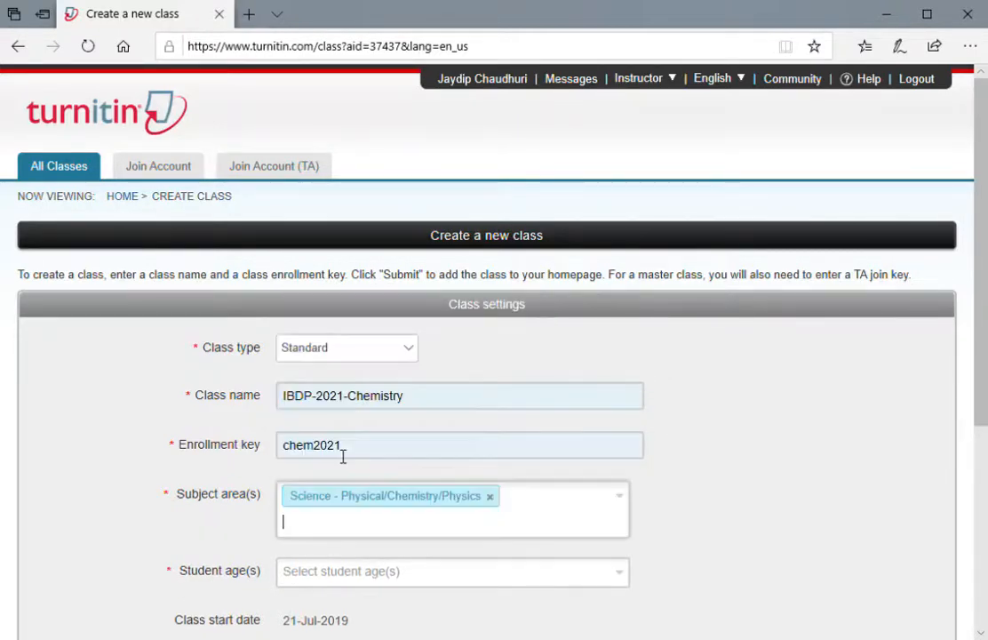
scroll(320, 551, down, 2)
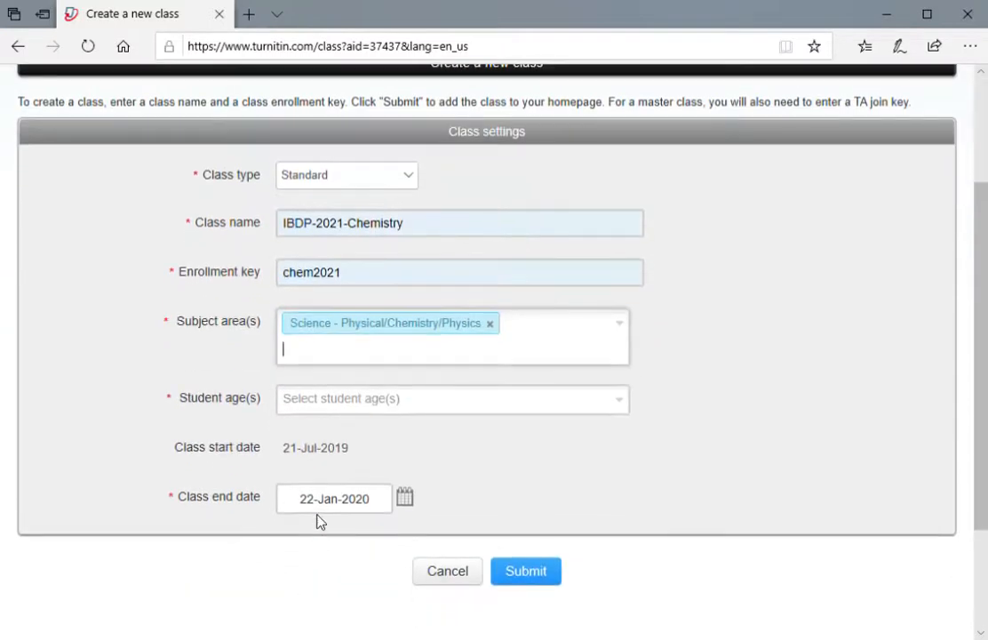
click(329, 411)
click(311, 558)
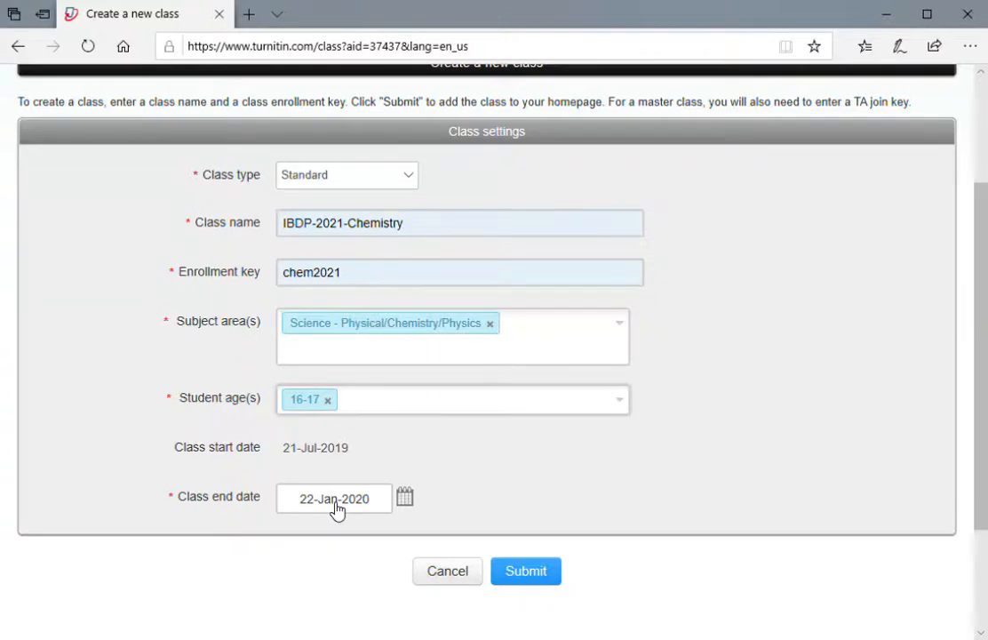
click(406, 500)
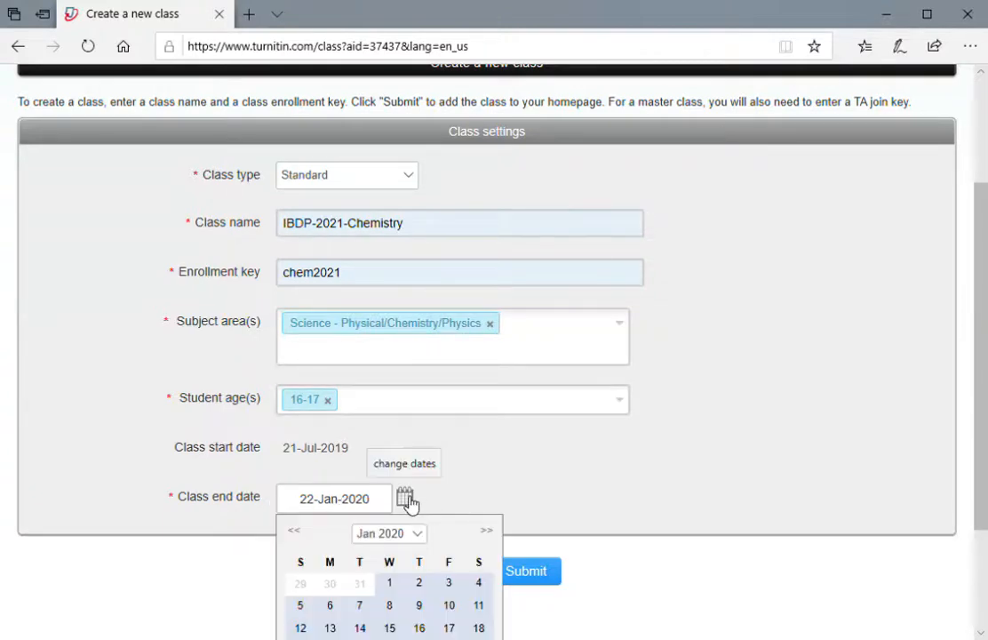
scroll(428, 535, down, 2)
click(492, 374)
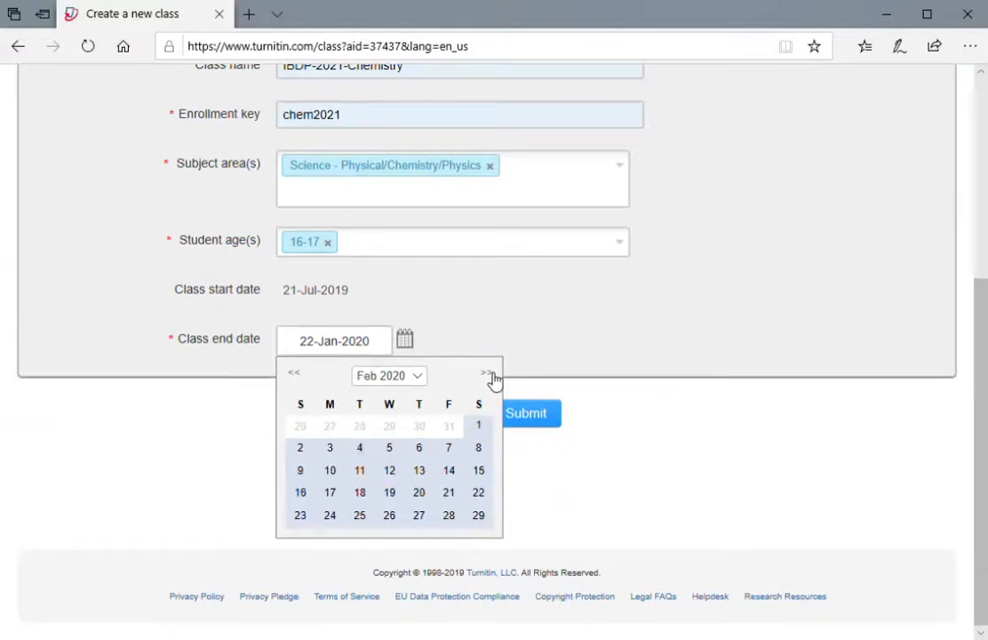
click(487, 374)
click(487, 374)
click(487, 374)
click(487, 374)
click(487, 374)
click(487, 374)
click(487, 374)
click(487, 375)
click(487, 374)
click(487, 374)
click(487, 374)
click(487, 374)
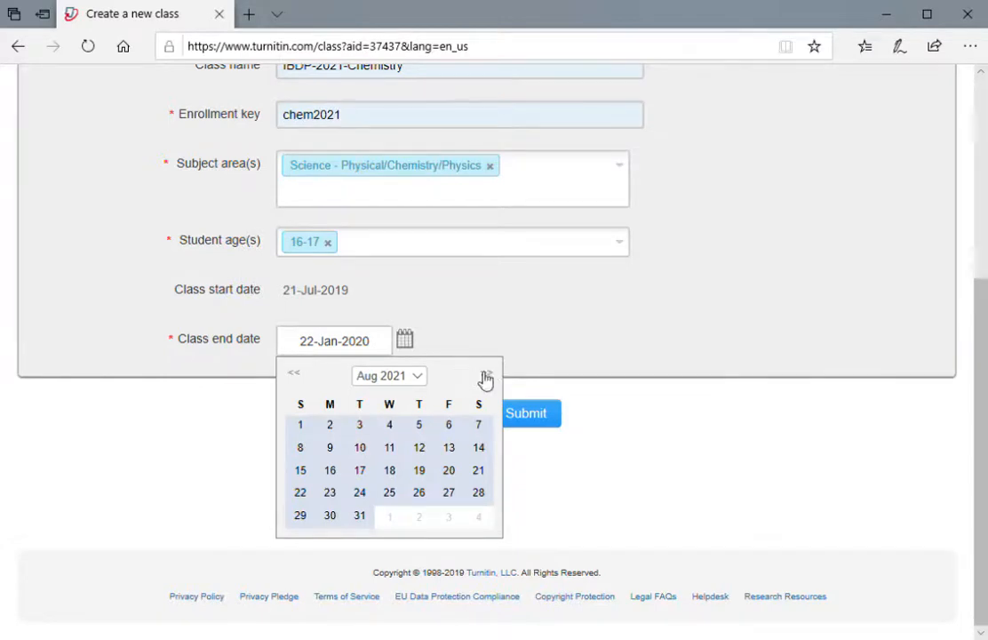
click(293, 373)
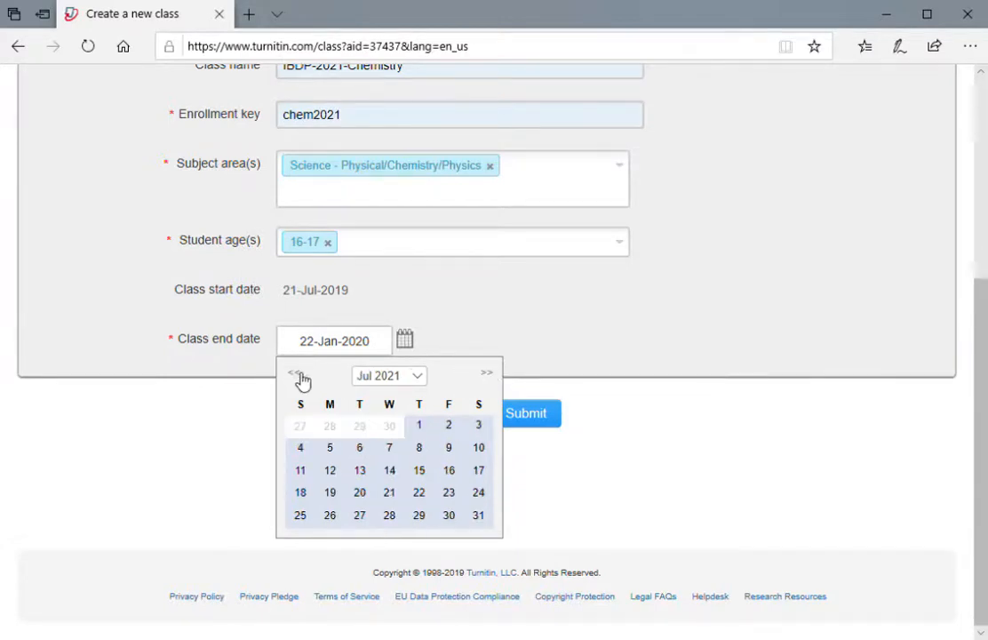
click(578, 480)
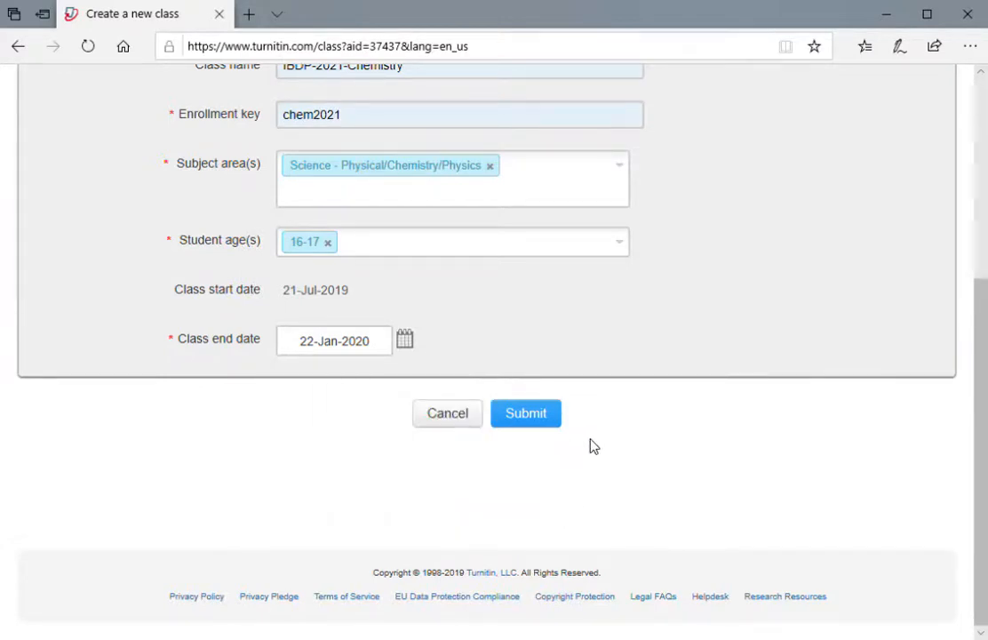
Set the class end date to 01-Jul-2021
click(401, 341)
click(488, 374)
click(488, 375)
triple_click(488, 374)
triple_click(488, 374)
double_click(487, 374)
double_click(488, 374)
double_click(487, 374)
click(488, 374)
click(488, 374)
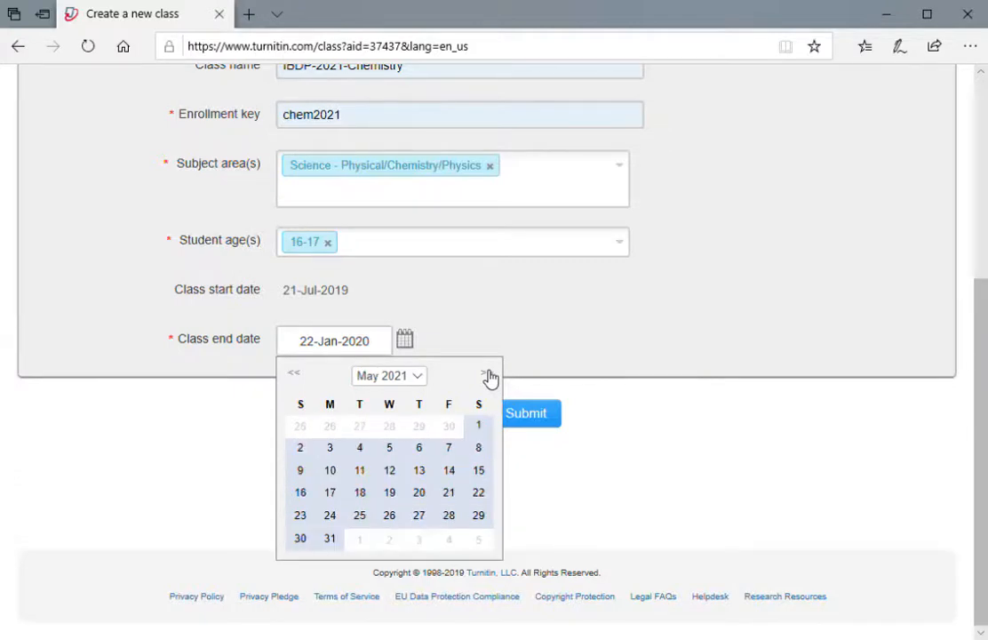
click(488, 374)
click(488, 374)
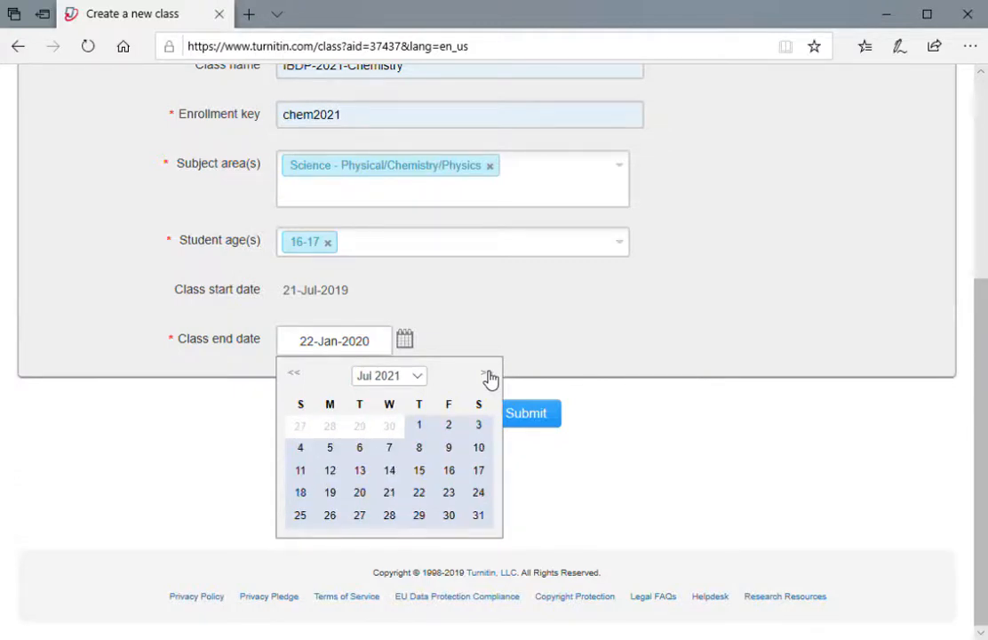
click(420, 427)
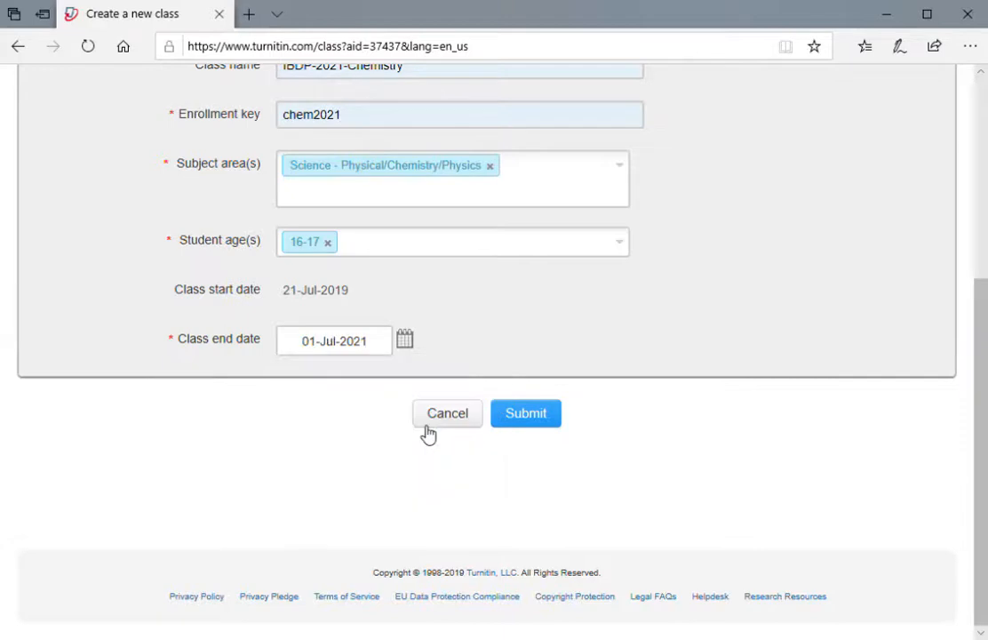
Set the class end date to 01-Aug-2021, submit the new class and close the creation notice
click(406, 343)
click(490, 374)
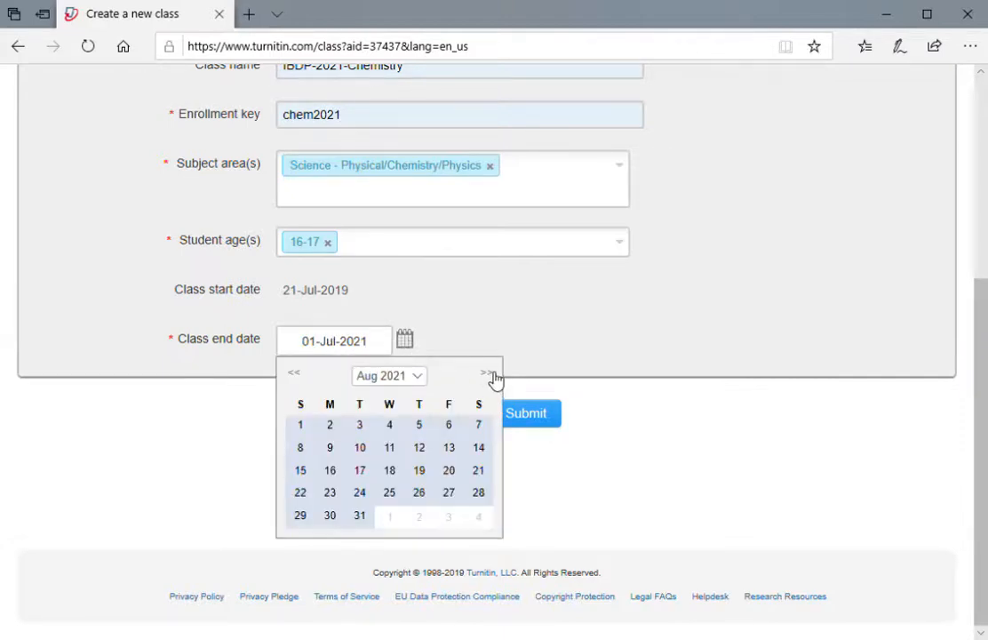
click(307, 433)
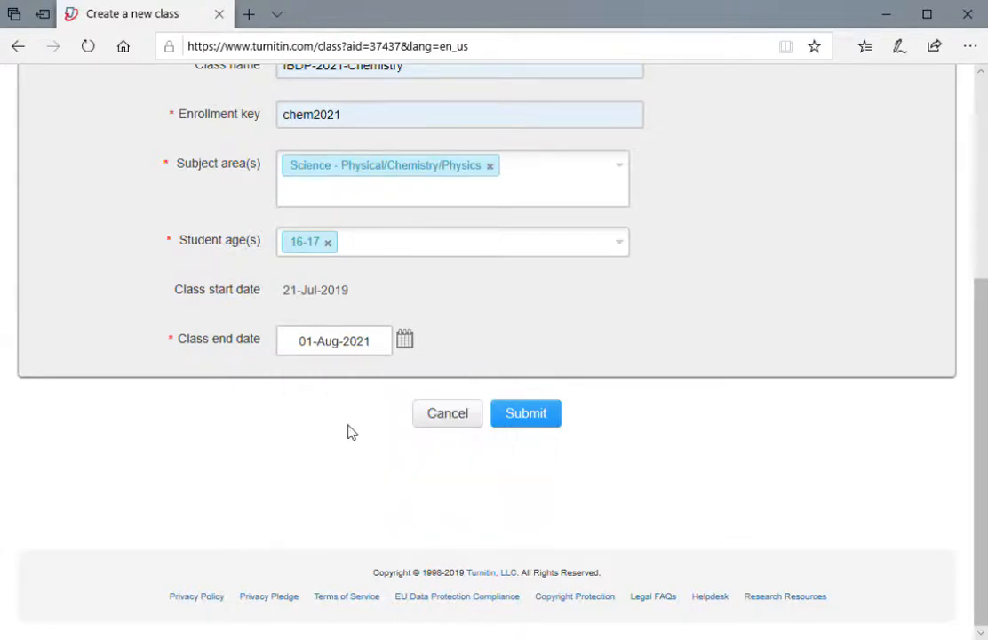
click(530, 419)
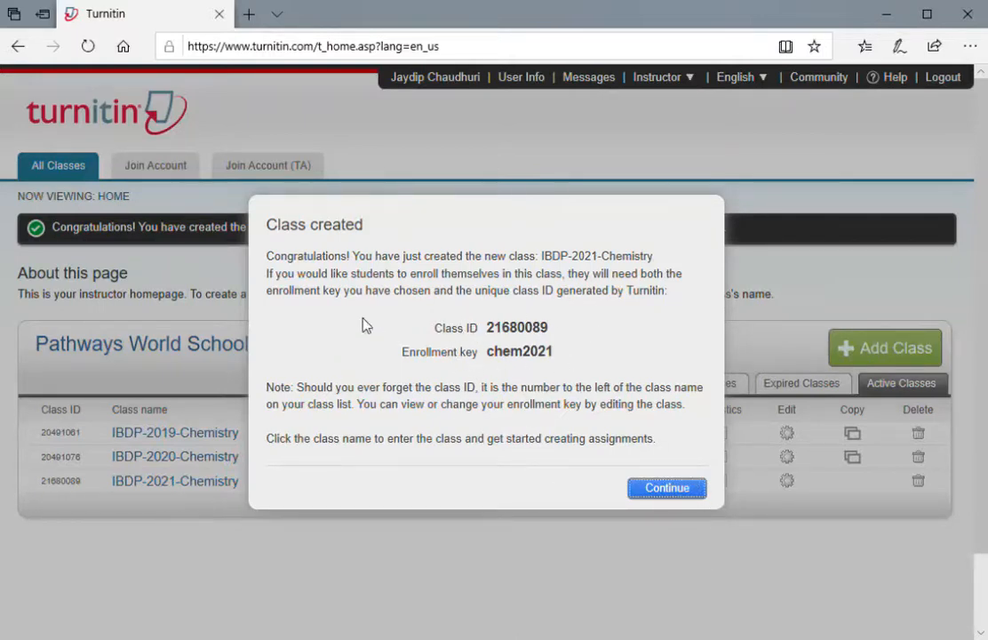
click(657, 490)
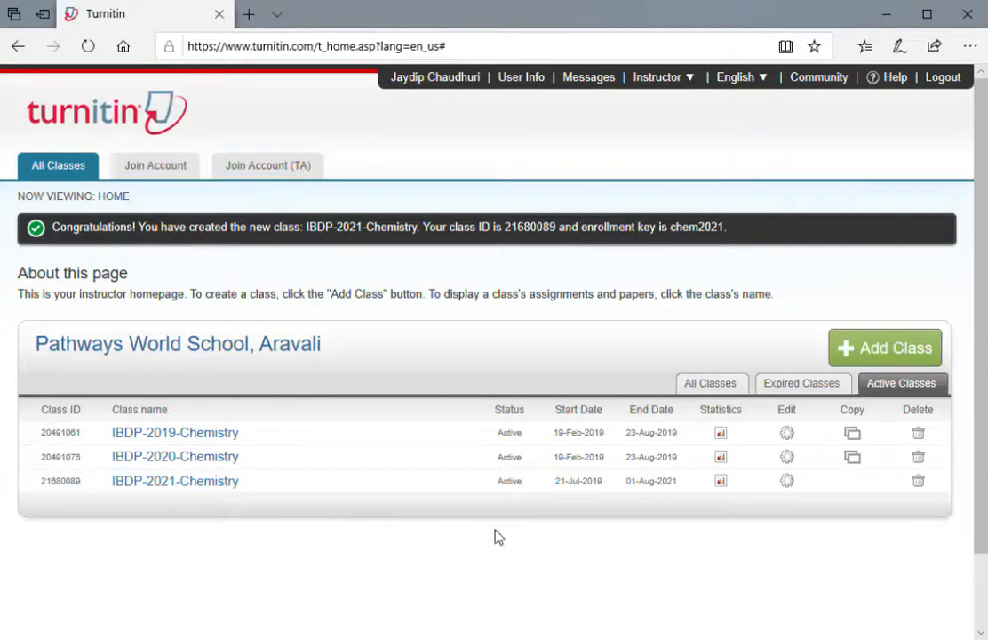
Open the settings of the IBDP-2021-Chemistry class, review them and submit the form
click(790, 482)
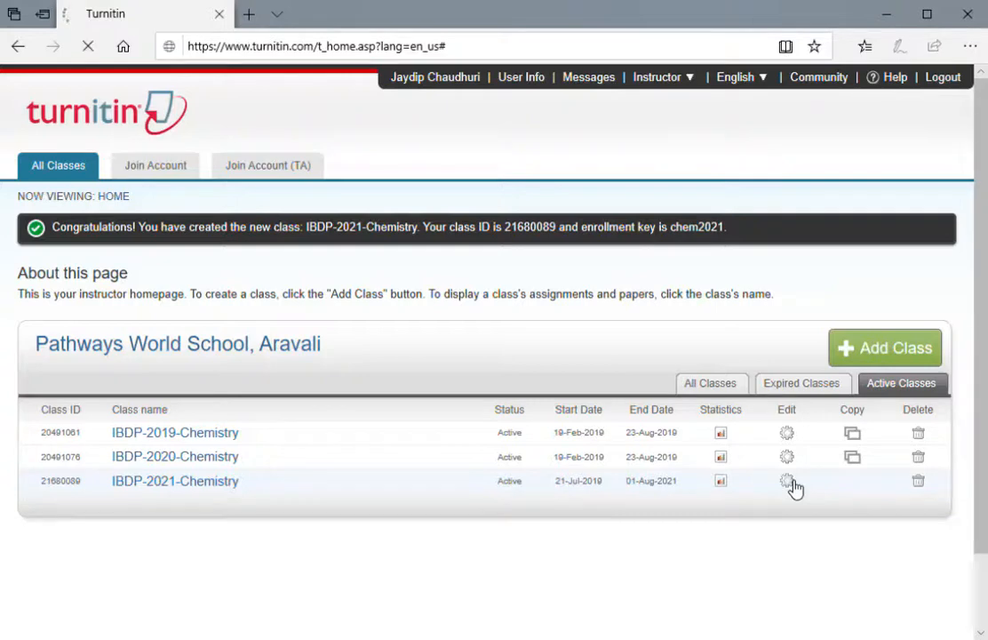
scroll(319, 280, down, 2)
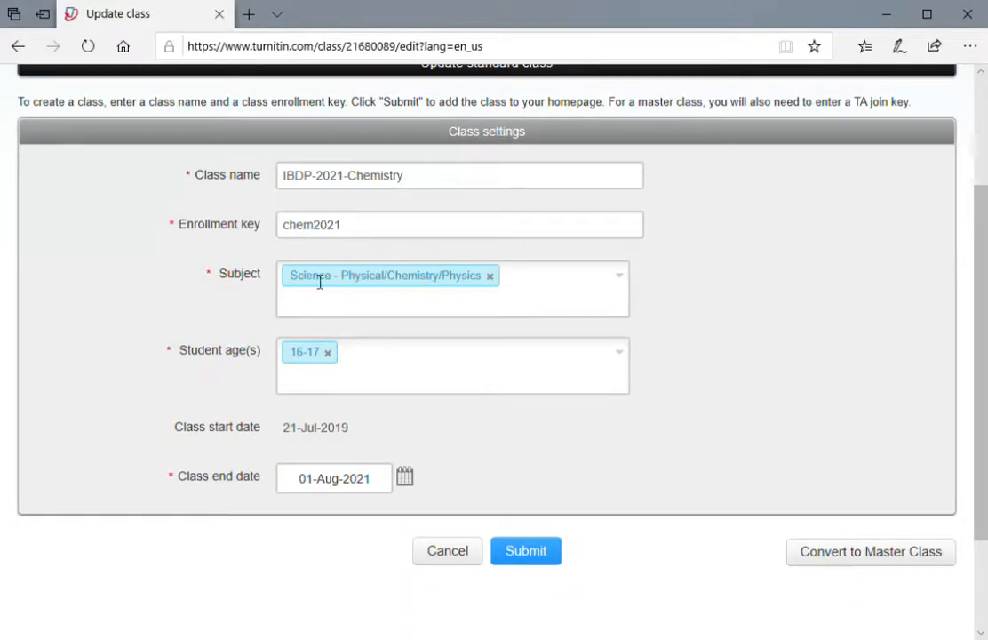
click(521, 560)
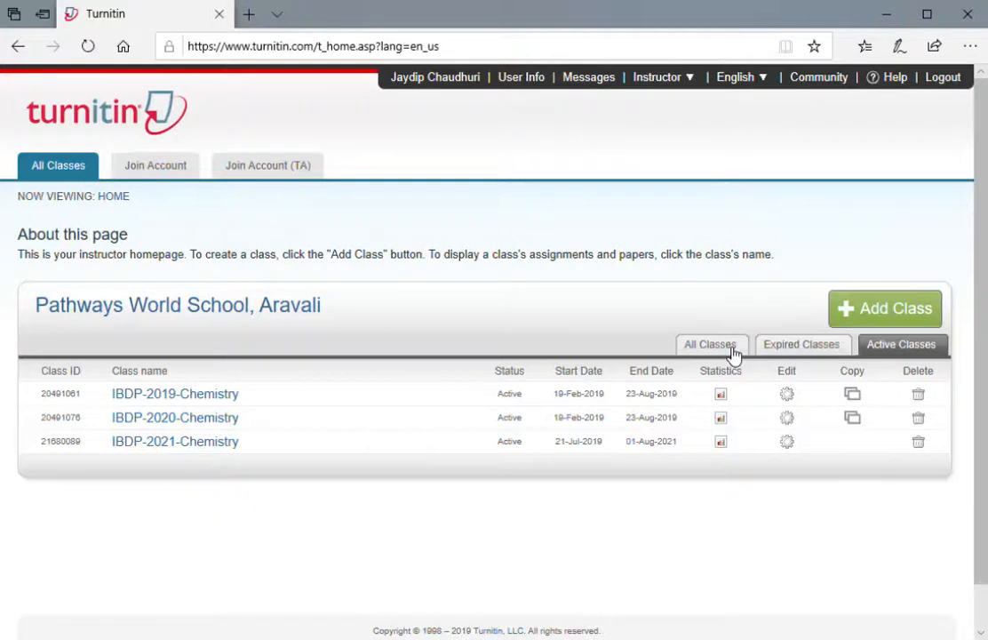
In the IBDP-2021-Chemistry class, start a new assignment titled EE-2021-Chem with a point value of 24
click(176, 447)
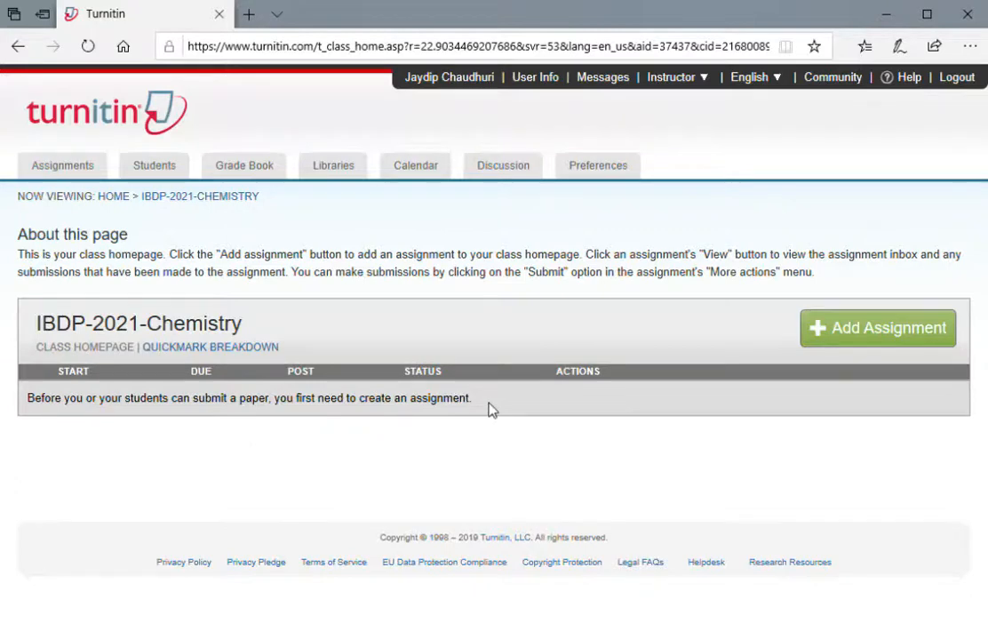
click(859, 335)
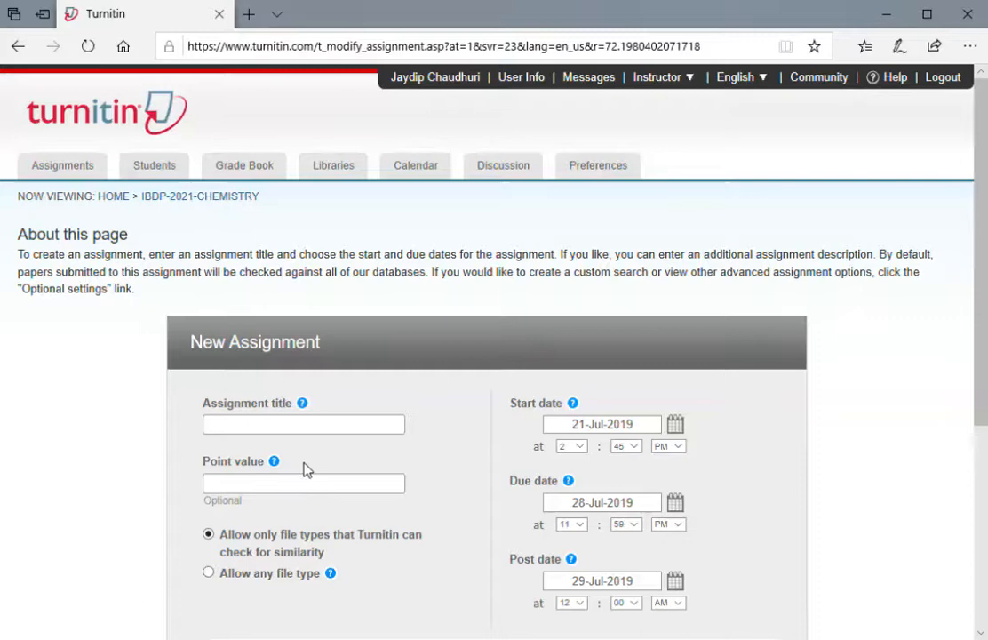
click(306, 432)
text(EE-2021-Chem)
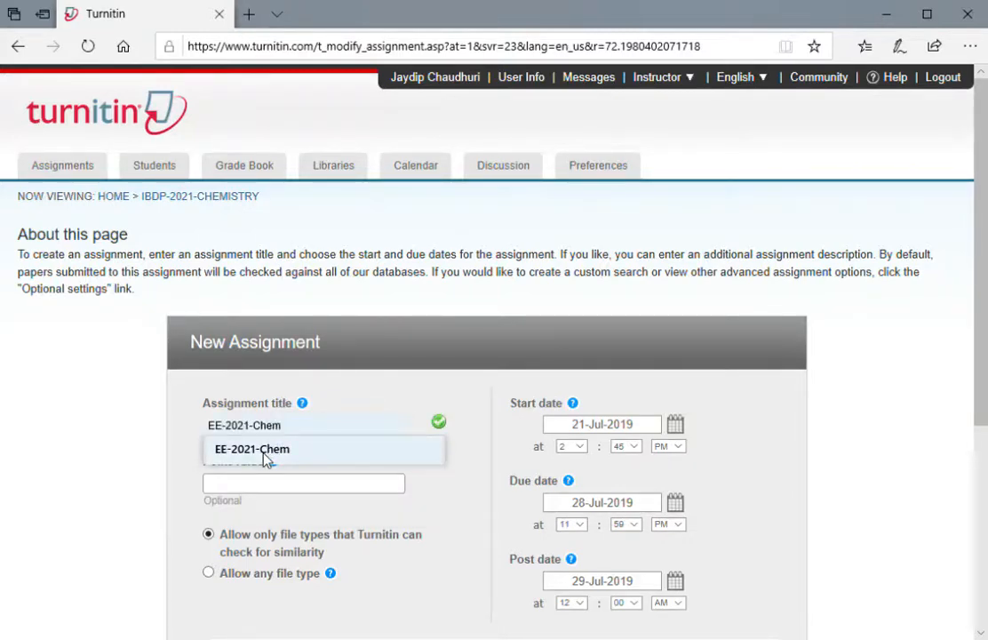
click(265, 454)
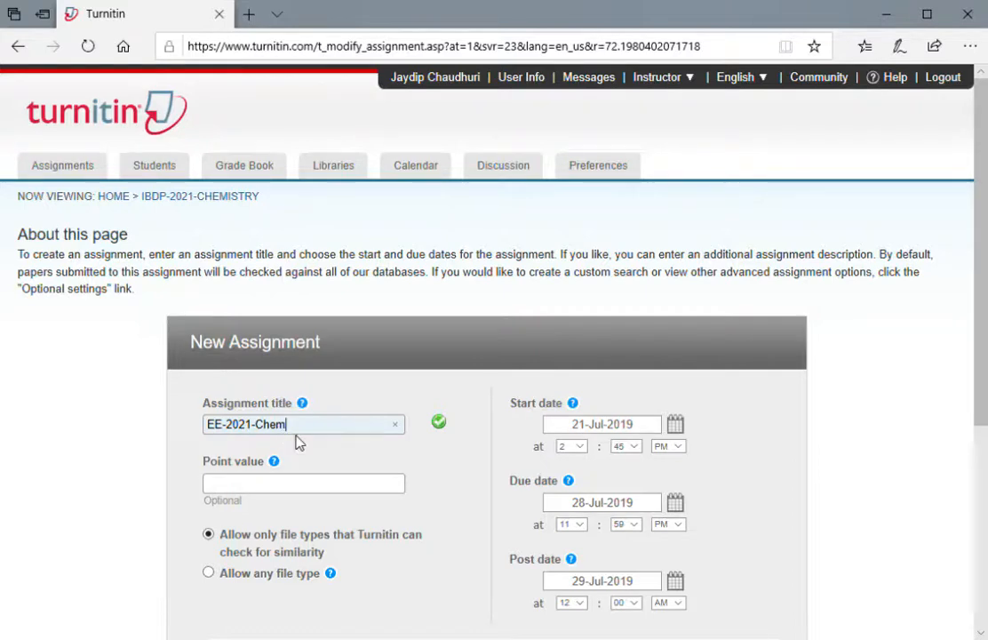
click(250, 489)
text(24)
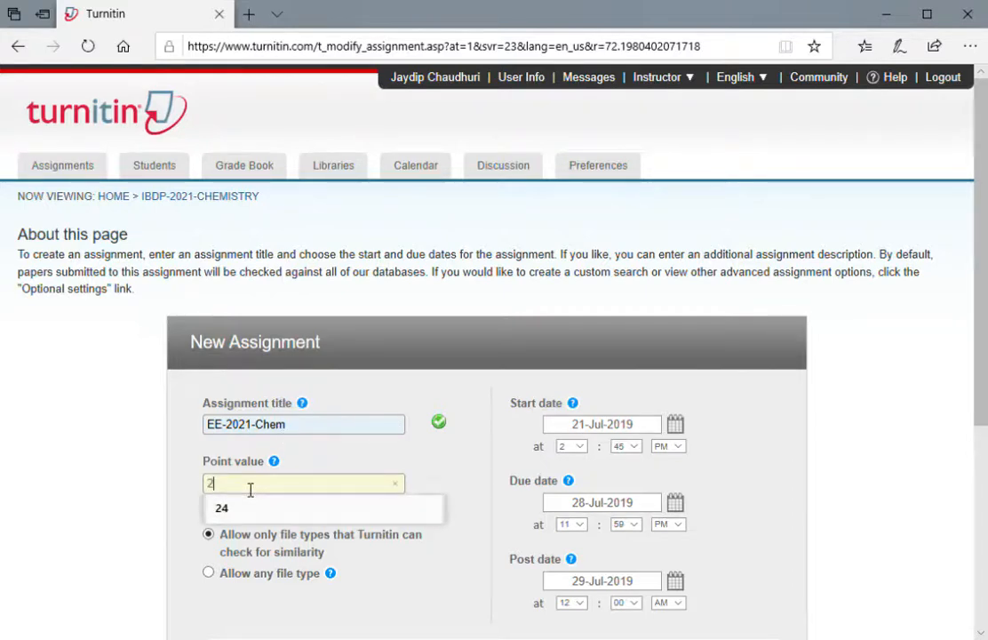
click(240, 513)
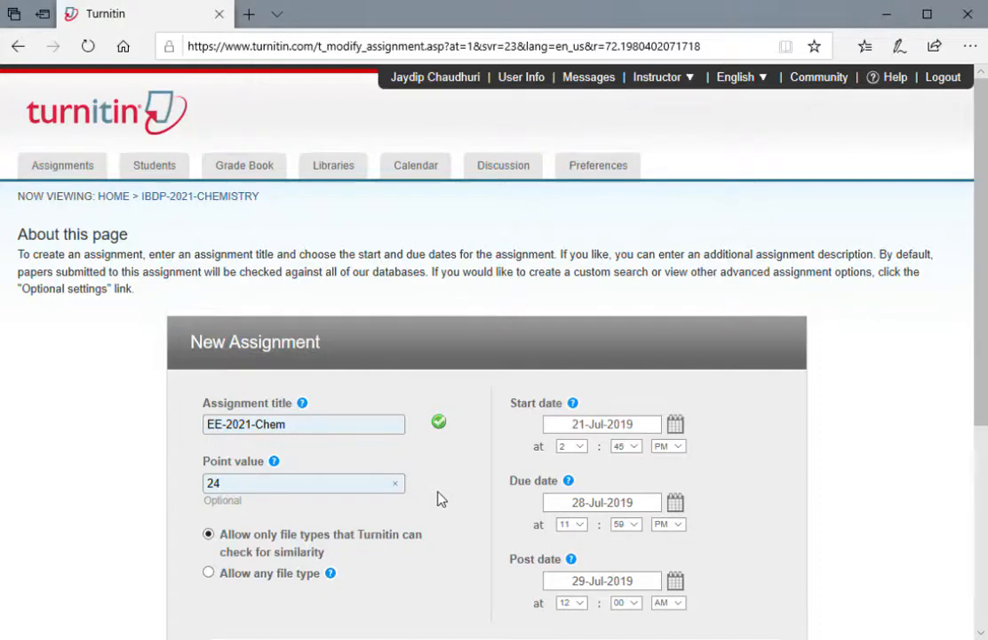
scroll(435, 494, down, 2)
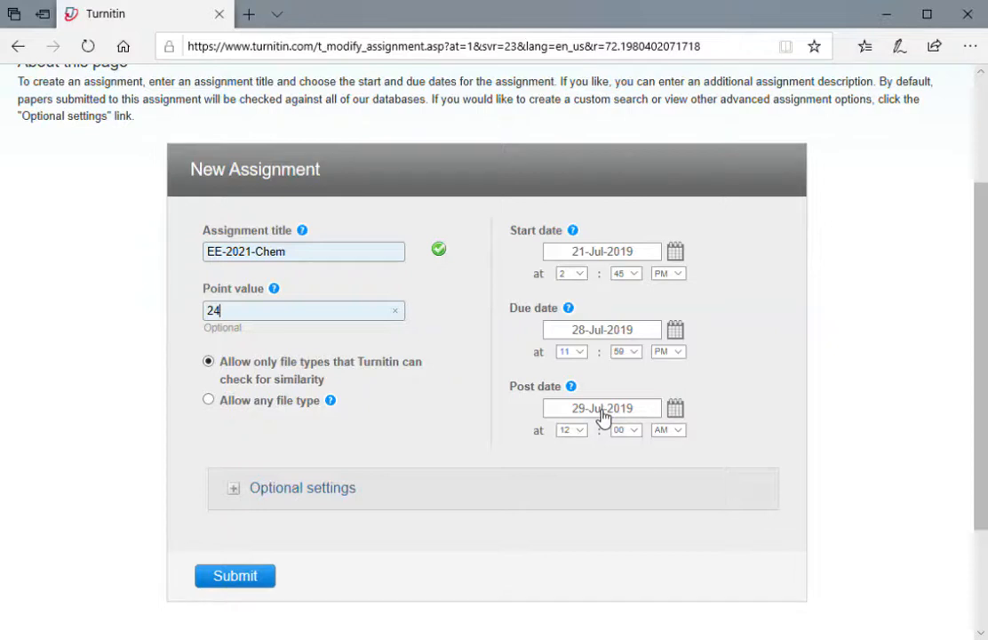
Expand the optional assignment settings and set student Similarity Reports to generate "immediately (can overwrite reports until due date)"
click(235, 492)
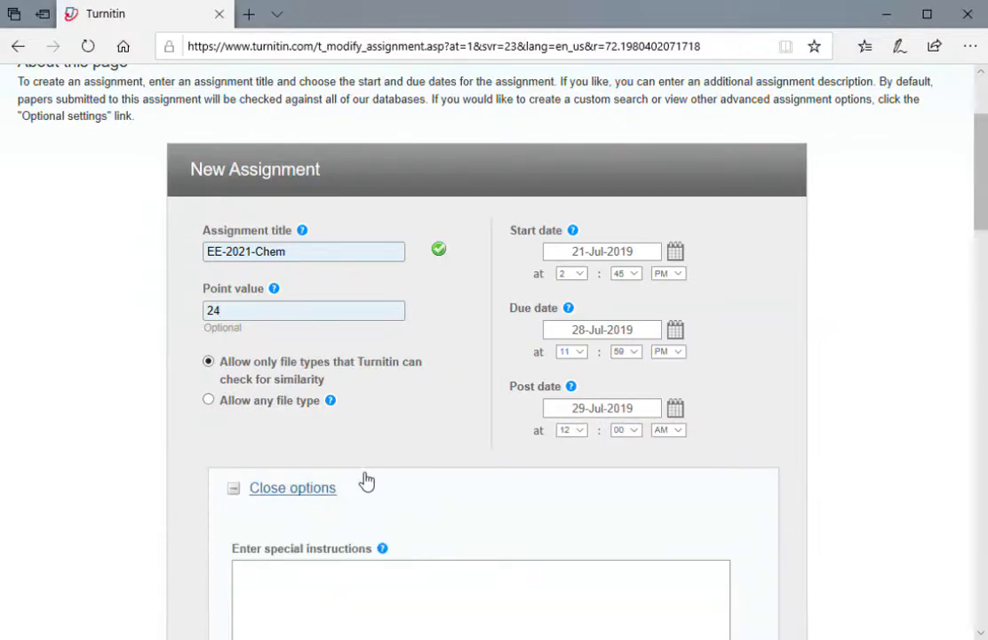
scroll(364, 475, down, 1)
scroll(363, 469, down, 3)
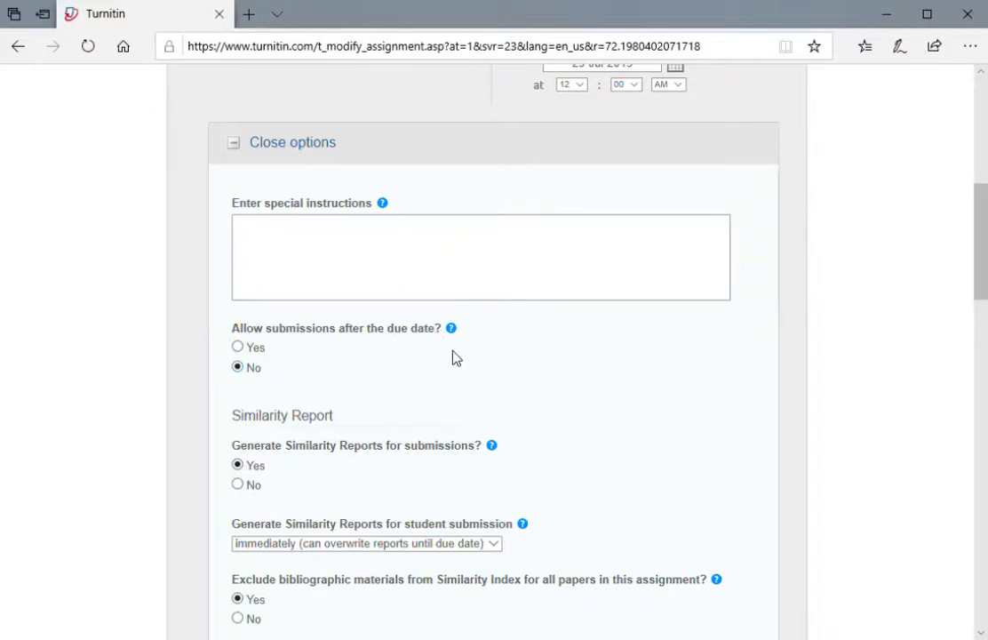
scroll(453, 355, down, 1)
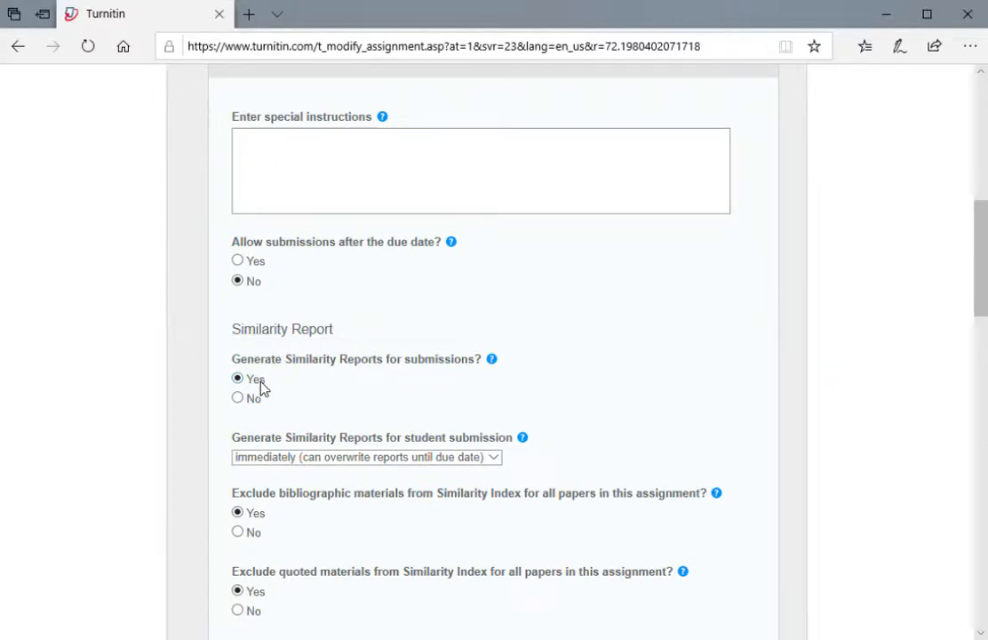
scroll(262, 388, down, 1)
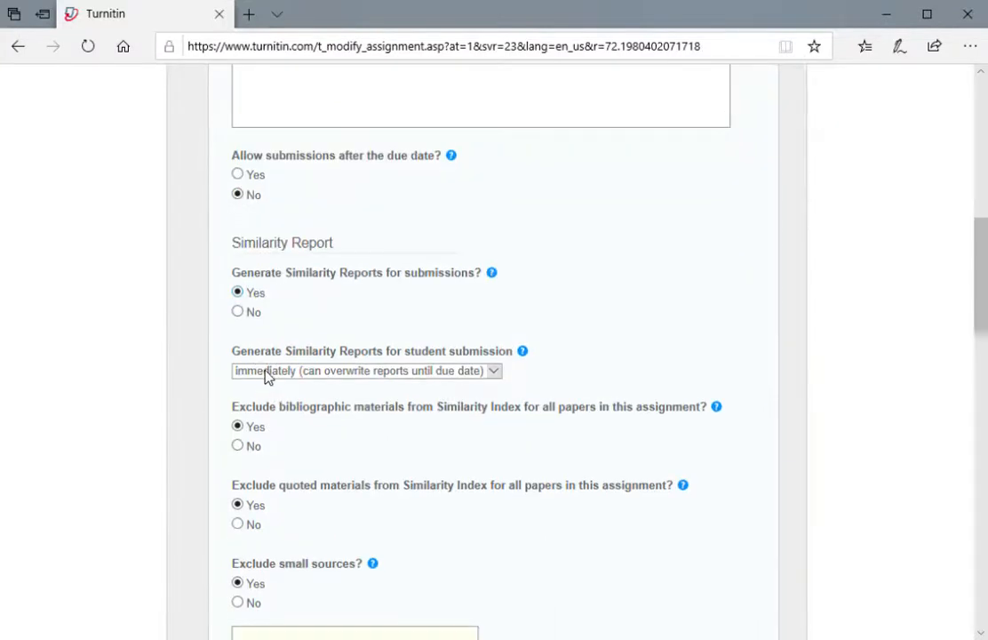
click(454, 374)
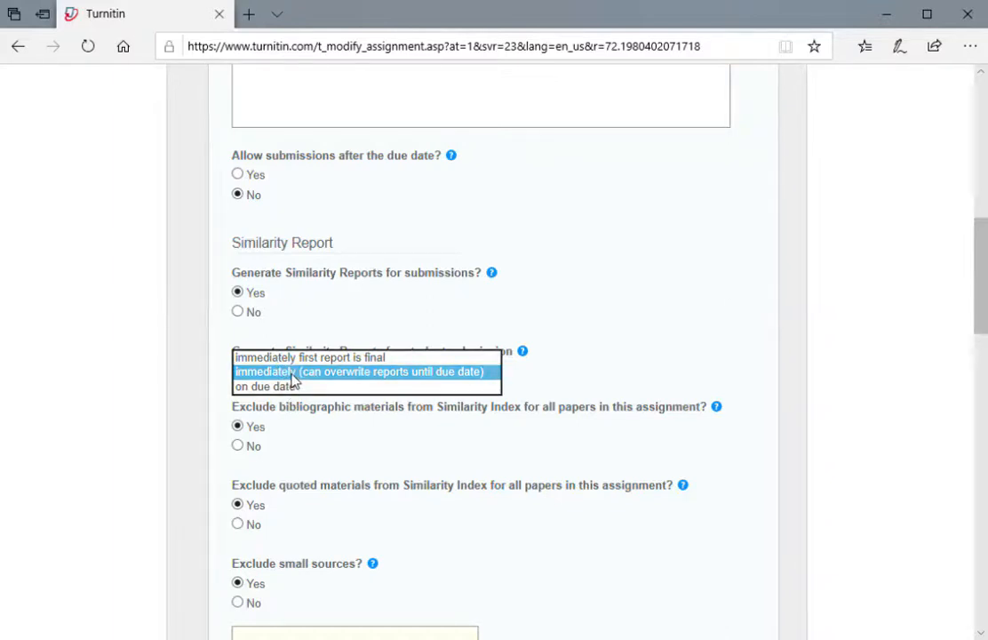
click(291, 377)
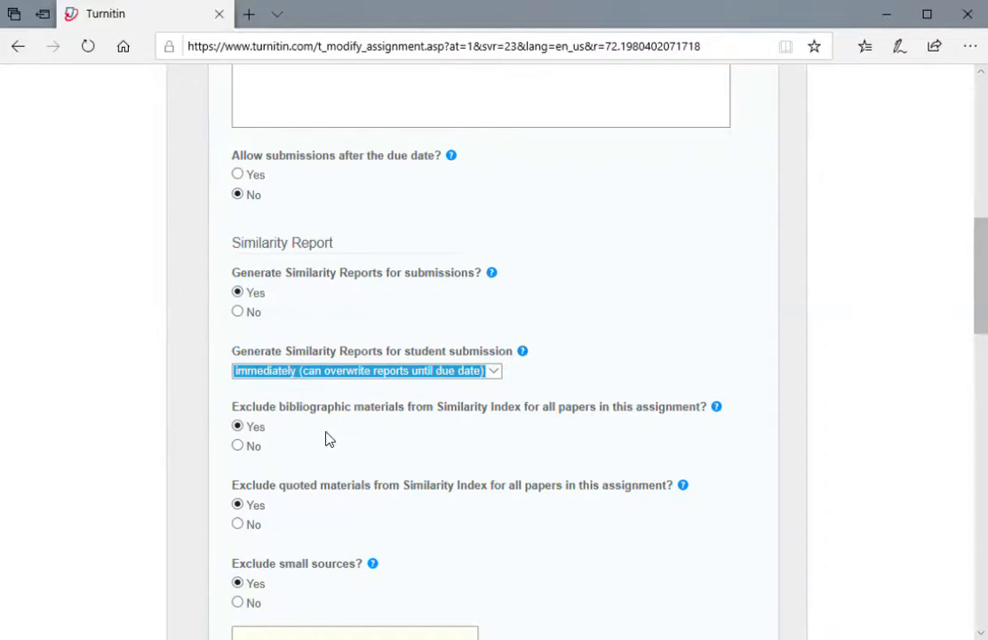
Review the remaining exclusion, repository, search, rubric and e-rater options, and submit the EE-2021-Chem assignment
scroll(325, 438, down, 1)
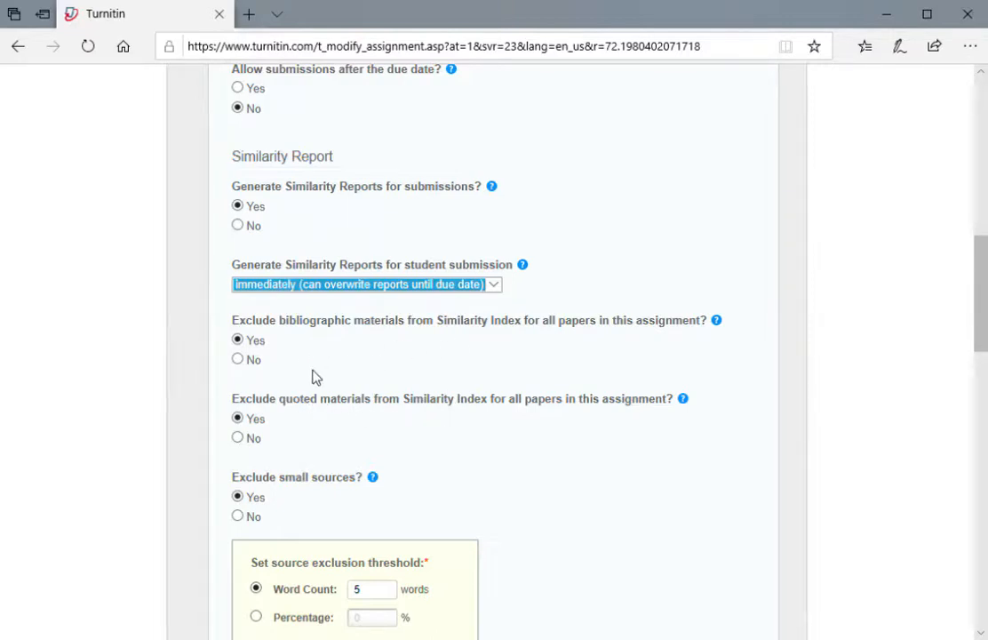
scroll(368, 450, down, 2)
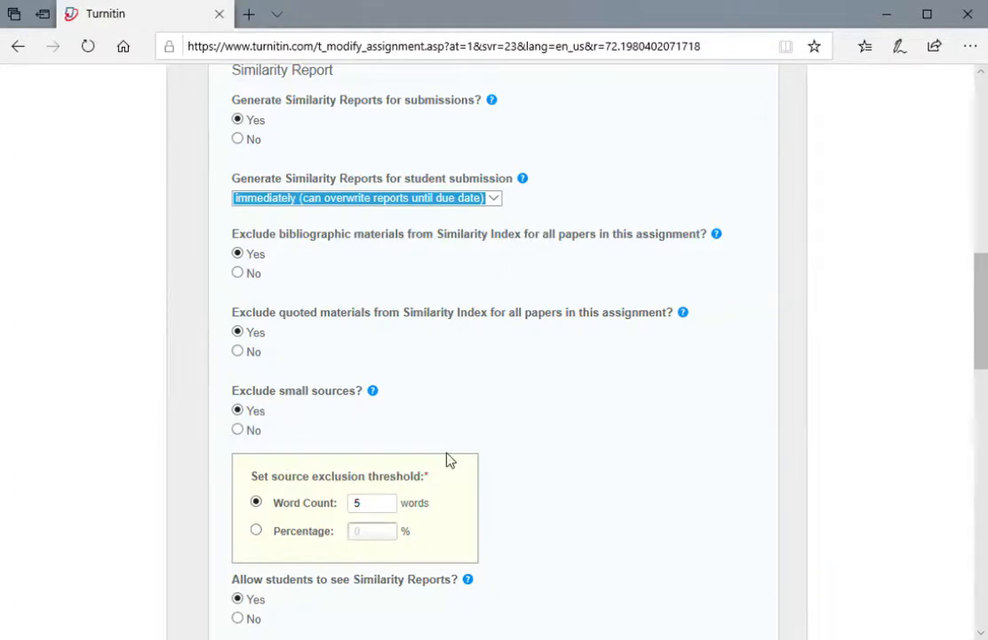
scroll(423, 441, down, 1)
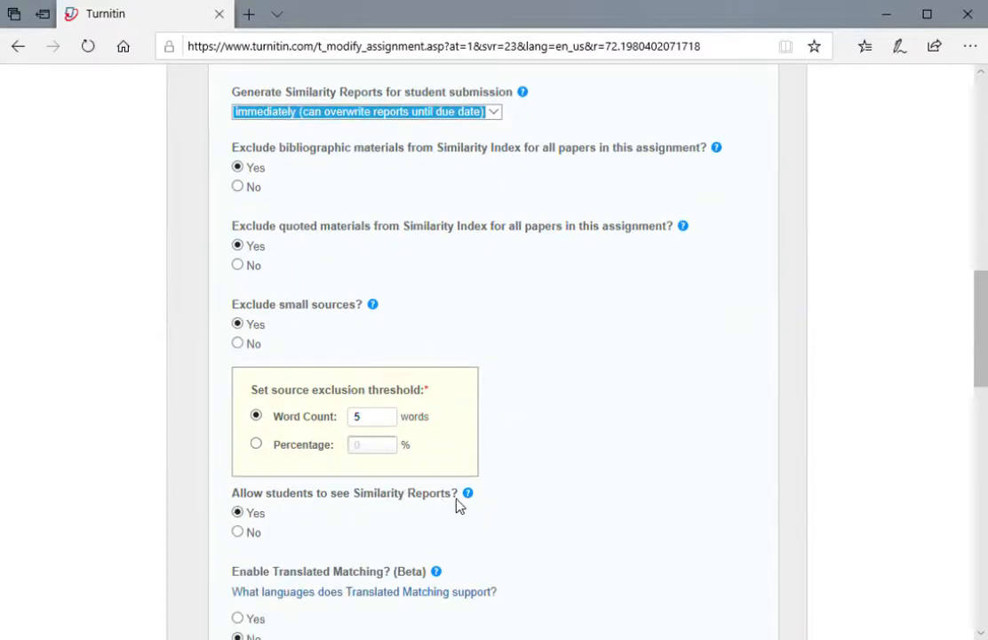
mouse_move(468, 503)
scroll(512, 453, down, 1)
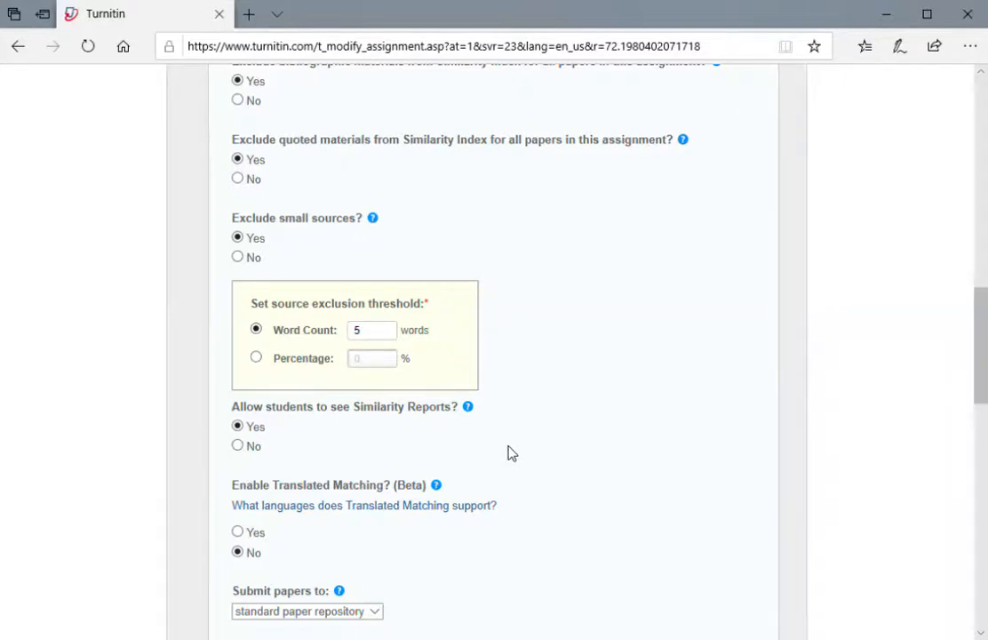
scroll(511, 452, down, 2)
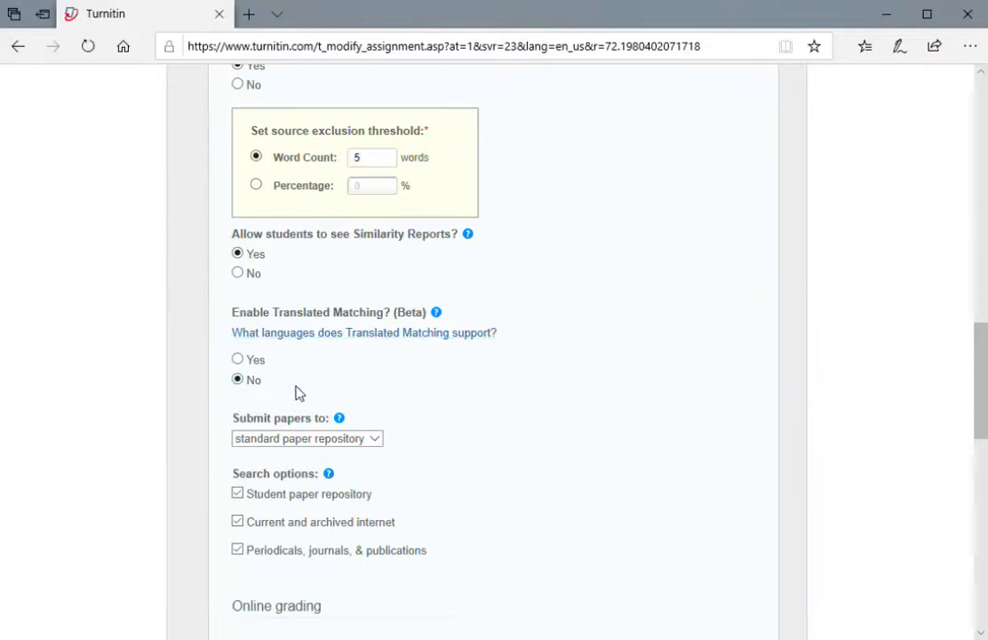
scroll(382, 446, down, 1)
scroll(398, 443, down, 2)
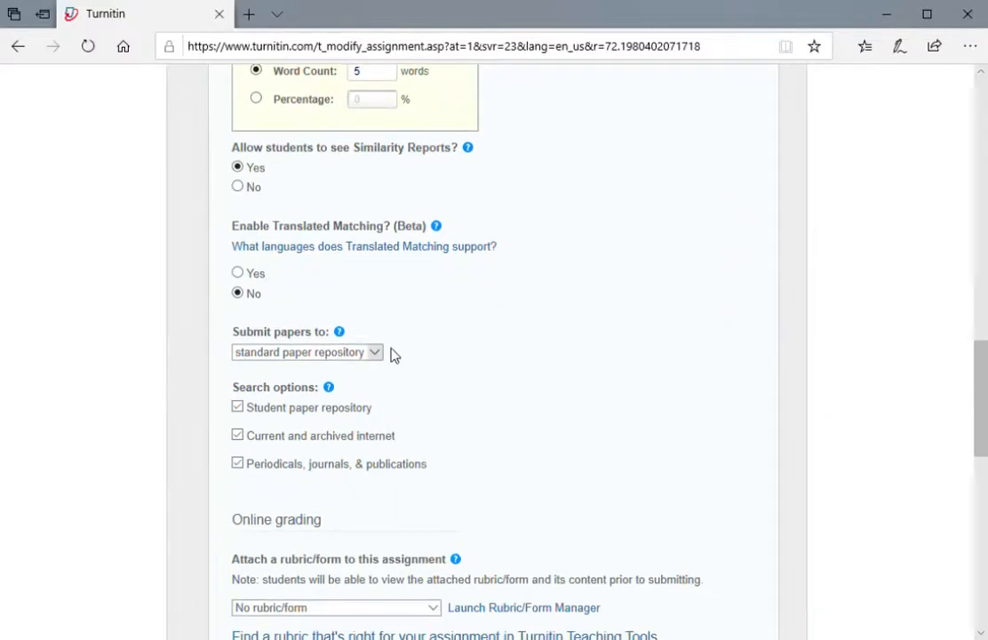
scroll(496, 477, down, 5)
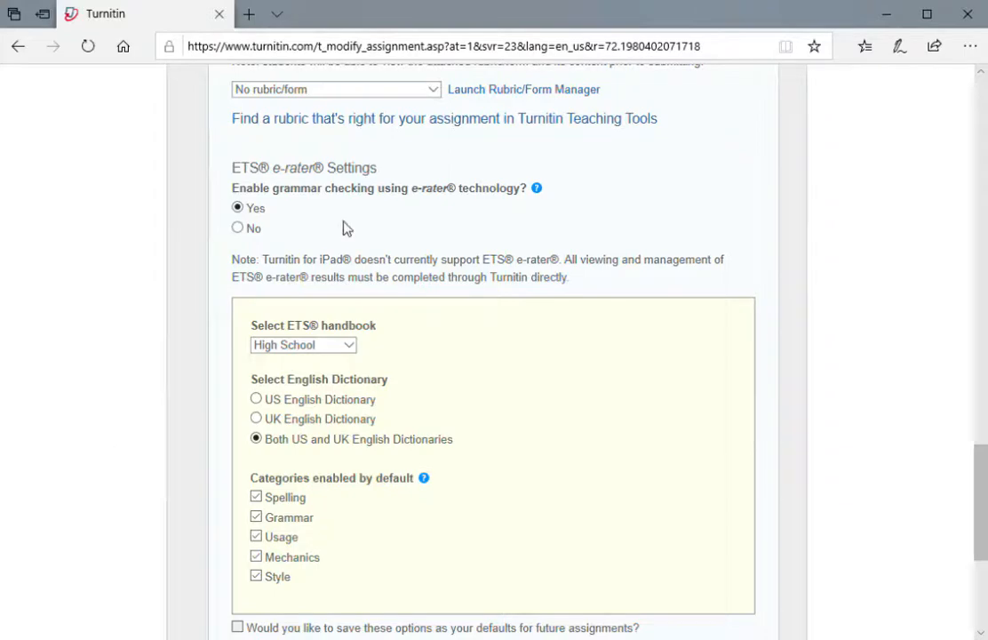
scroll(344, 227, down, 4)
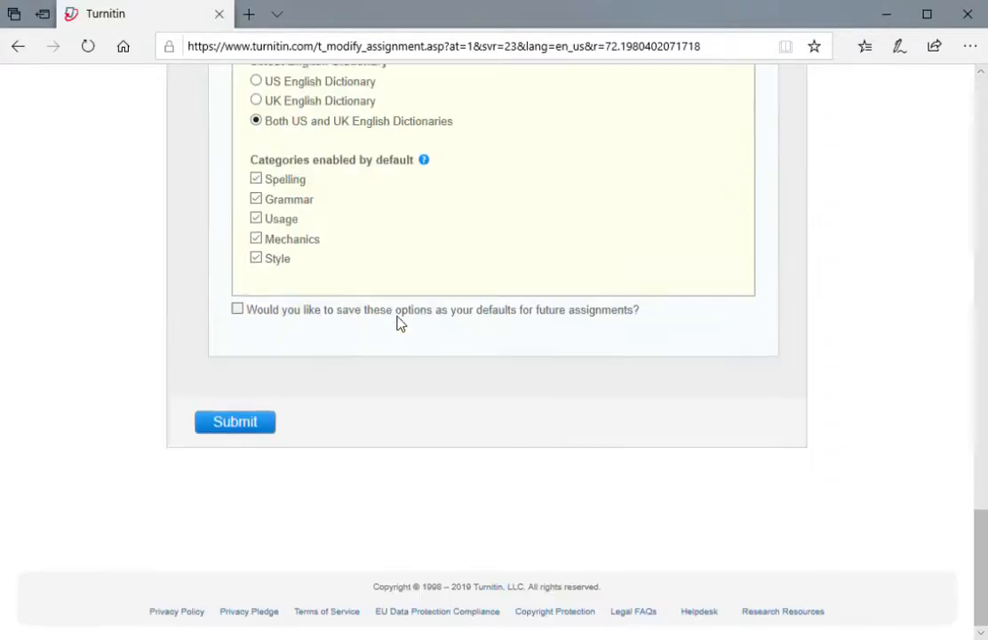
click(254, 430)
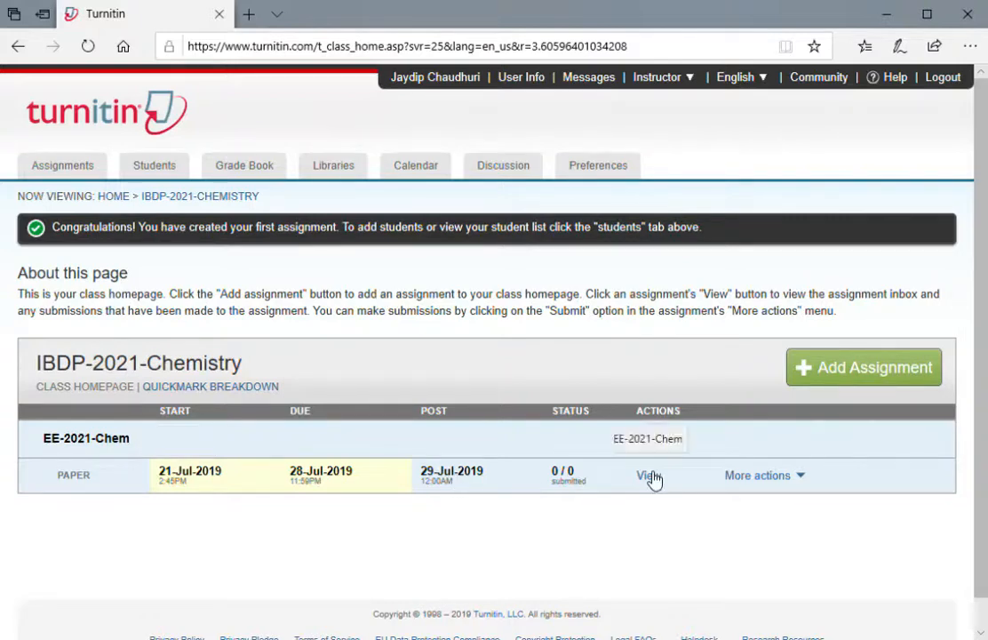
Check the additional actions for EE-2021-Chem, return to the class list and reopen the IBDP-2021-Chemistry class
click(807, 481)
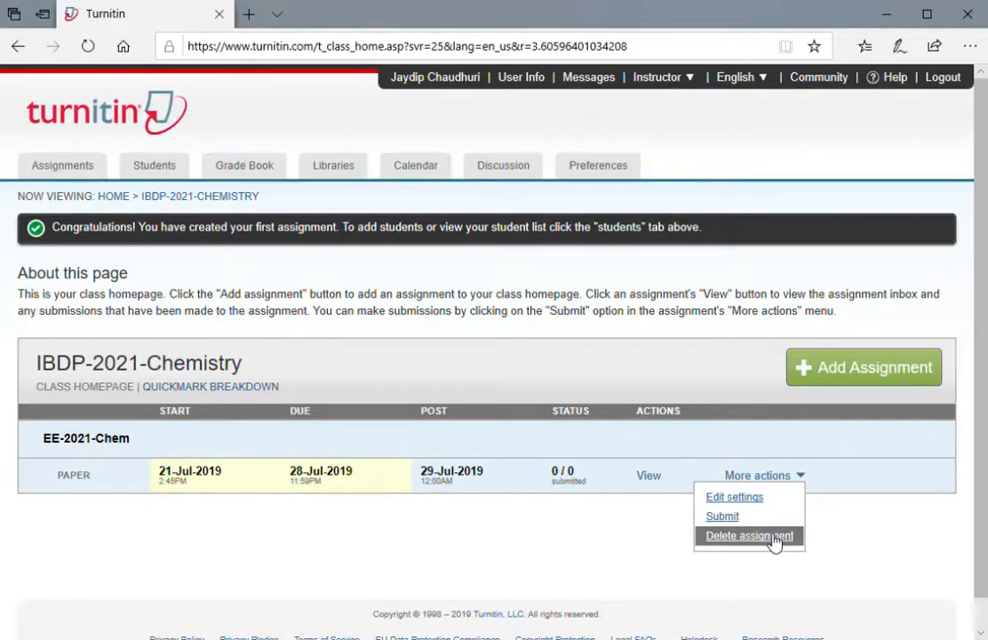
click(592, 542)
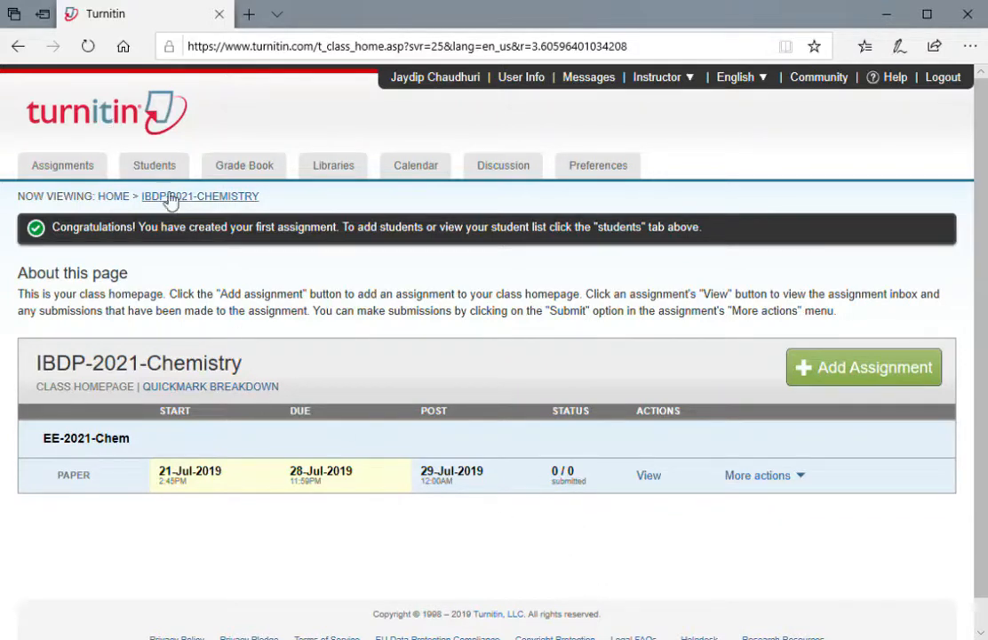
click(113, 196)
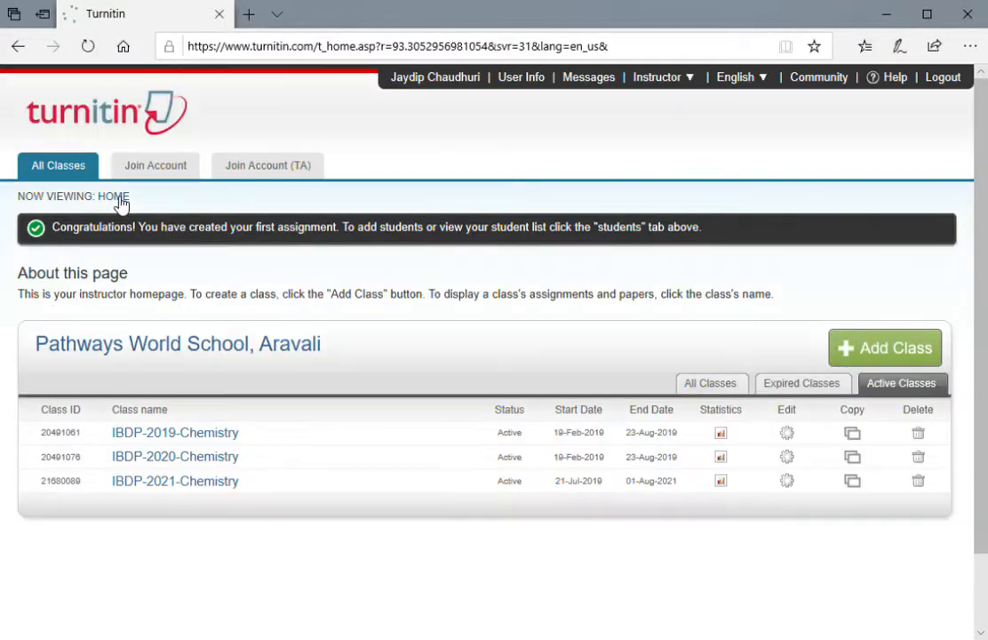
click(191, 483)
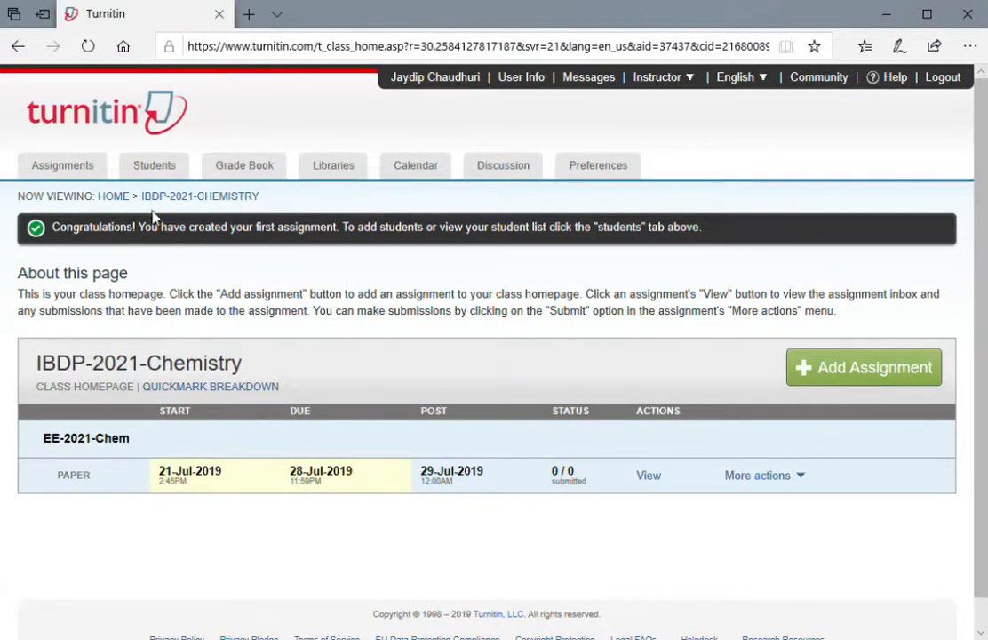
click(194, 199)
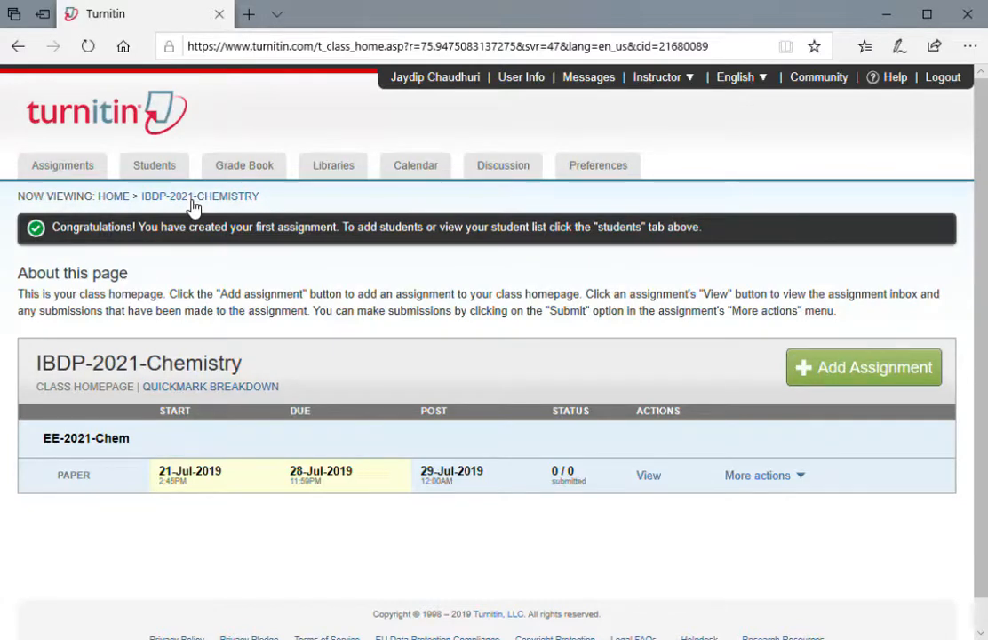
click(119, 200)
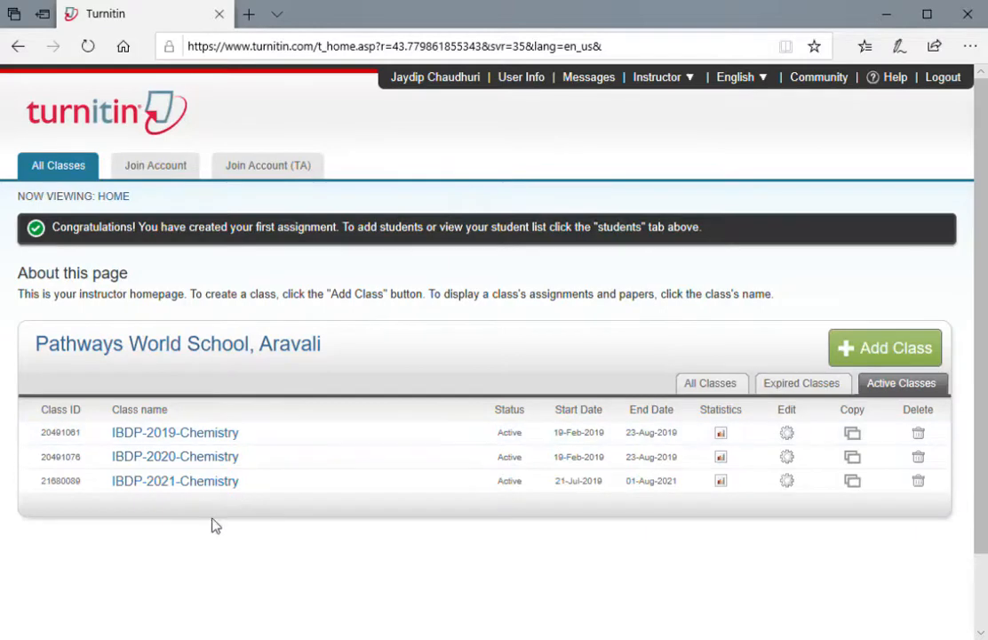
click(213, 484)
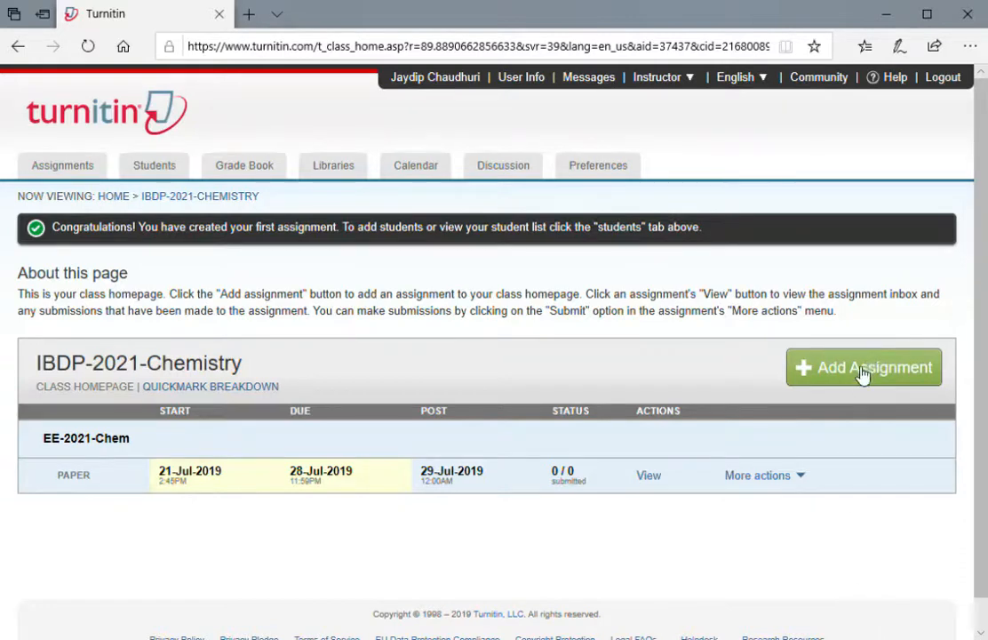
Start another paper assignment in the IBDP-2021-Chemistry class and title it IA-2021-Draft-Chemistry
click(860, 380)
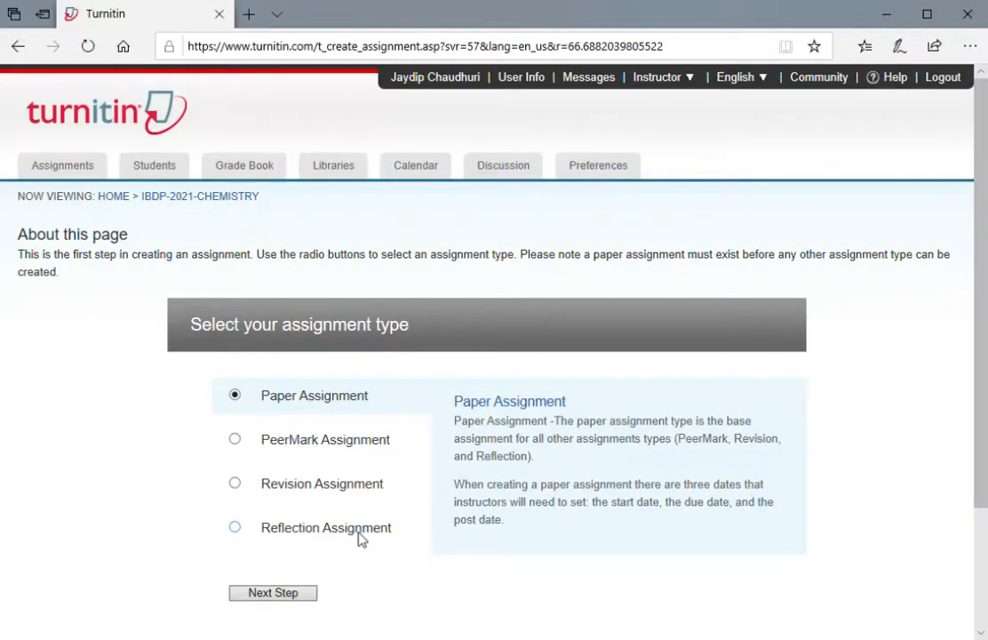
scroll(358, 538, down, 2)
click(289, 439)
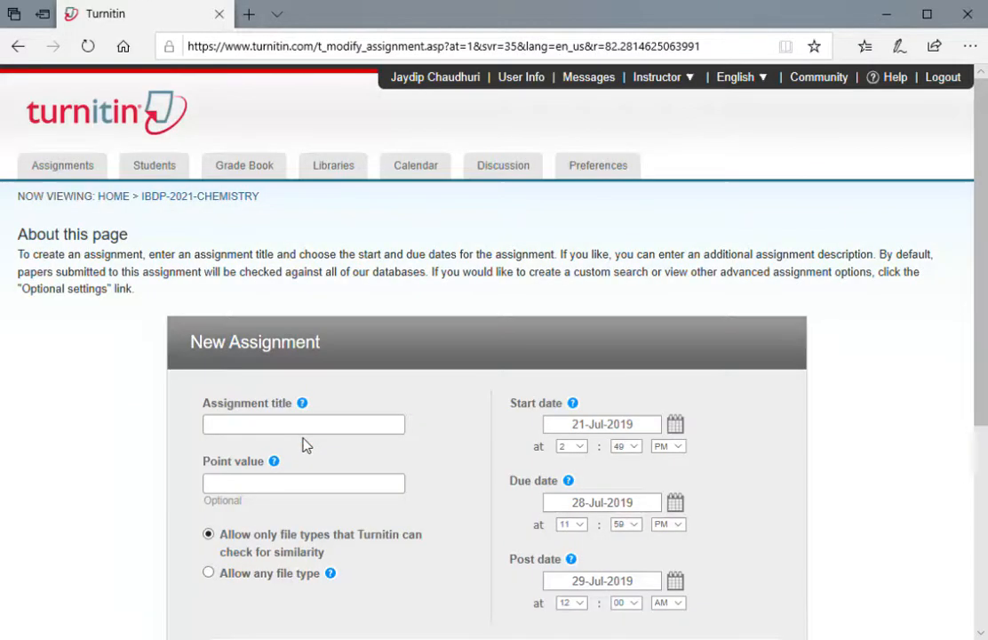
click(335, 425)
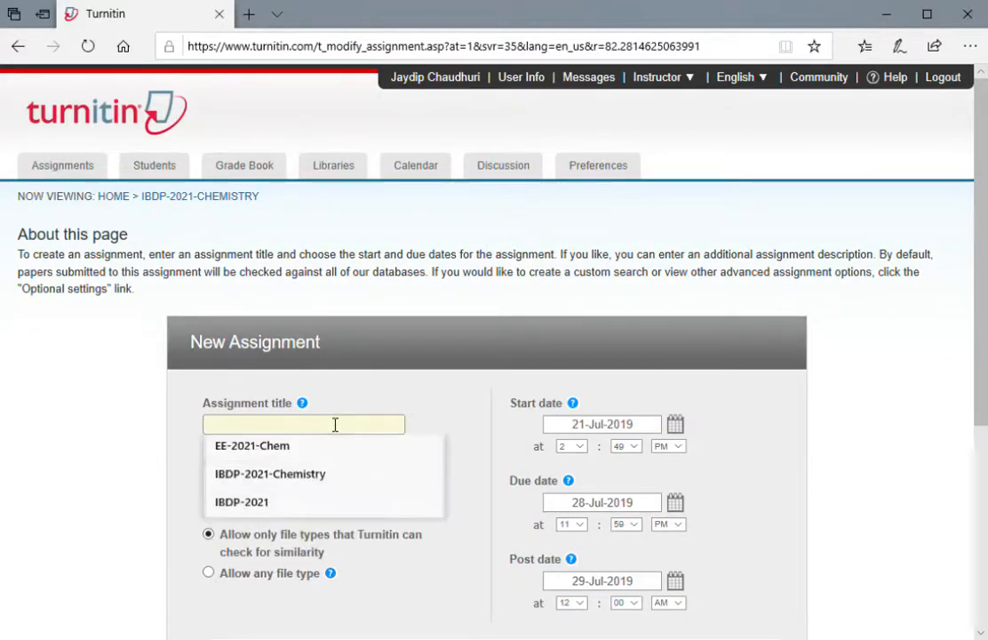
text(IA)
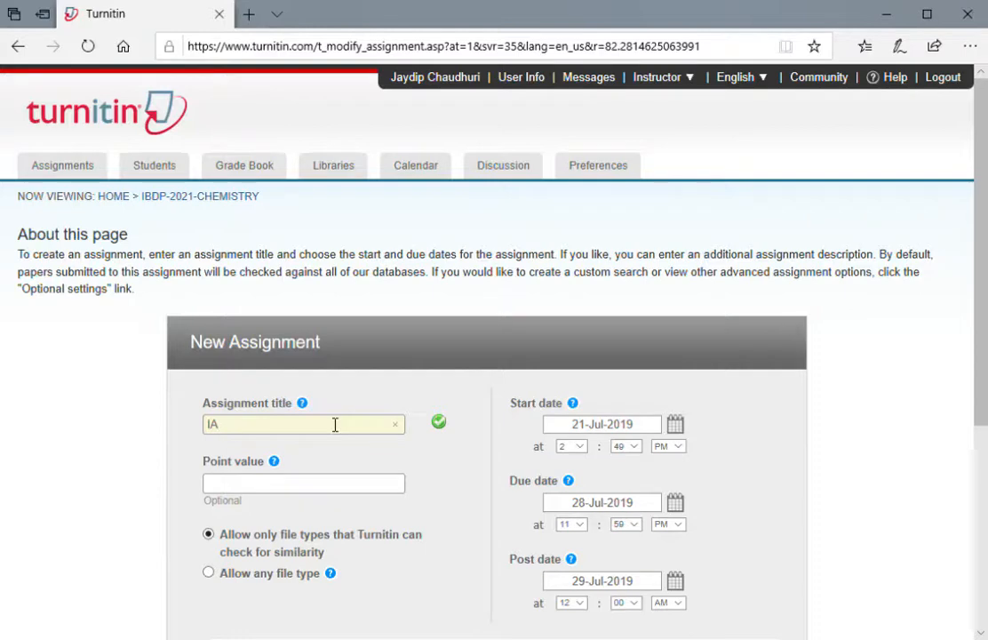
text(-2021-Draft-Chemistry)
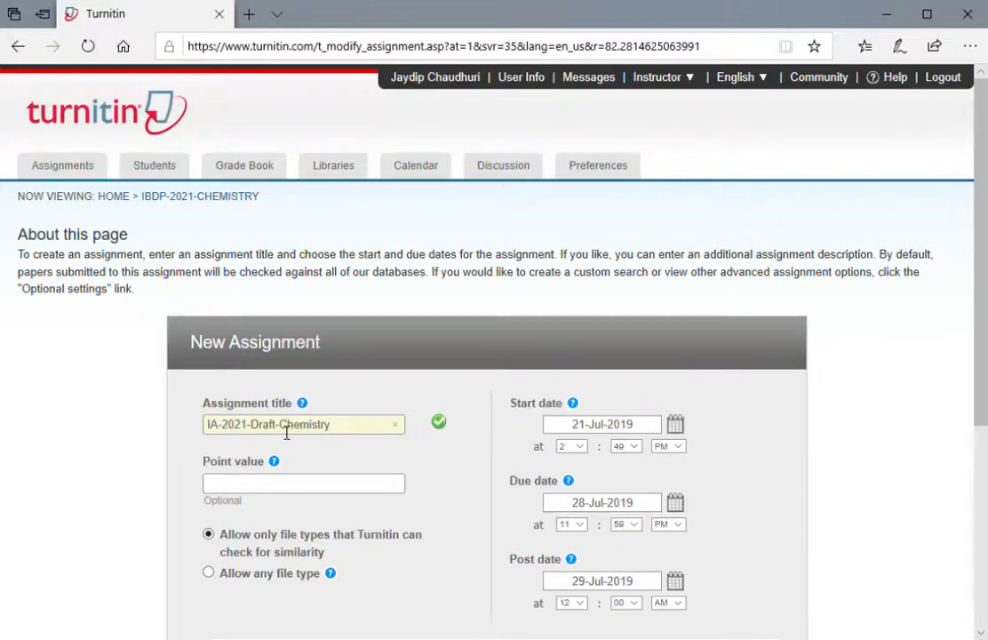
Reword the new assignment's title to IA-2021-Chemistry-Draft
drag(272, 432, 313, 431)
click(259, 424)
text(Chemistry-)
click(389, 432)
click(393, 430)
key(BackSpace)
key(BackSpace)
key(BackSpace)
key(BackSpace)
key(BackSpace)
key(BackSpace)
key(BackSpace)
key(BackSpace)
key(BackSpace)
key(BackSpace)
Set the point value to 24, review the optional settings and submit the IA-2021-Chemistry-Draft assignment
click(251, 490)
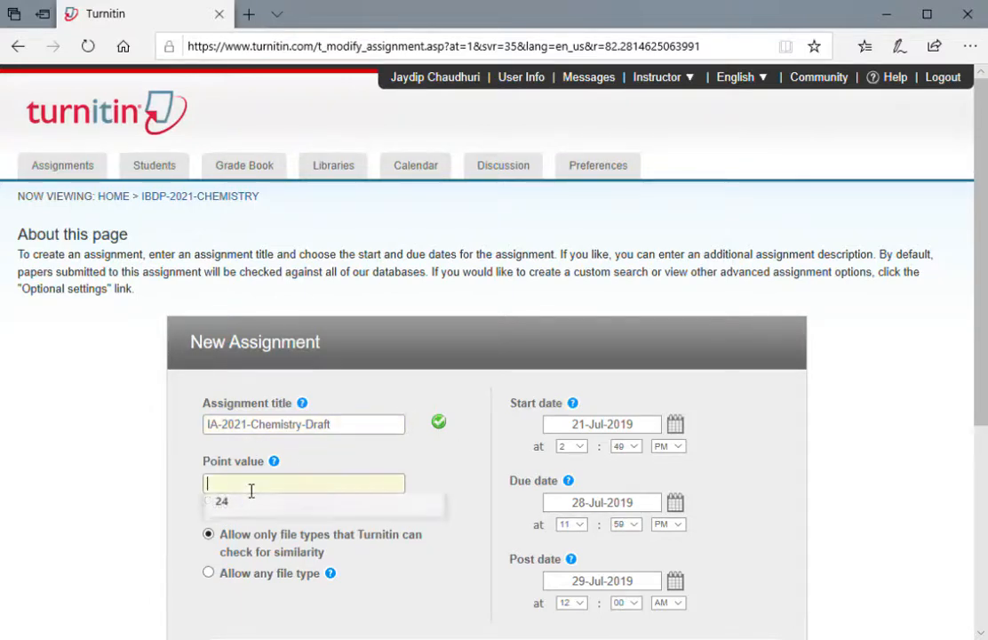
click(225, 515)
scroll(433, 477, down, 1)
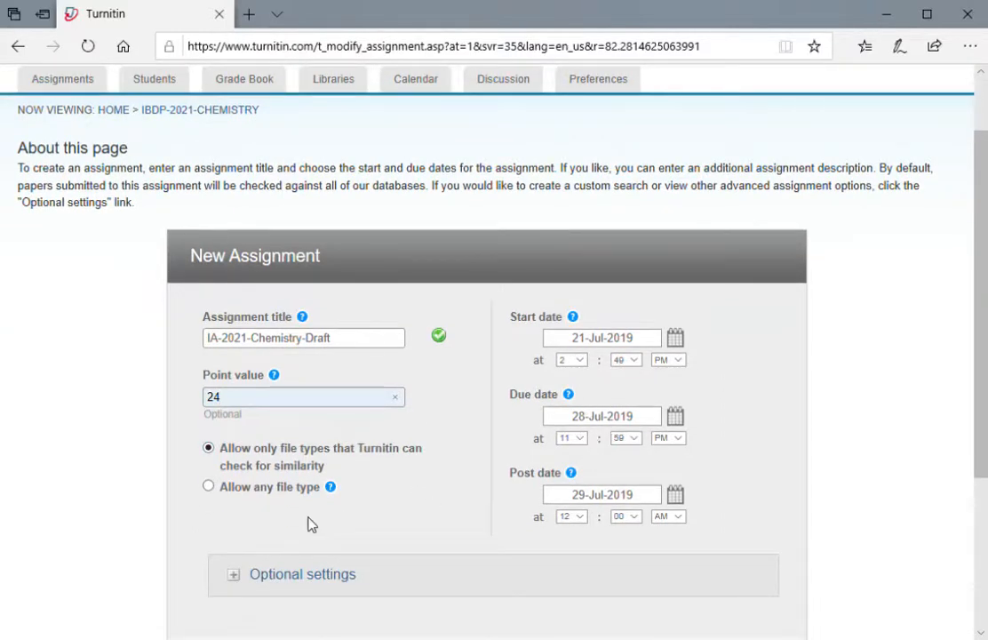
scroll(310, 522, down, 2)
click(234, 403)
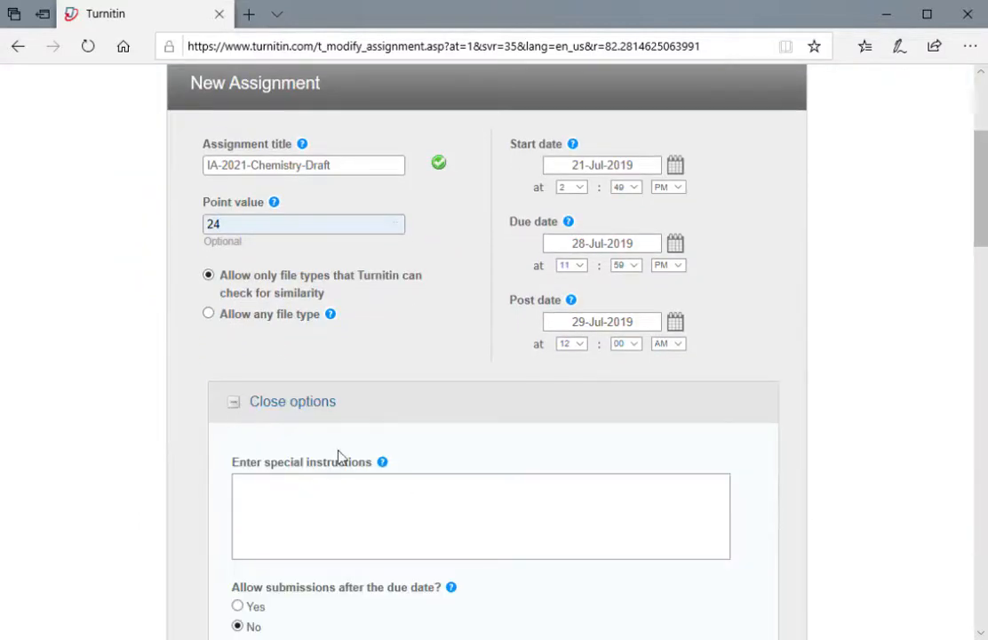
scroll(408, 483, down, 5)
scroll(400, 480, down, 15)
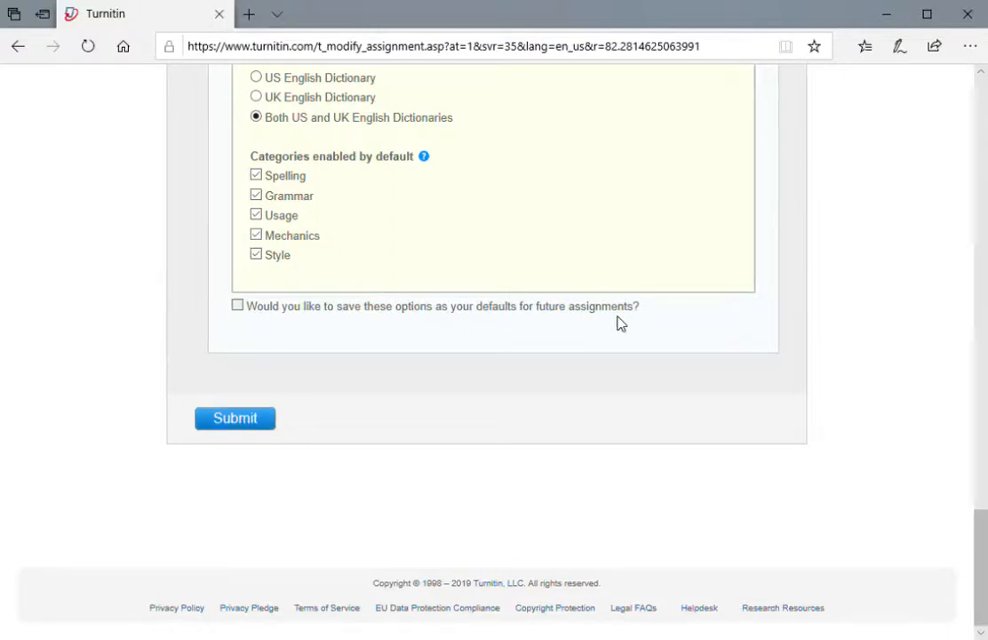
click(252, 428)
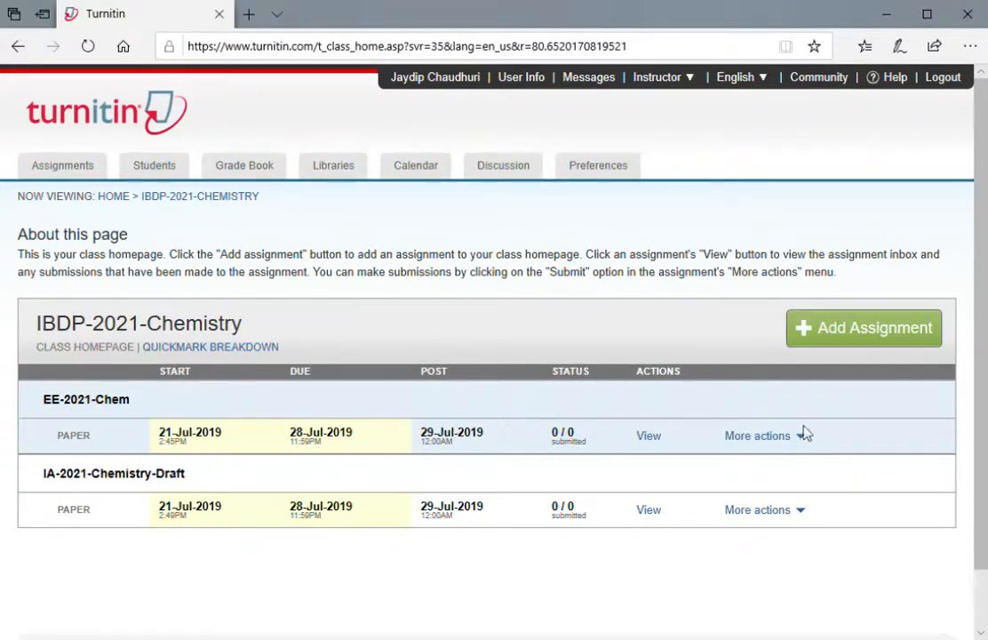
Start a third paper assignment in the IBDP-2021-Chemistry class and title it Lab-1: MgO empirical formula
click(855, 330)
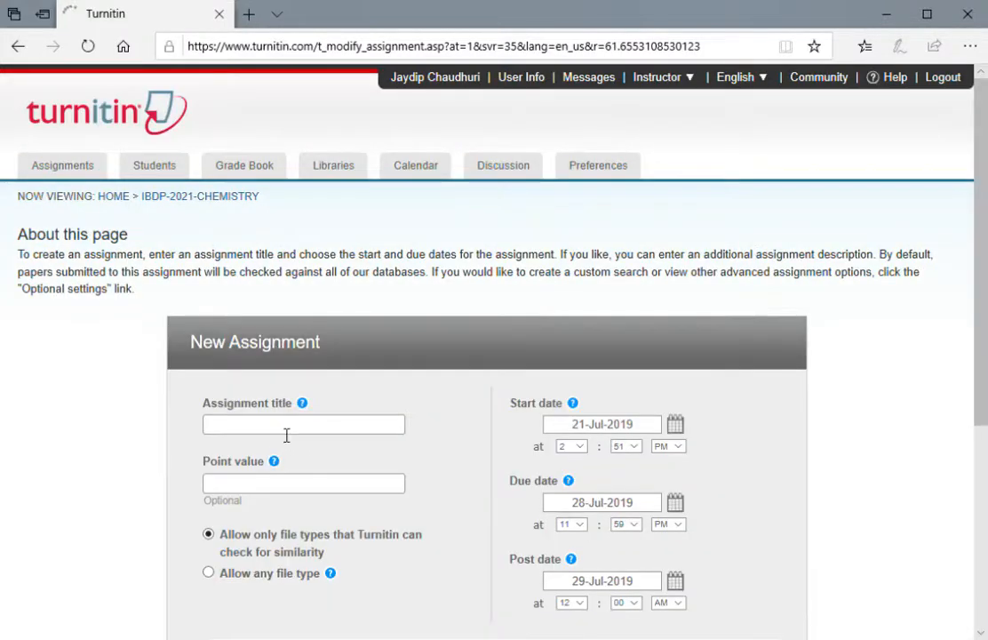
click(286, 434)
text(Lab-1:)
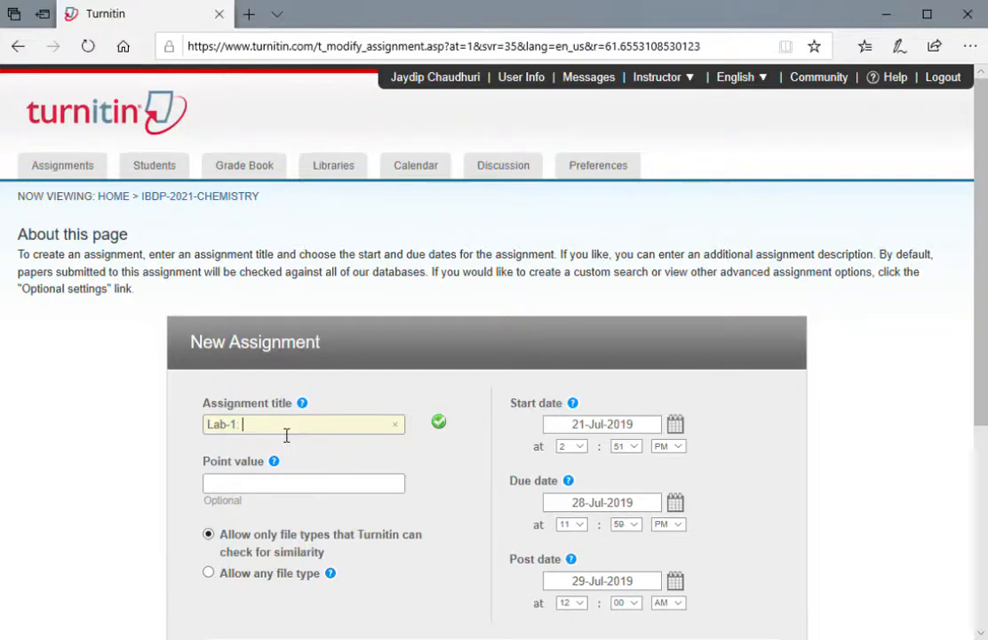
text(MgO empirical)
text(formula)
Set the lab assignment's point value to 18 and submit it with the default dates
click(257, 485)
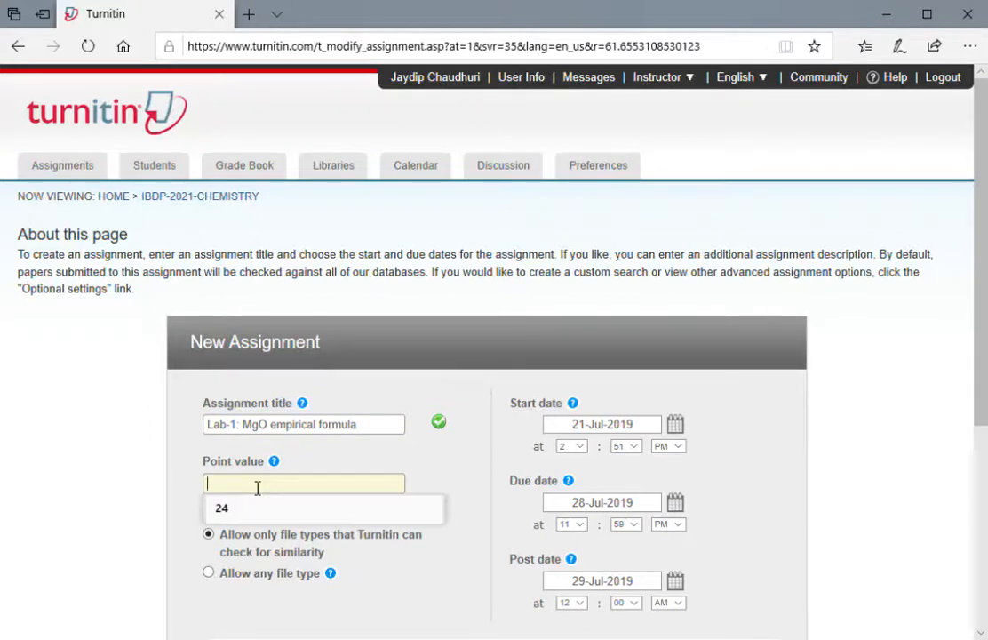
text(18)
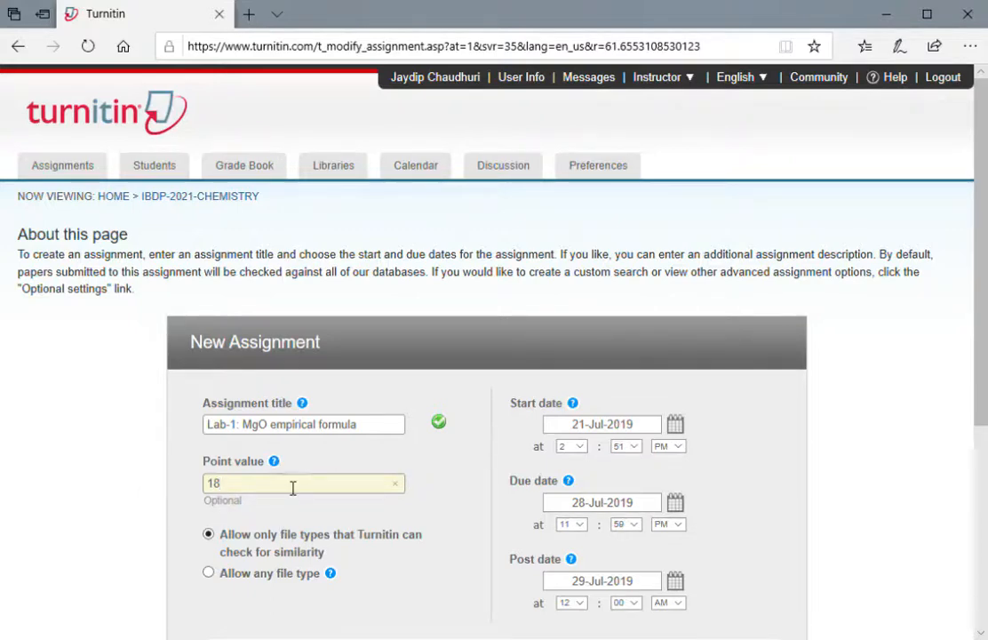
scroll(499, 578, down, 2)
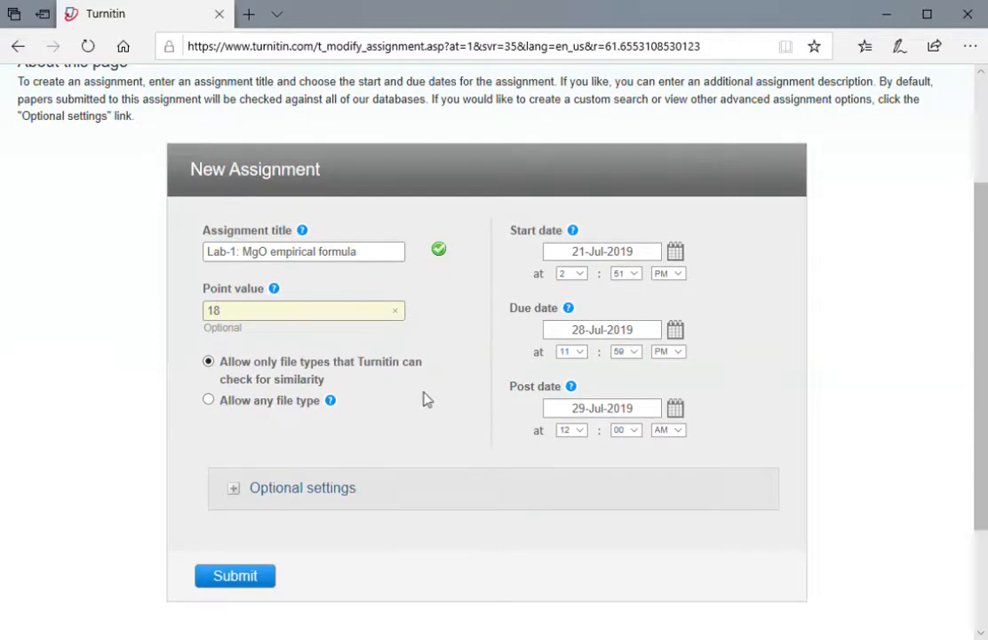
click(237, 579)
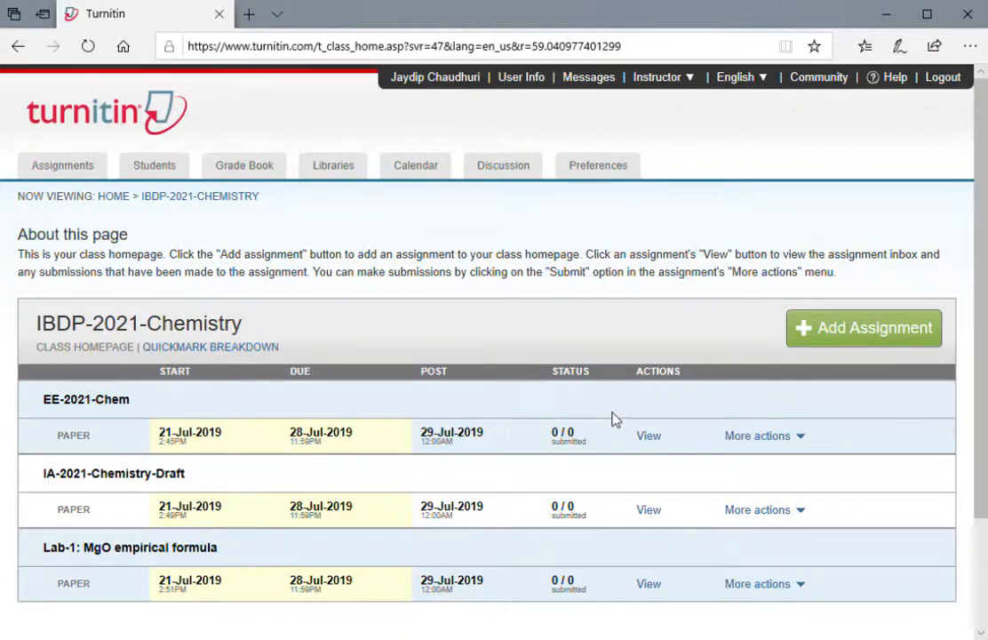
Review the class's student list, grade book, assignment library and the assignment dates on its July 2019 calendar
click(139, 171)
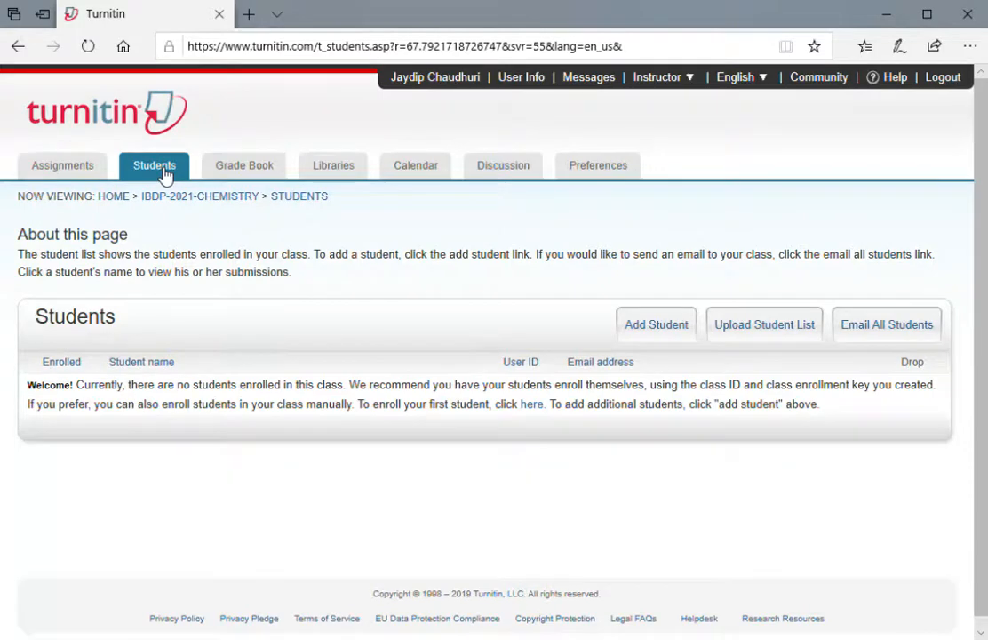
click(250, 173)
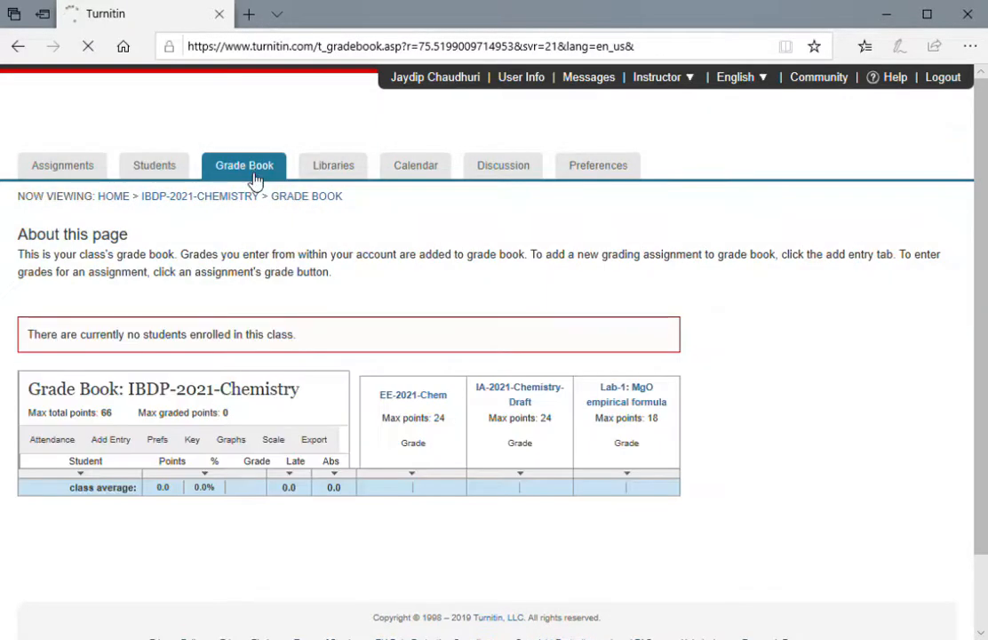
click(346, 172)
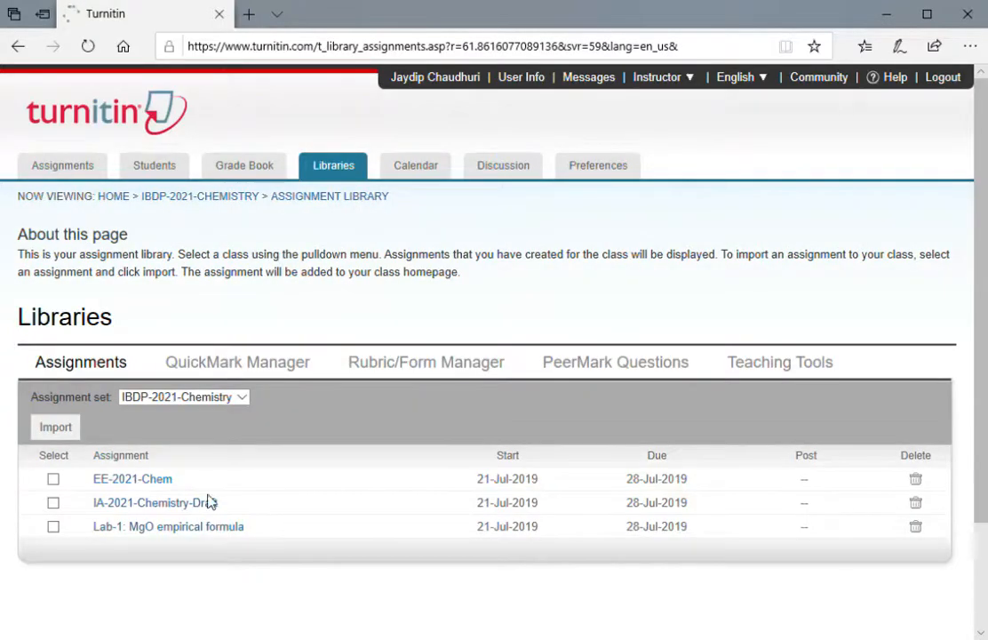
click(422, 172)
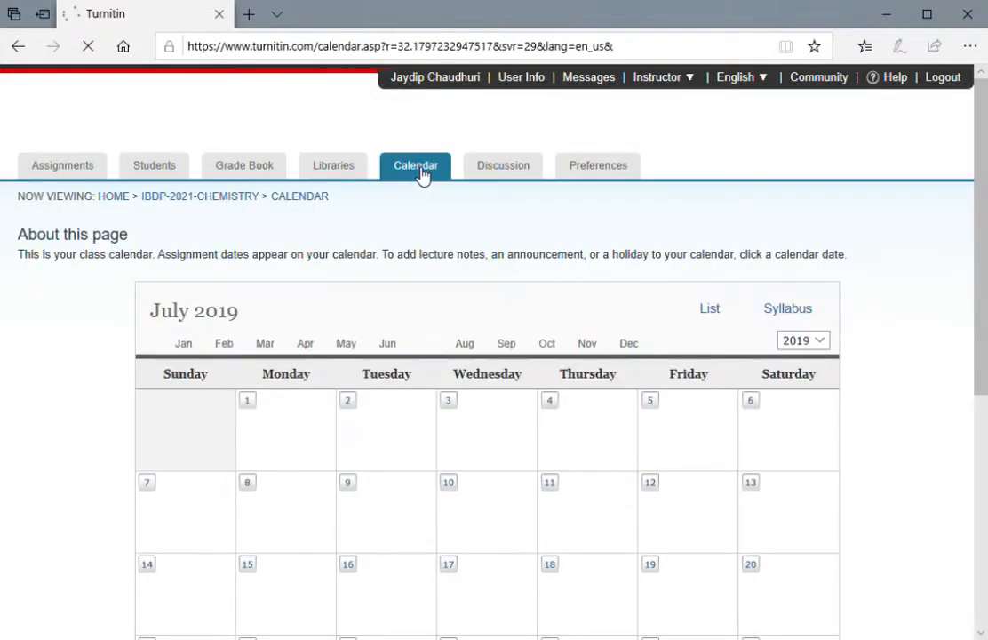
scroll(779, 469, down, 2)
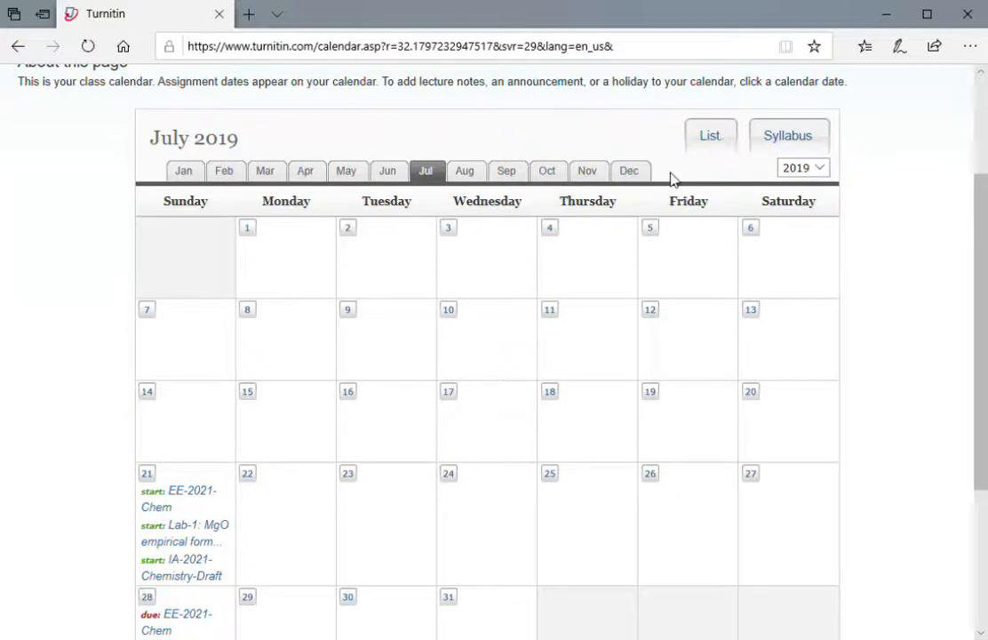
scroll(214, 540, down, 1)
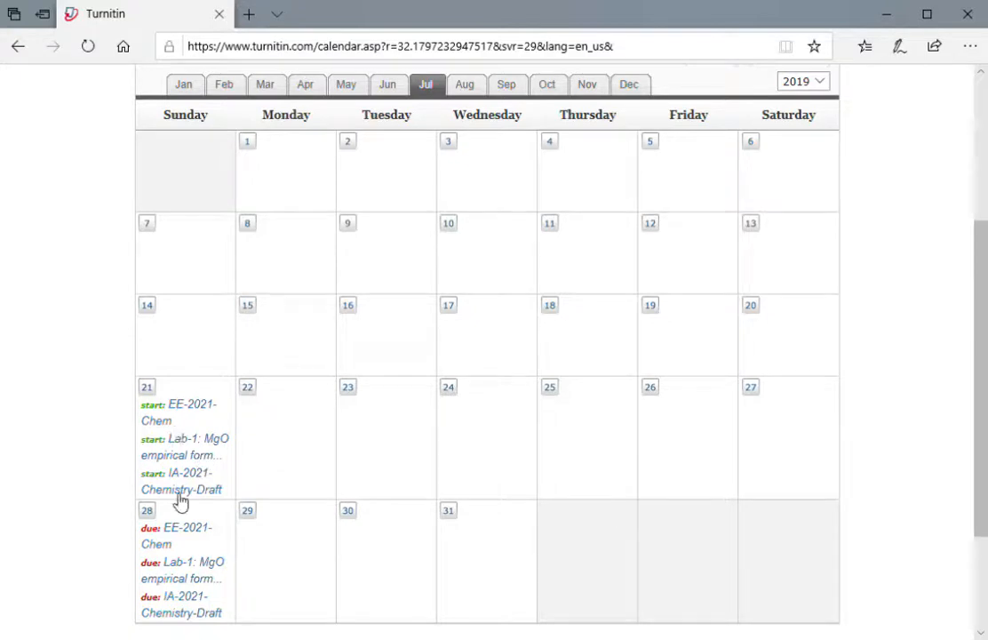
scroll(188, 539, up, 3)
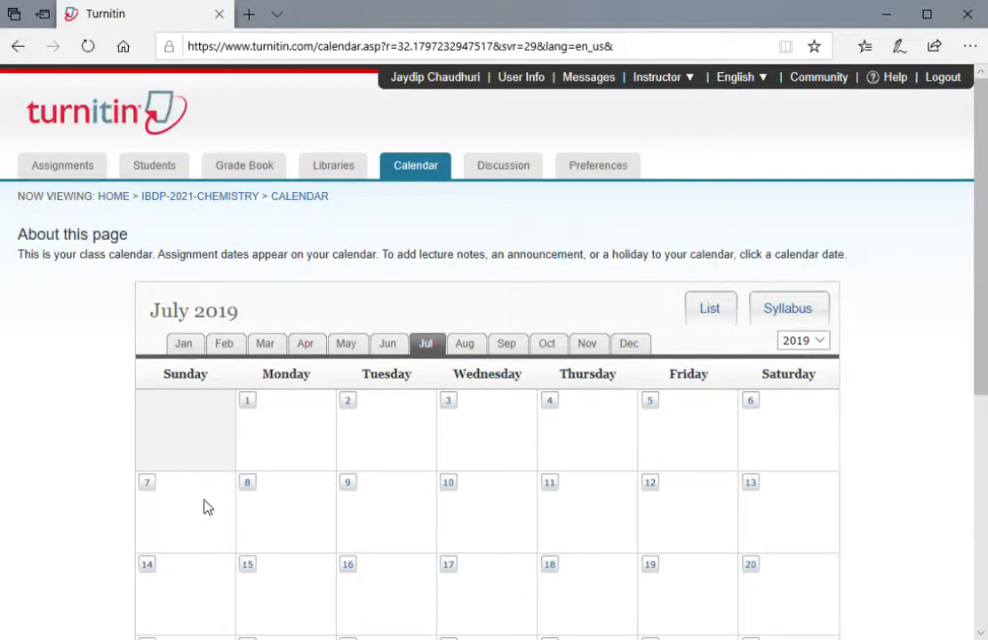
Look through the class's discussion boards and its class preferences
click(503, 168)
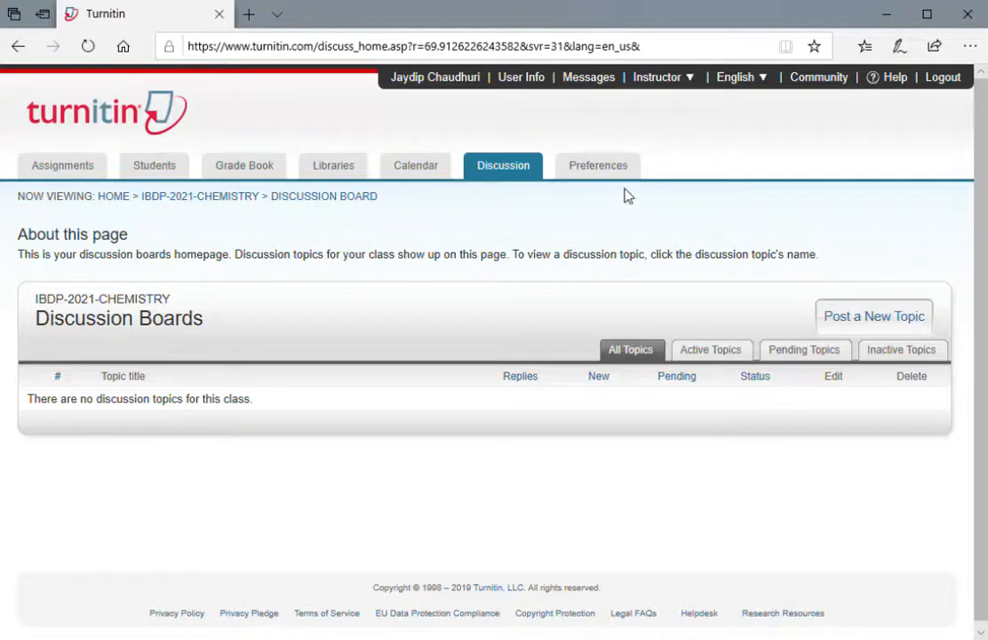
click(598, 168)
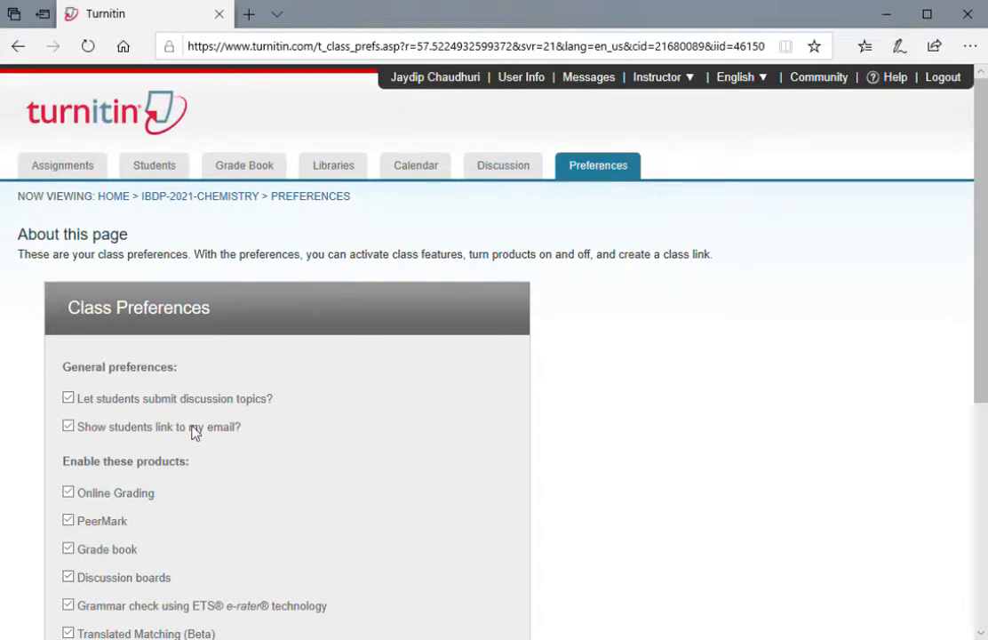
scroll(231, 497, down, 2)
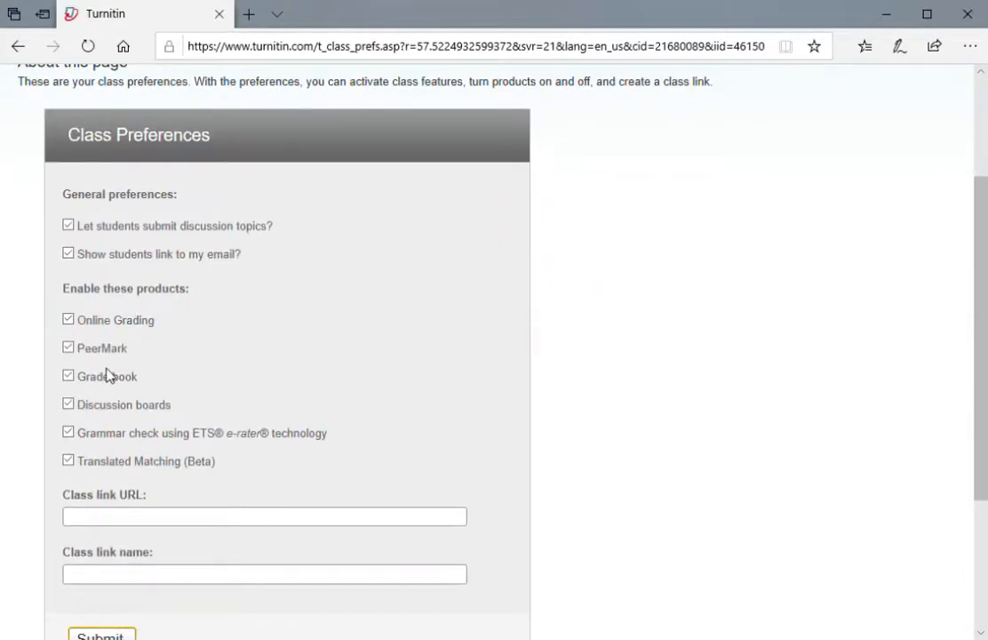
scroll(231, 448, up, 2)
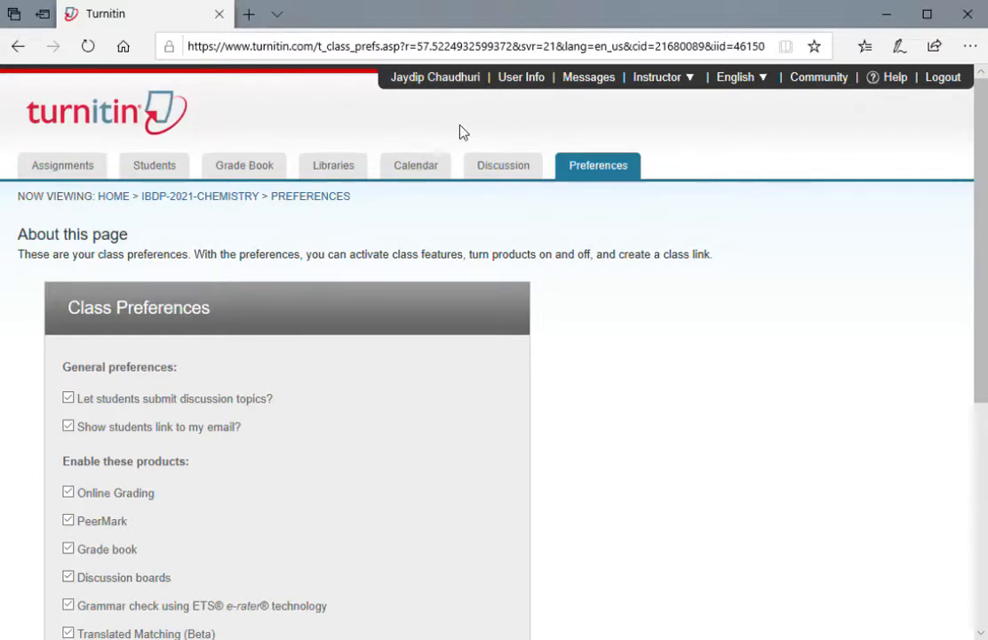
Review the user information and account settings, including the default user type choices, and check the messages and announcements
click(524, 88)
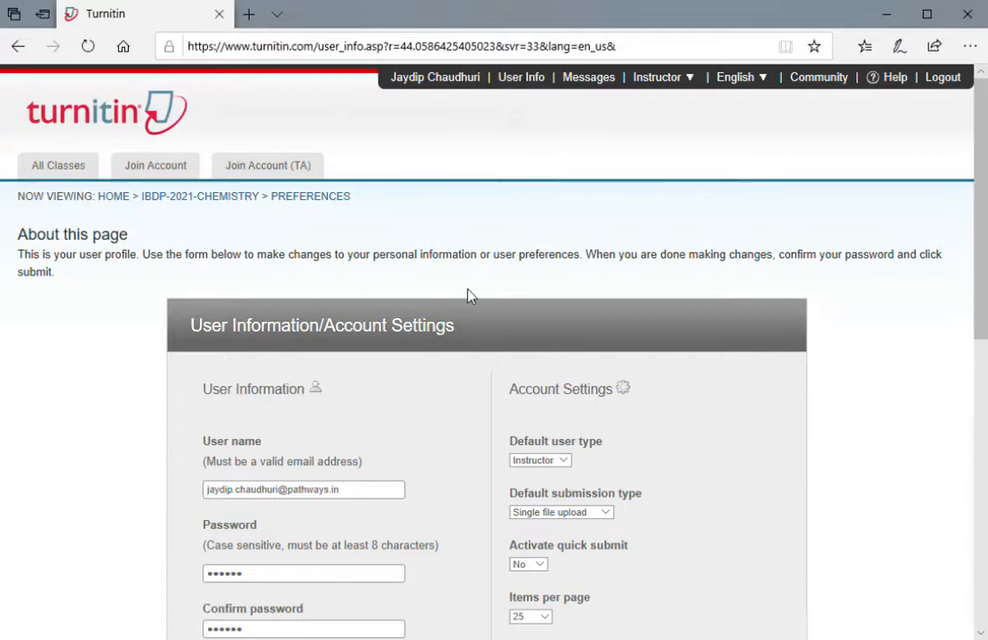
scroll(359, 444, down, 1)
scroll(358, 444, down, 2)
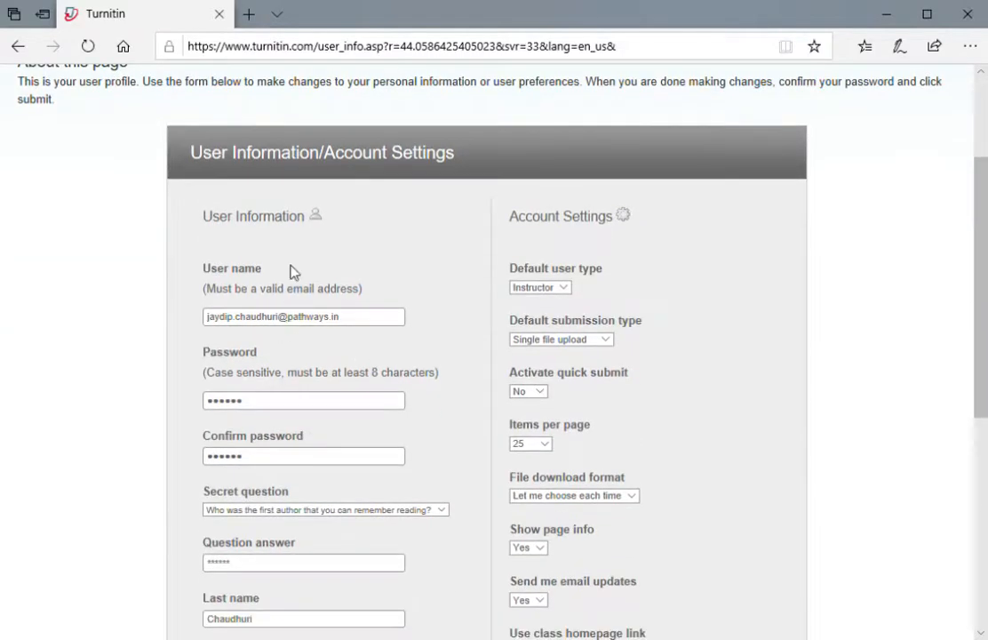
click(563, 290)
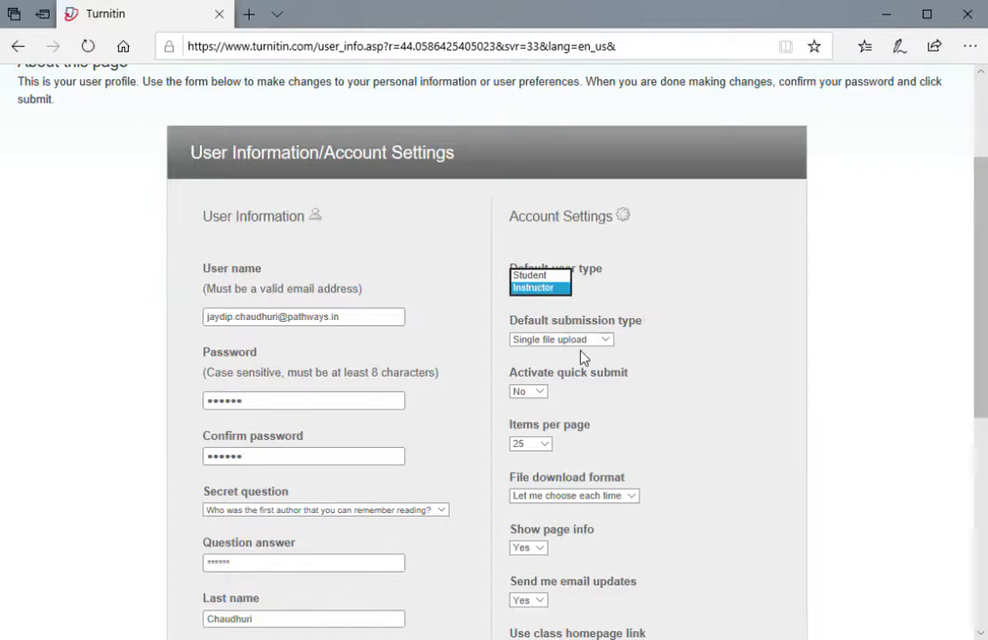
click(622, 294)
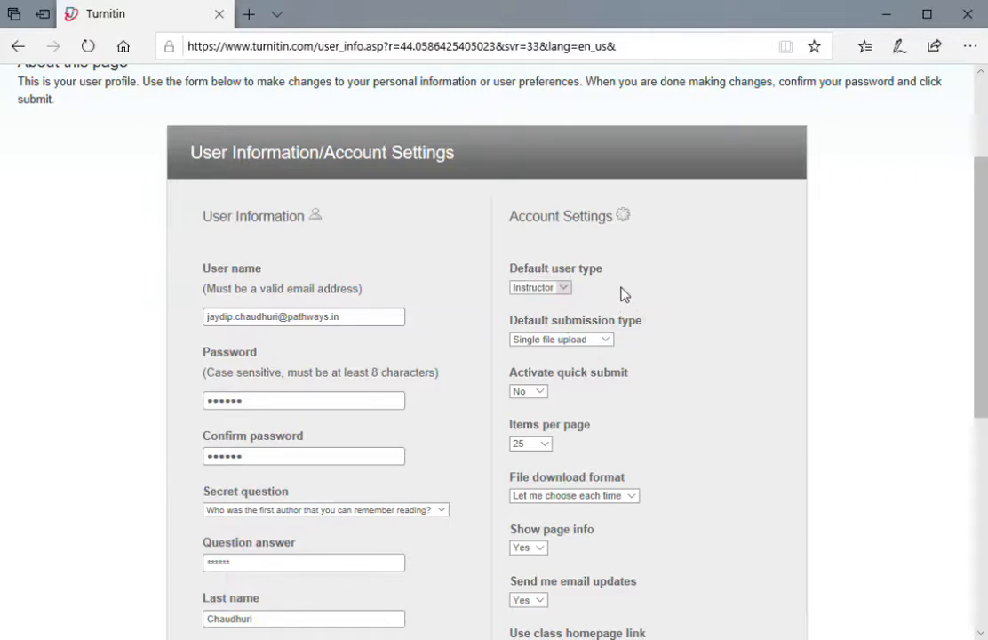
scroll(618, 342, down, 1)
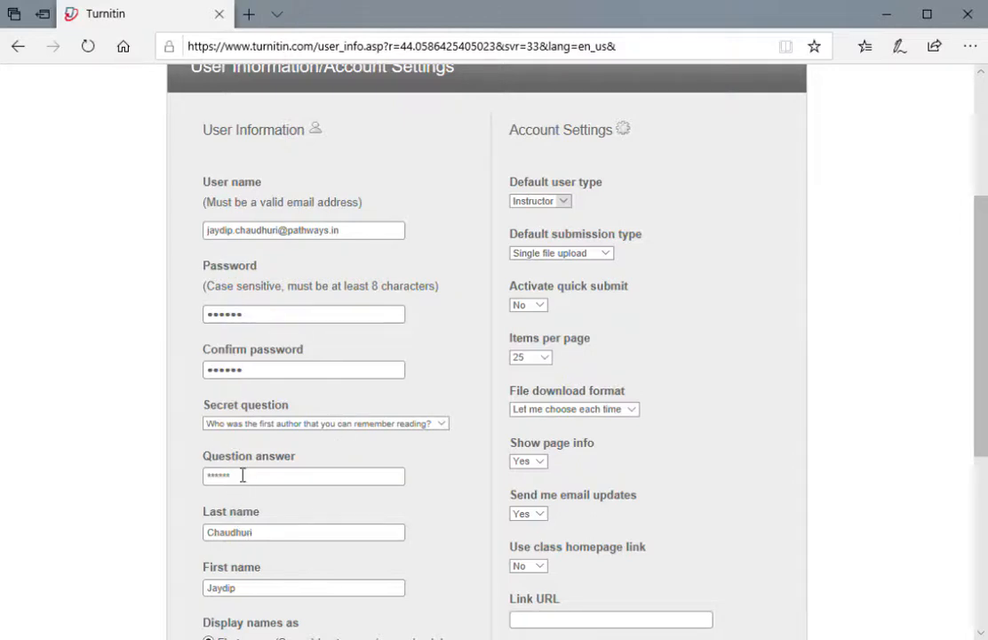
scroll(411, 420, up, 3)
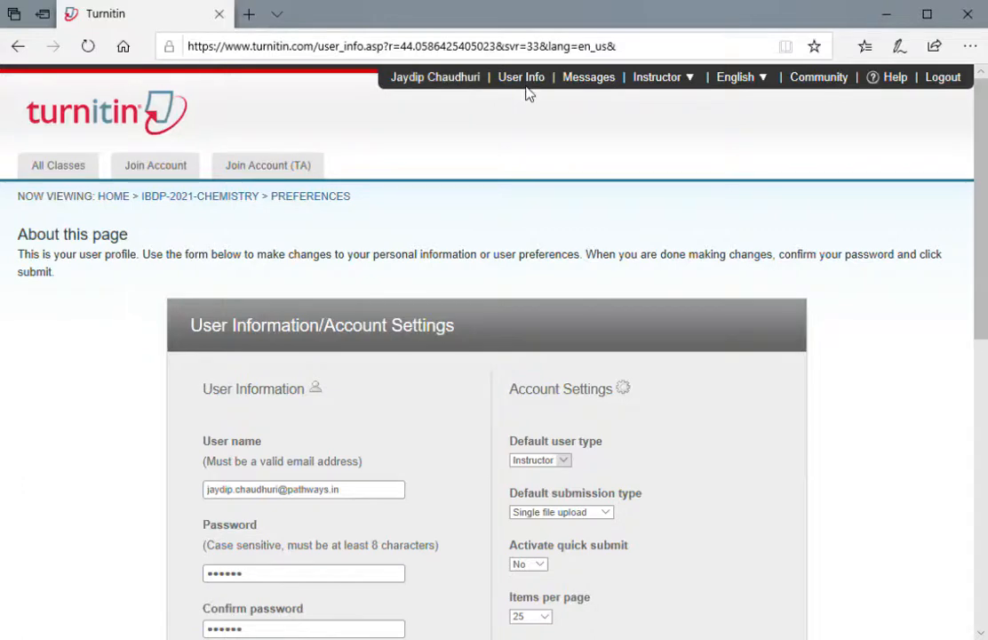
click(599, 80)
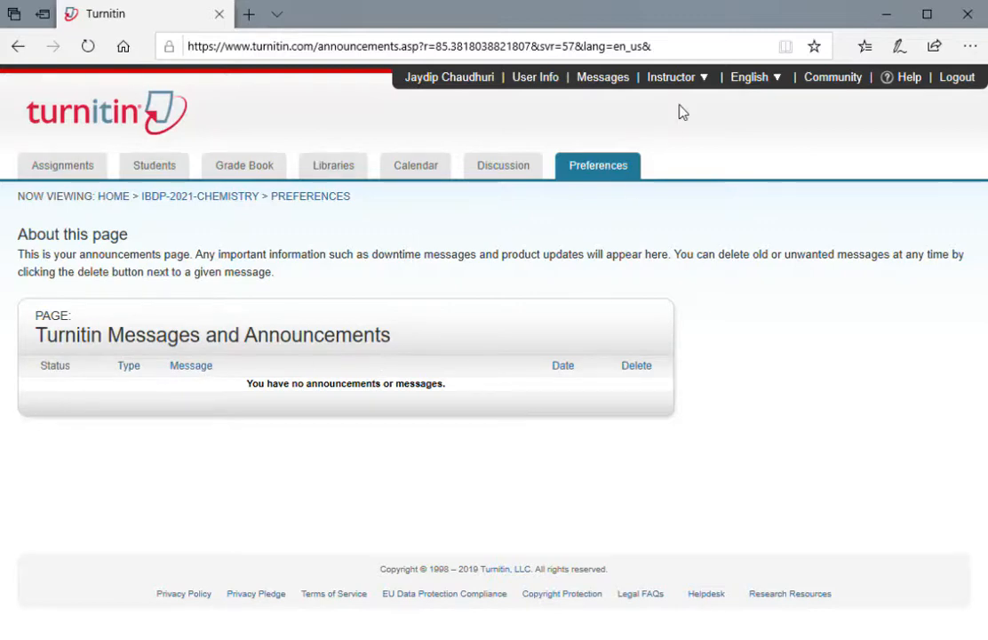
Switch to the student role to view the class enrollment form, and return to the instructor role
click(706, 87)
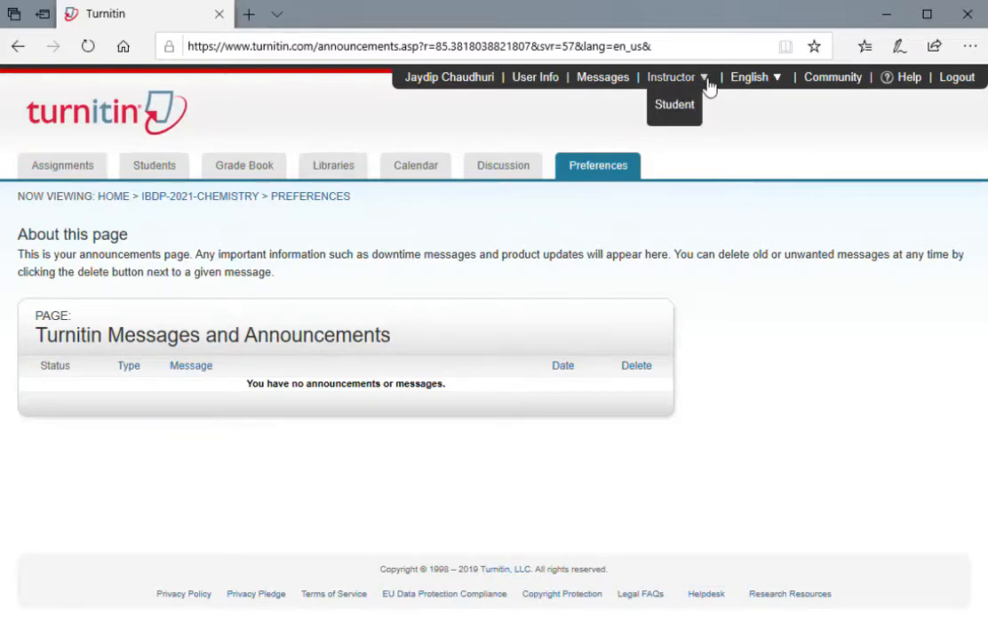
click(689, 109)
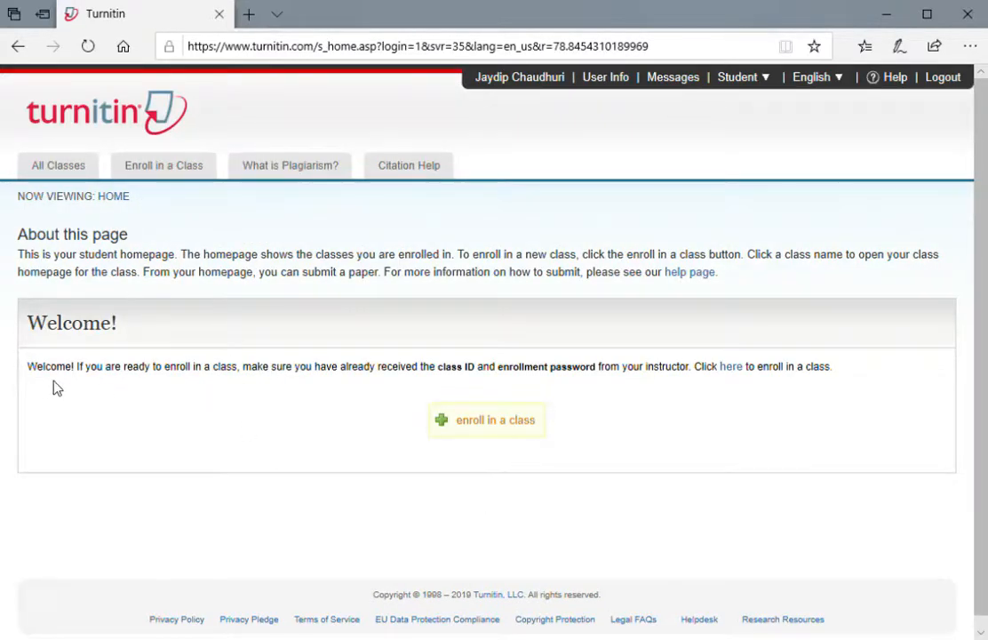
click(514, 429)
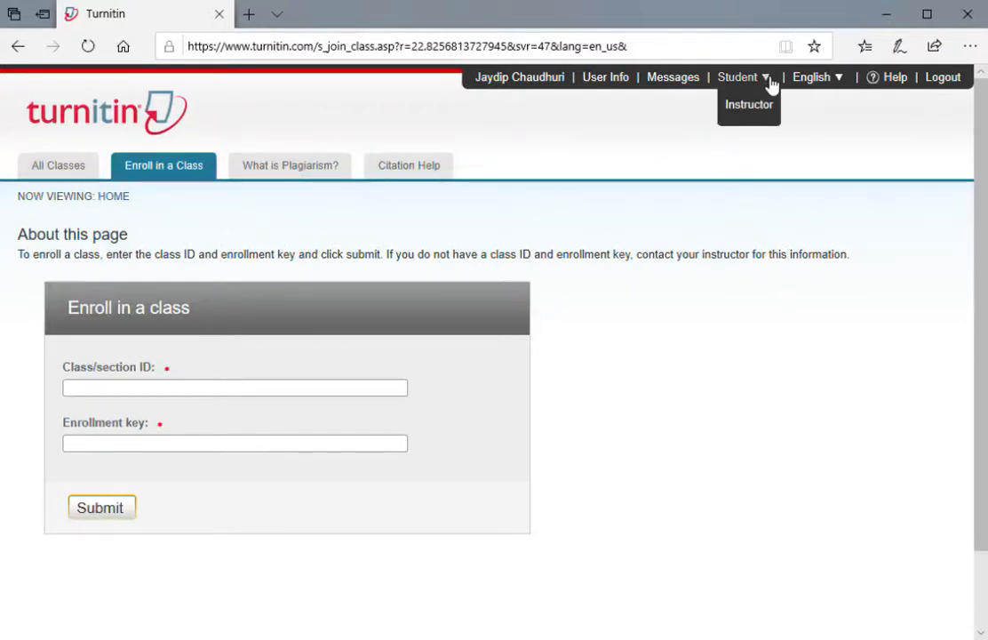
click(761, 104)
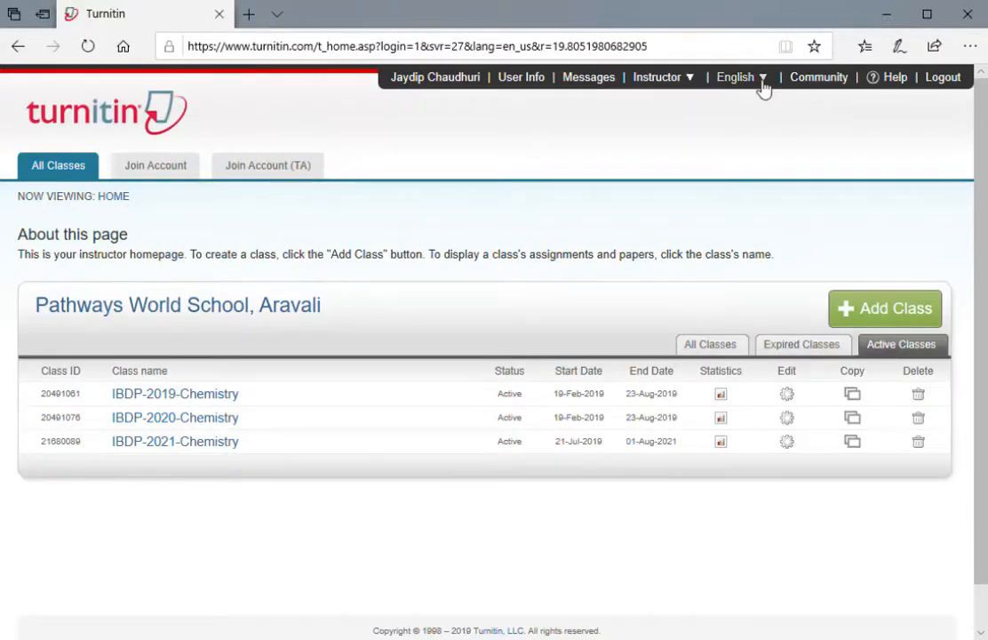
Check the available interface languages and view the pages for joining an account as instructor and as teaching assistant
mouse_move(763, 86)
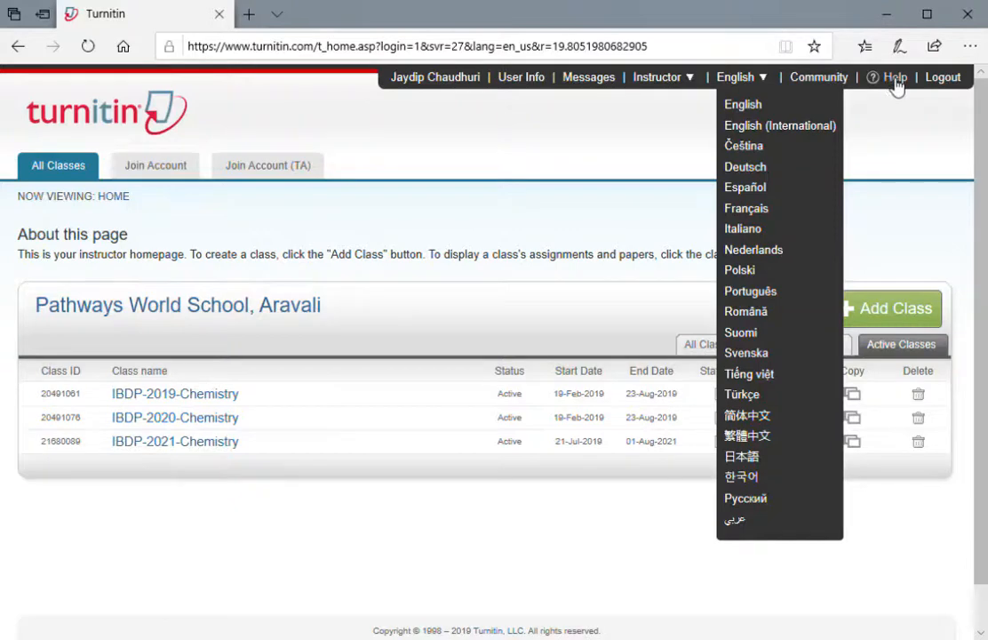
click(636, 135)
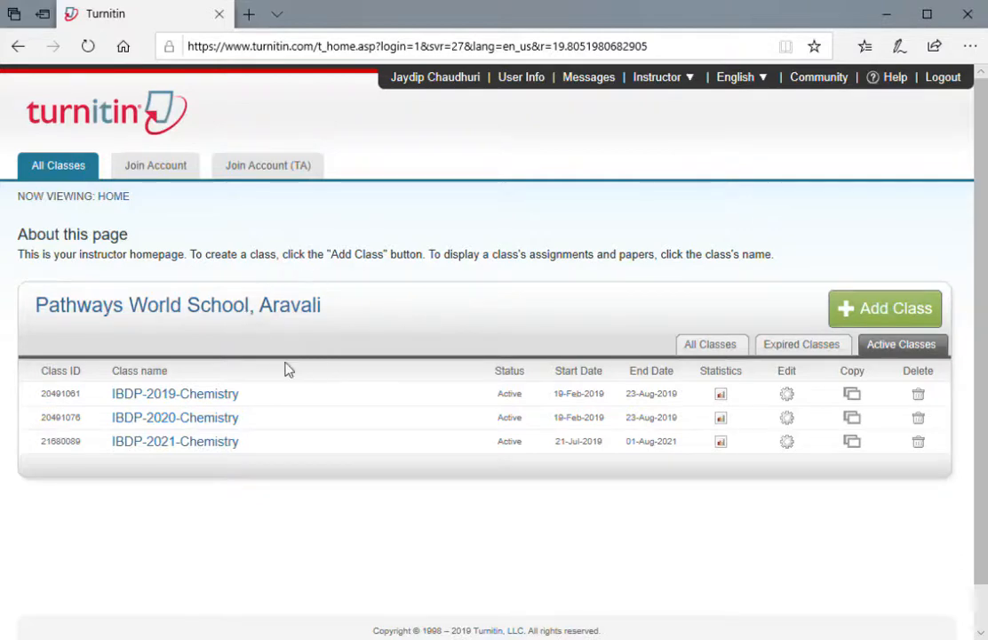
click(165, 175)
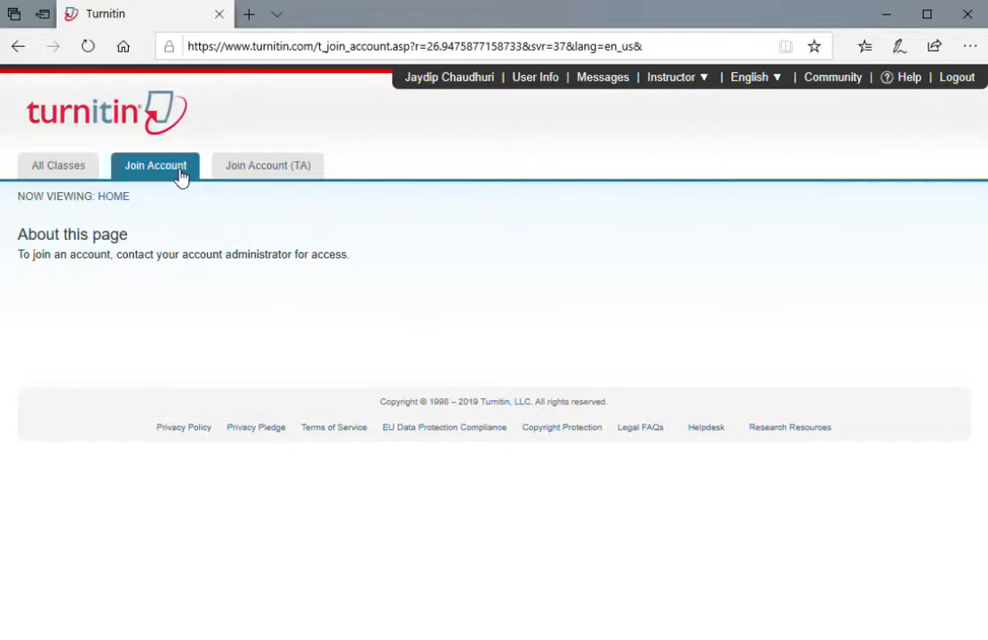
click(265, 174)
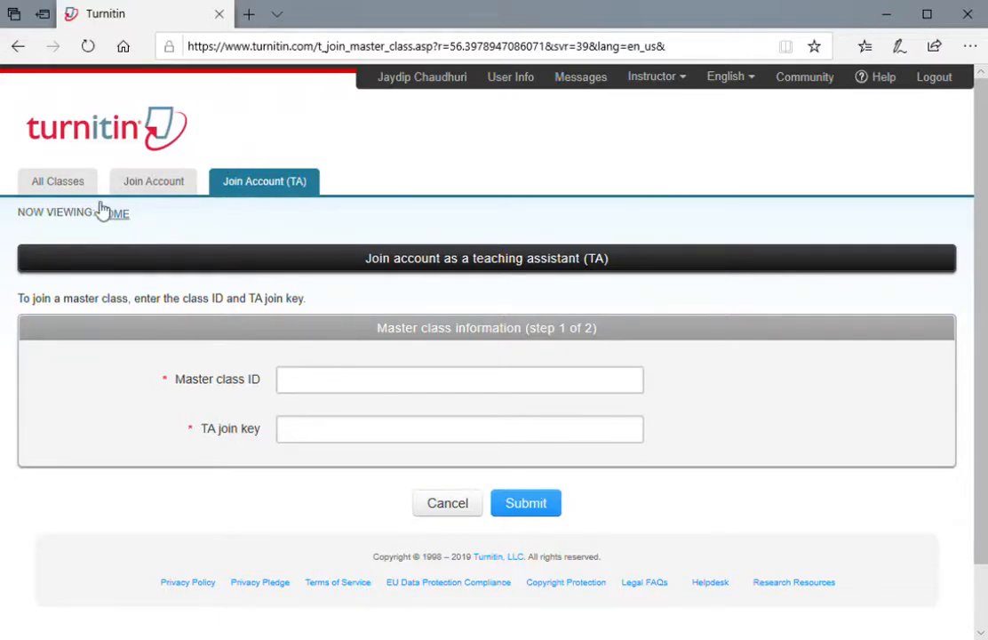
Return to the class list and open the IBDP-2019-Chemistry class to view its assignments
click(66, 188)
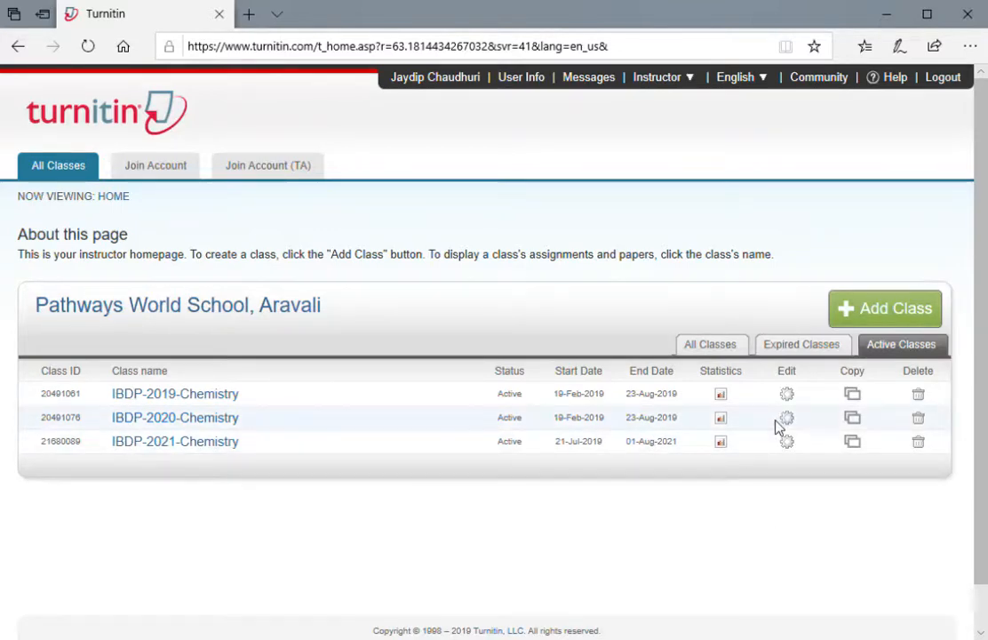
click(212, 399)
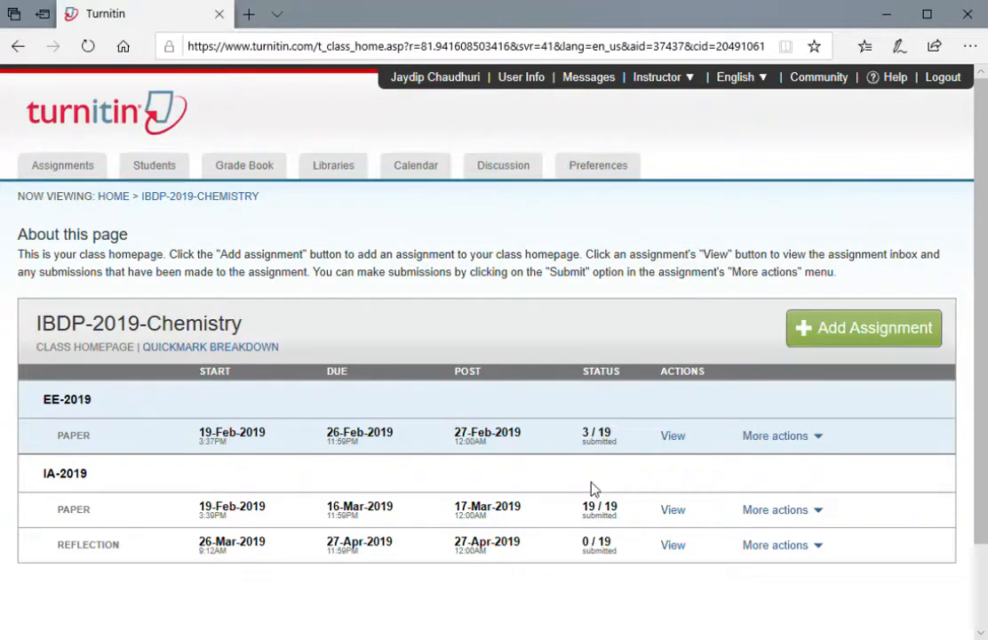
scroll(370, 504, down, 2)
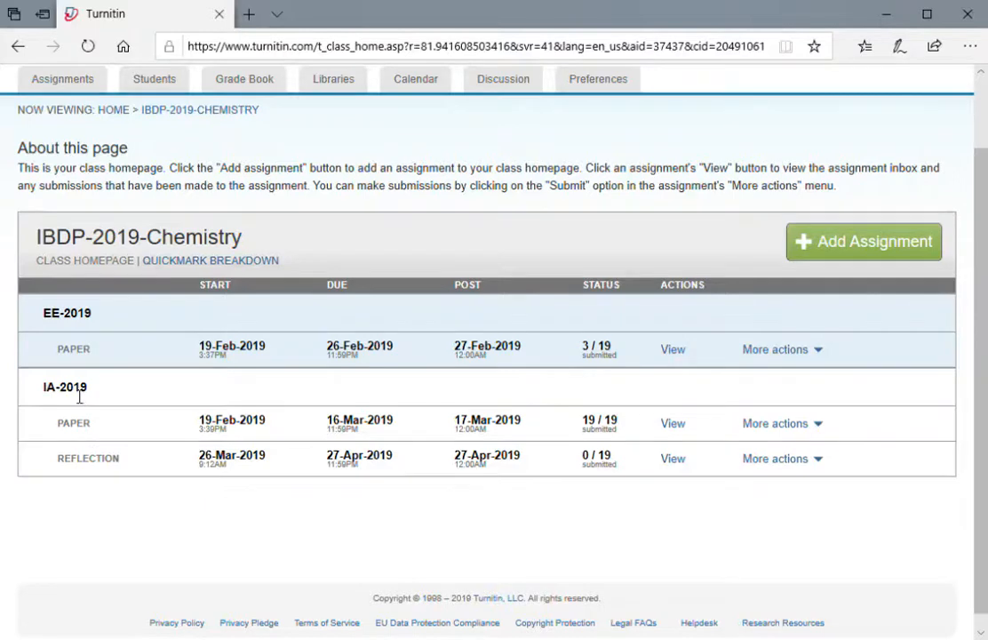
Open the IA-2019 paper assignment's inbox and review the submitted papers with their similarity scores
click(680, 428)
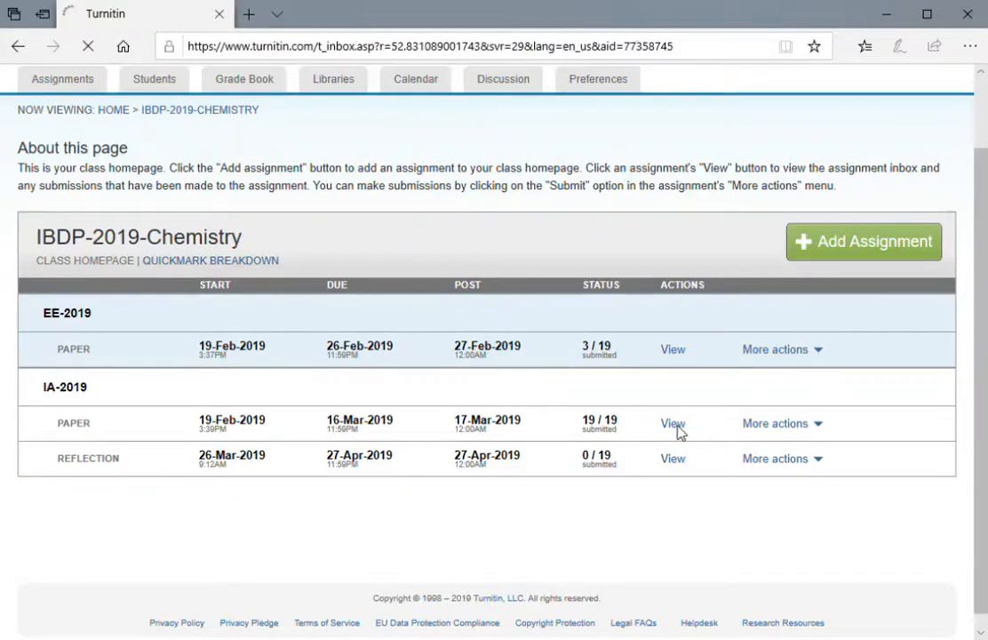
scroll(680, 435, down, 3)
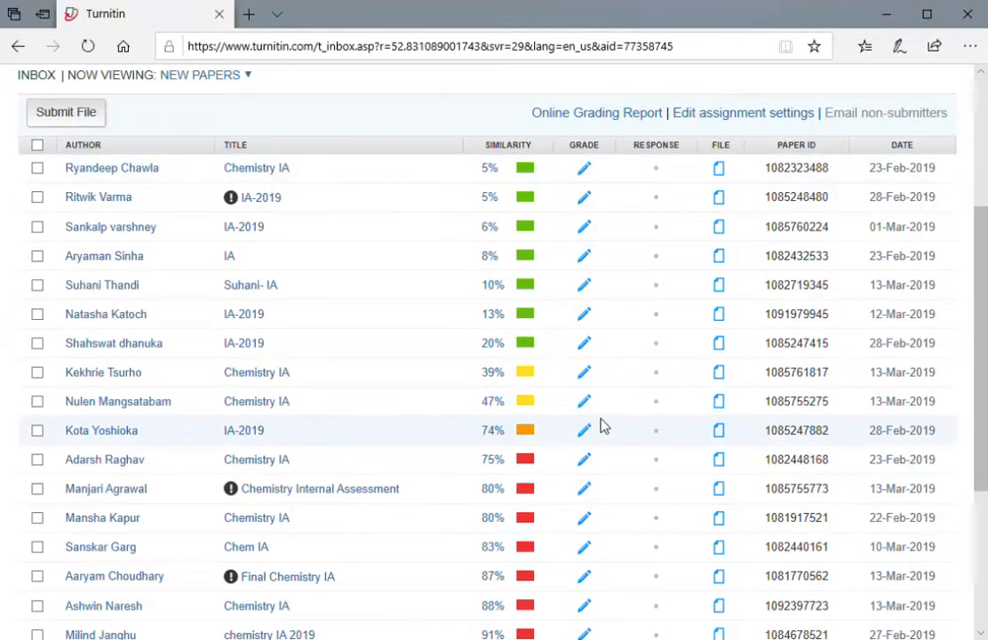
scroll(600, 424, up, 1)
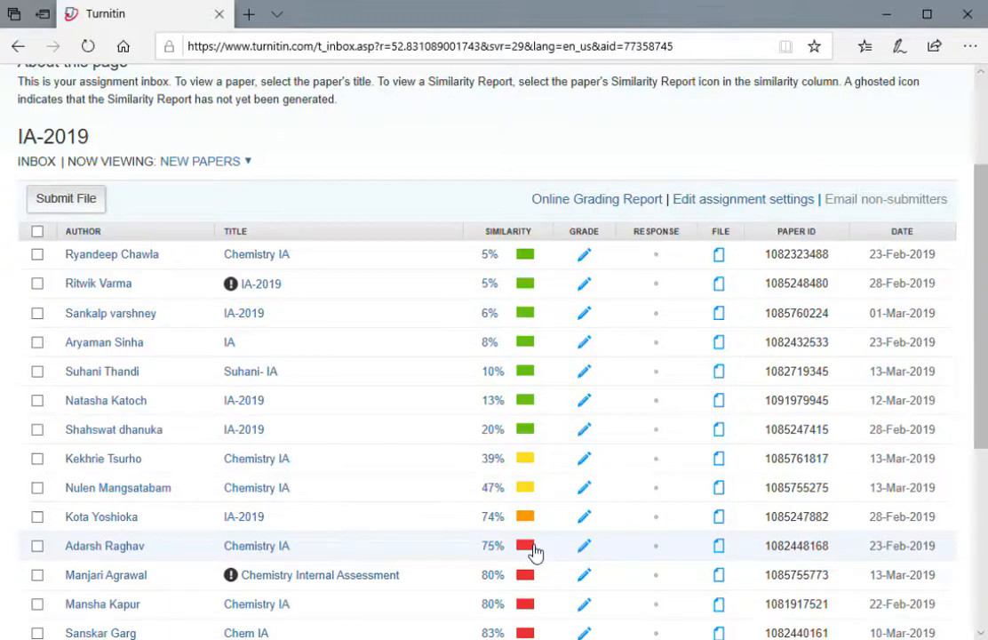
Check the single file upload form for IA-2019, trying an enrolled student and Non-enrolled student as the author
click(88, 206)
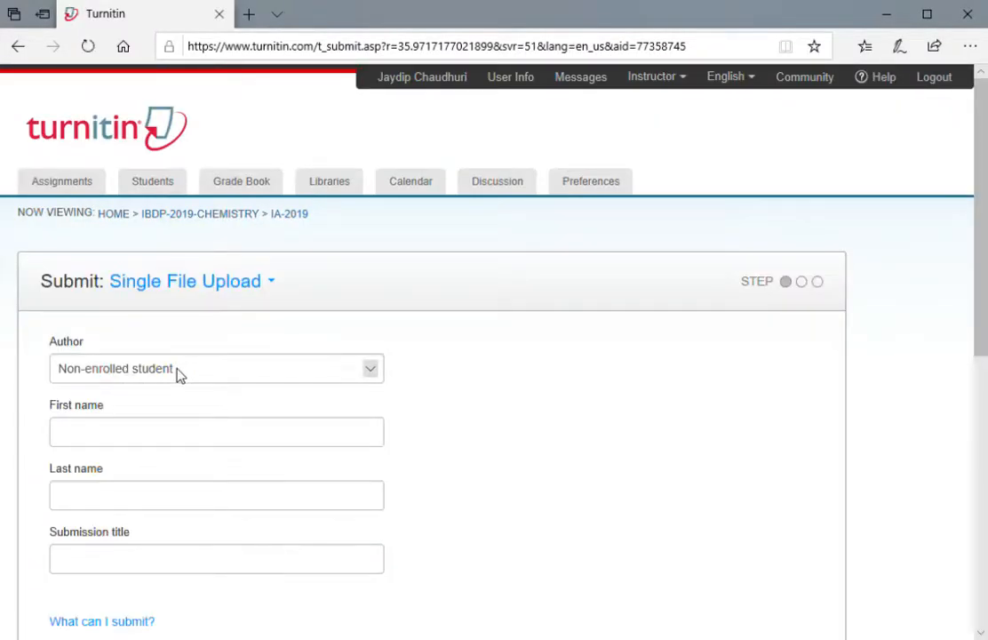
click(370, 369)
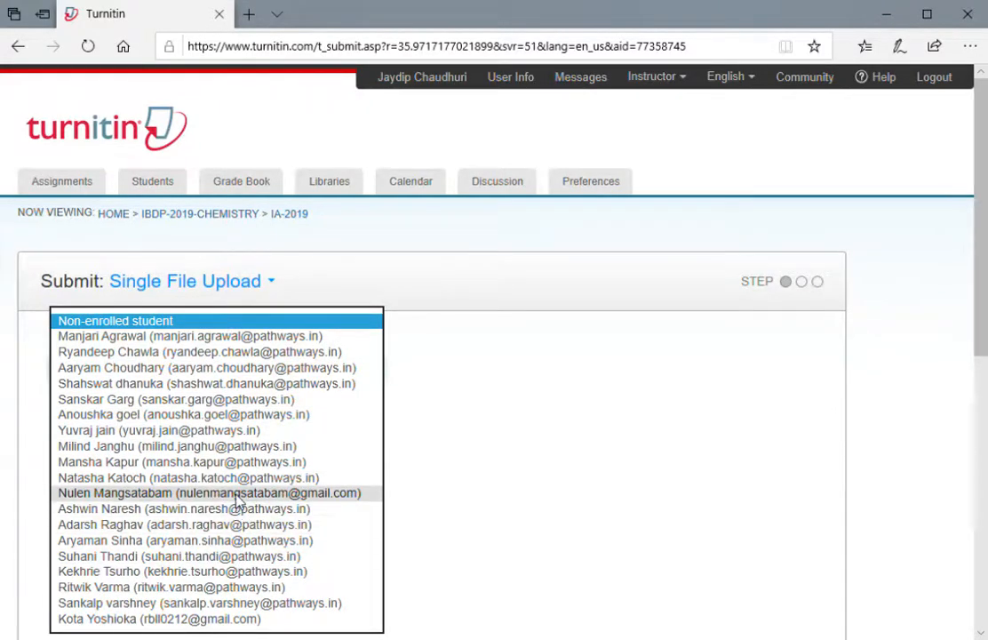
click(209, 446)
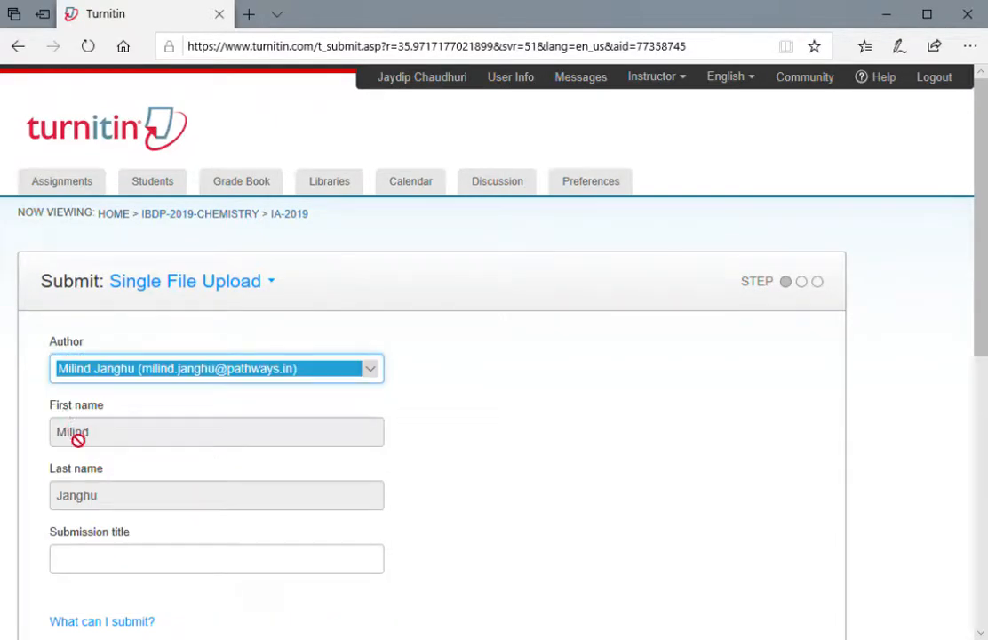
scroll(177, 556, down, 2)
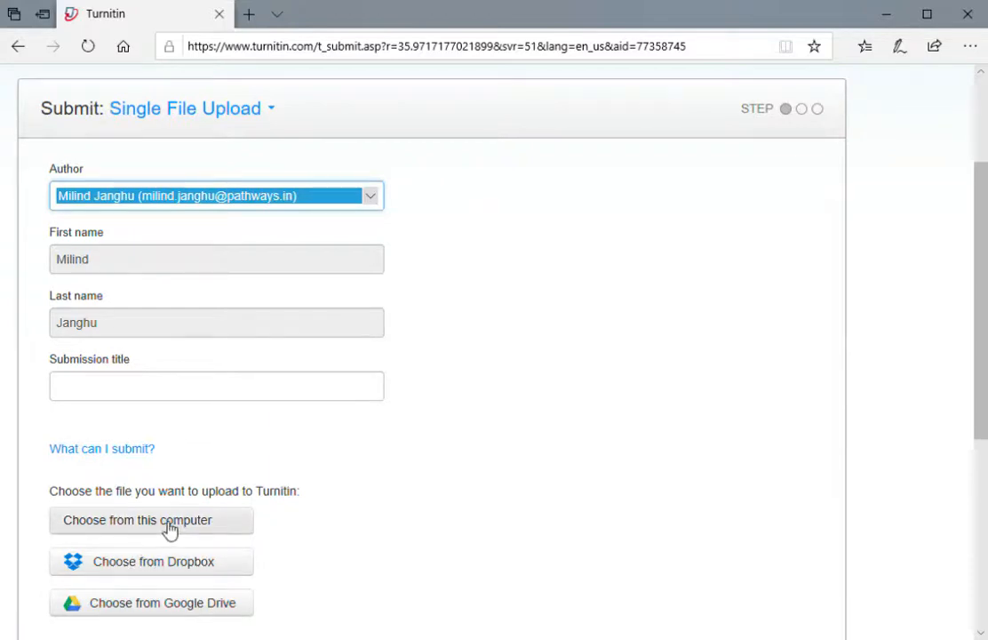
scroll(415, 342, up, 2)
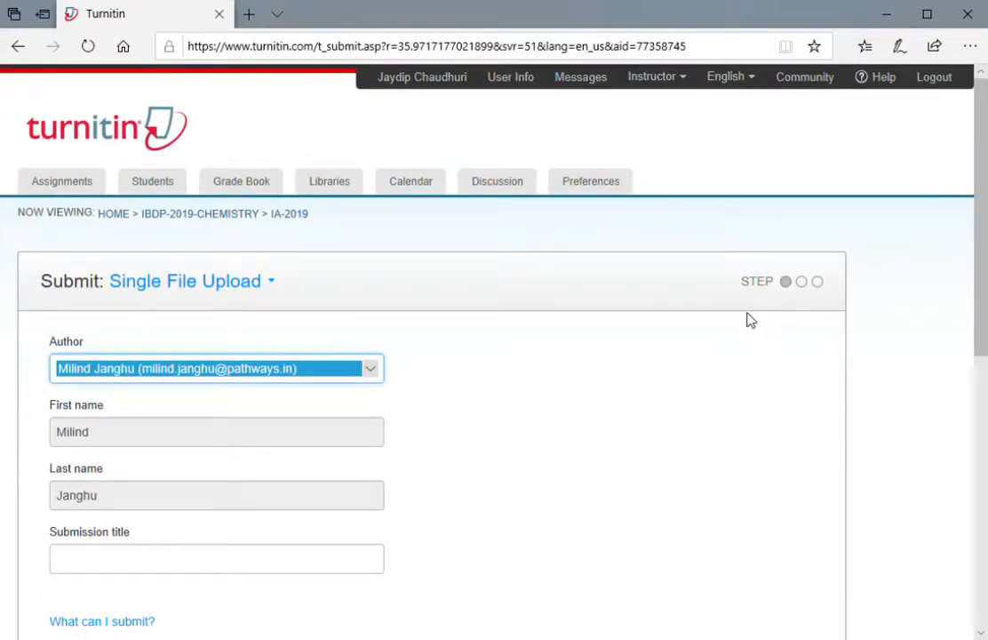
click(369, 371)
click(160, 244)
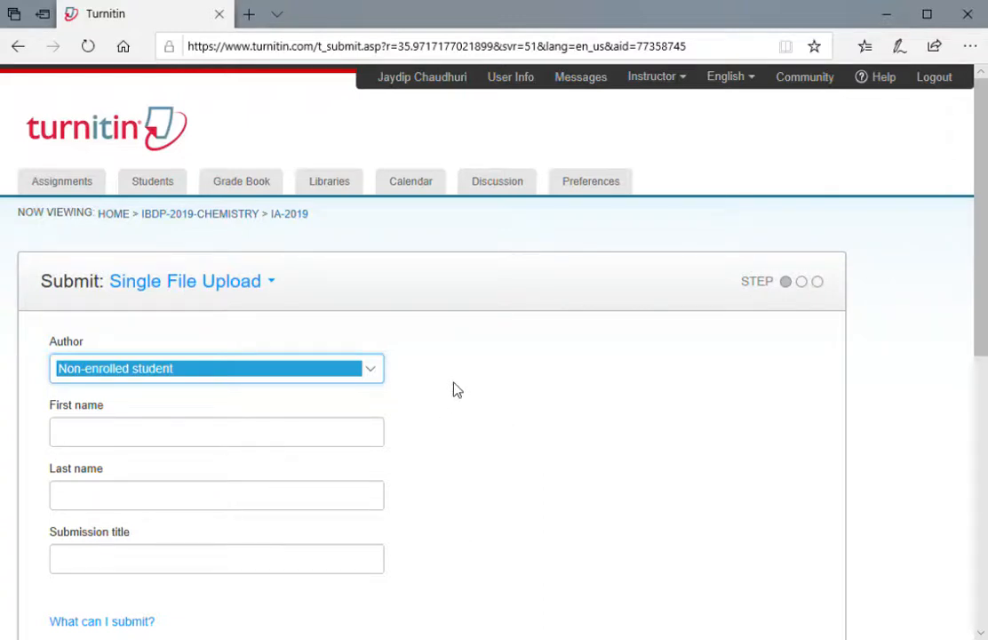
Return to the class list, reopen IBDP-2019-Chemistry and view the IA-2019 paper inbox
click(70, 191)
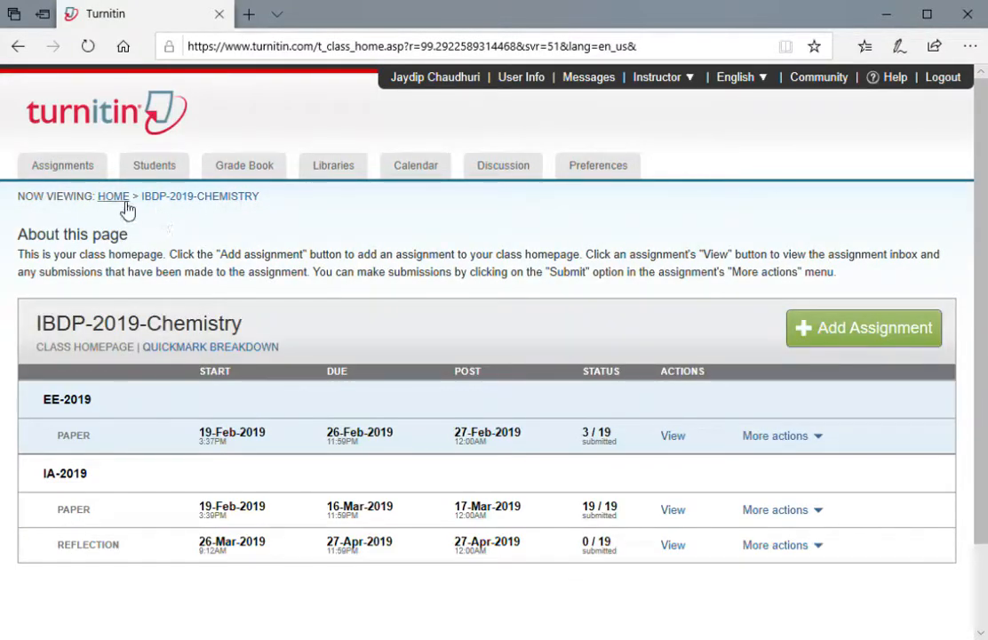
click(125, 206)
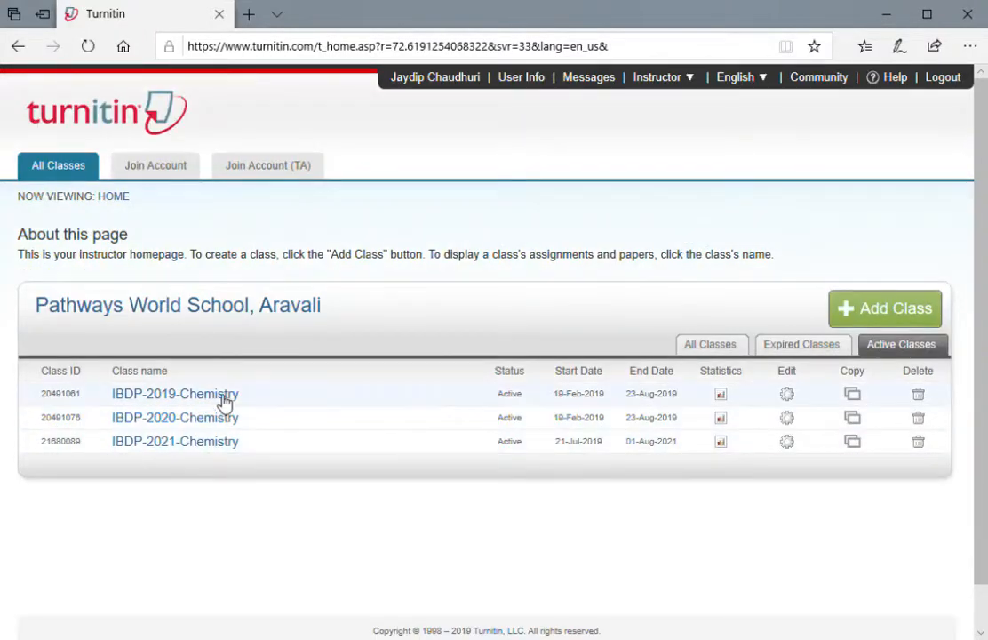
click(223, 397)
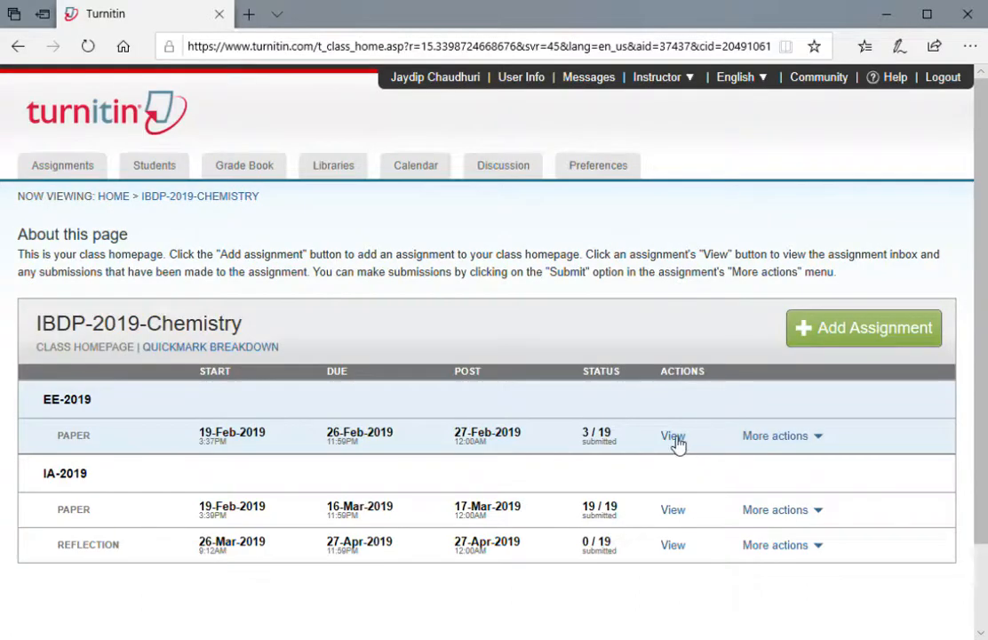
click(673, 512)
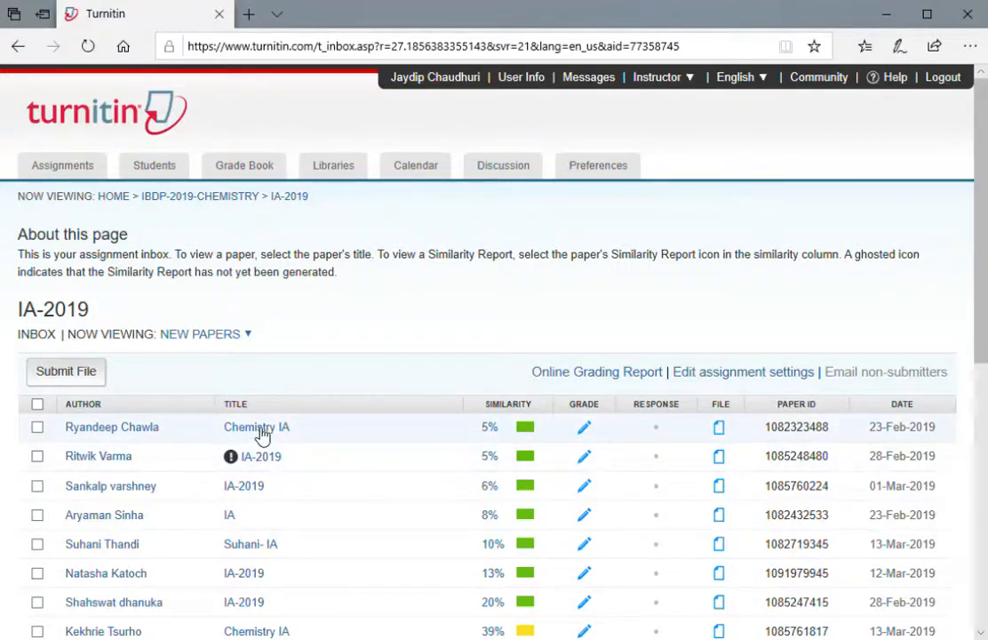
Open the similarity report of the first Chemistry IA paper and review its highlighted matches and the active layers
click(494, 428)
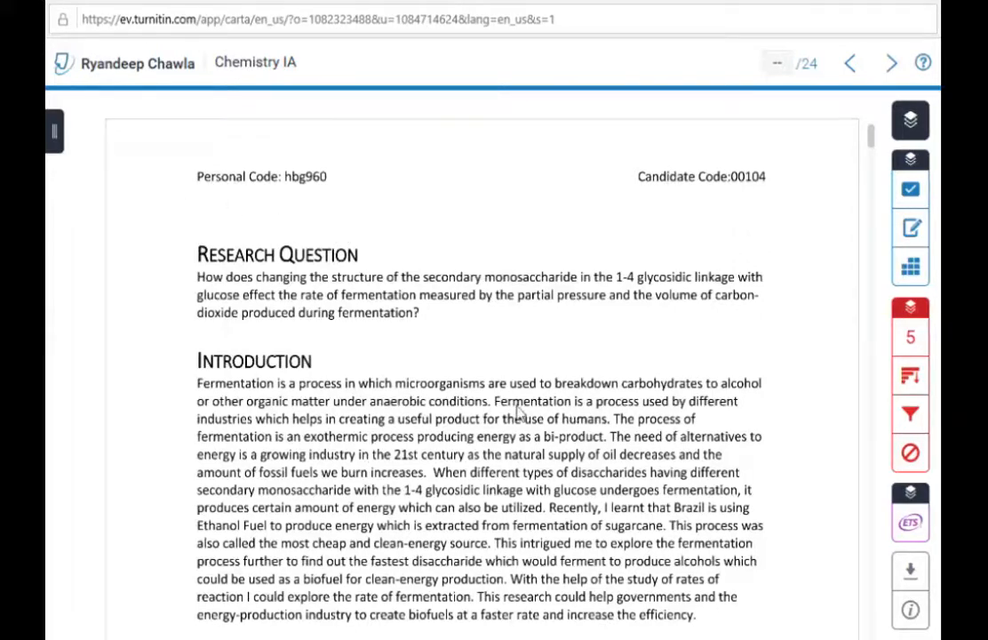
scroll(503, 367, down, 5)
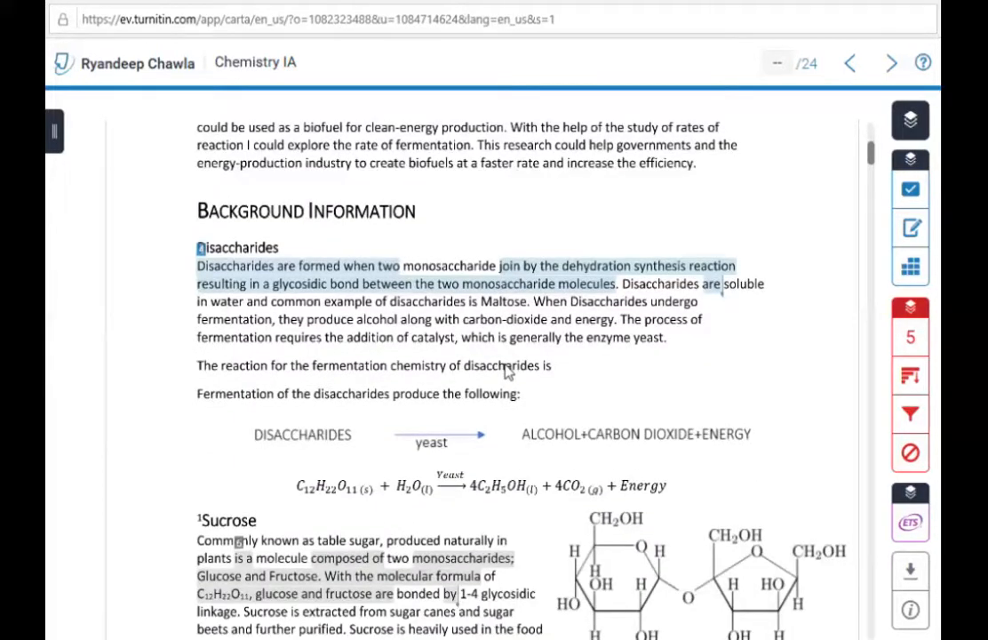
scroll(507, 371, down, 5)
scroll(507, 373, down, 5)
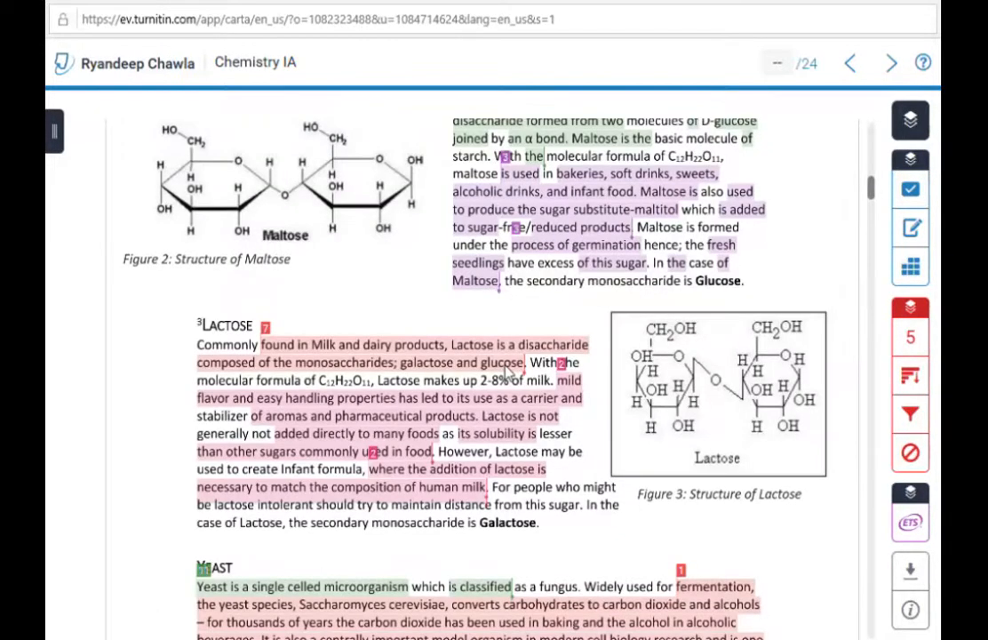
scroll(510, 367, up, 10)
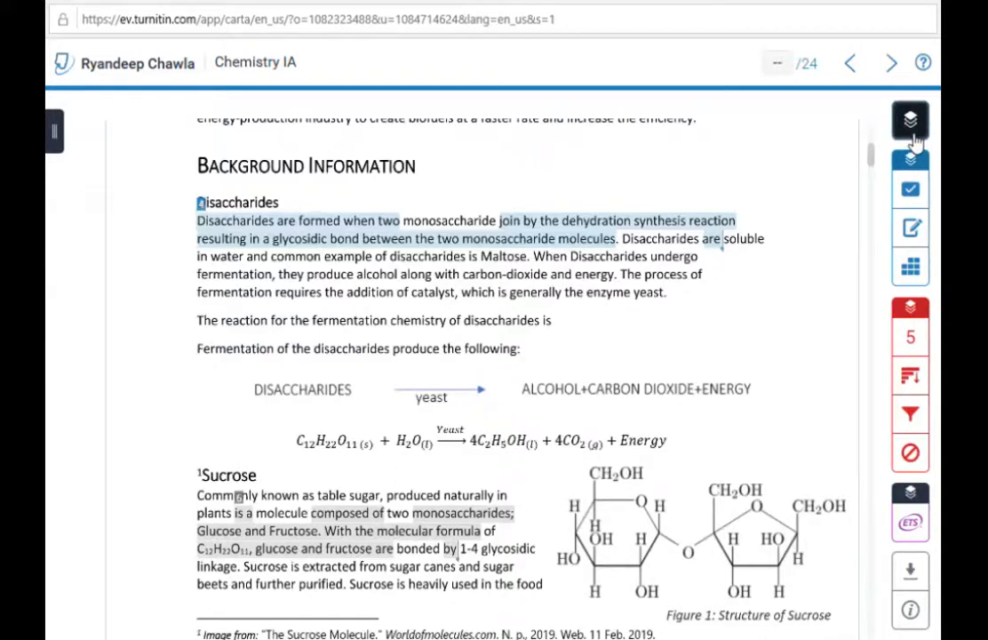
click(912, 135)
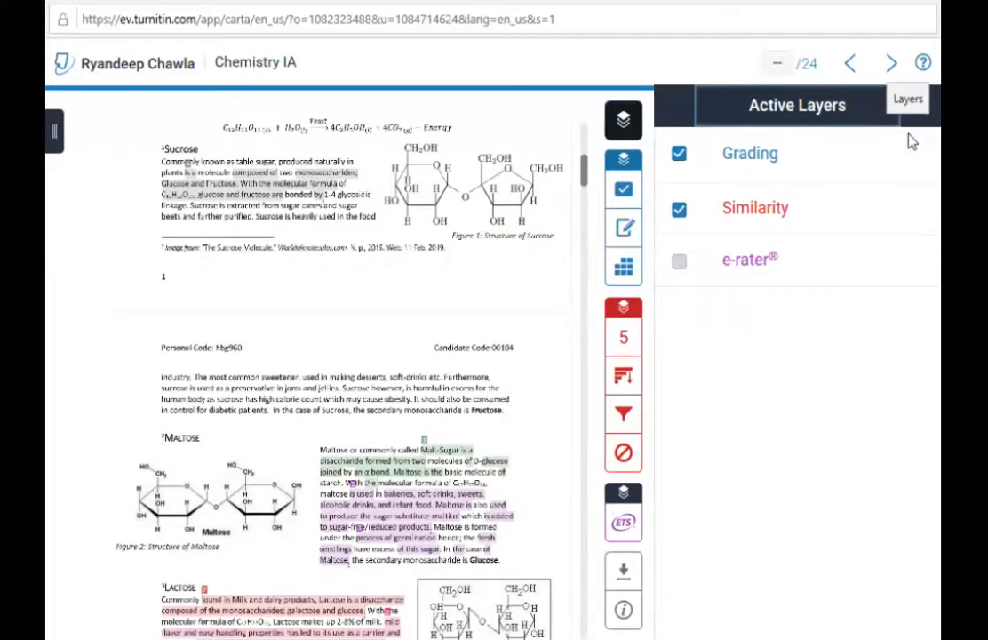
Show the commonly used QuickMarks and place Improper Citation below the sucrose footnote and Support above the Sucrose paragraph
click(624, 190)
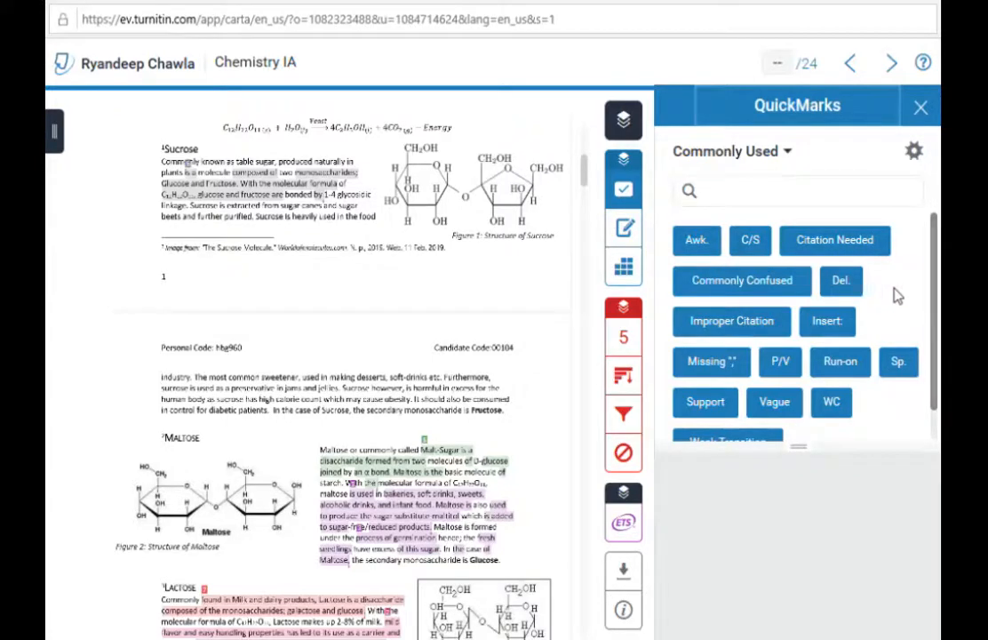
scroll(898, 295, down, 1)
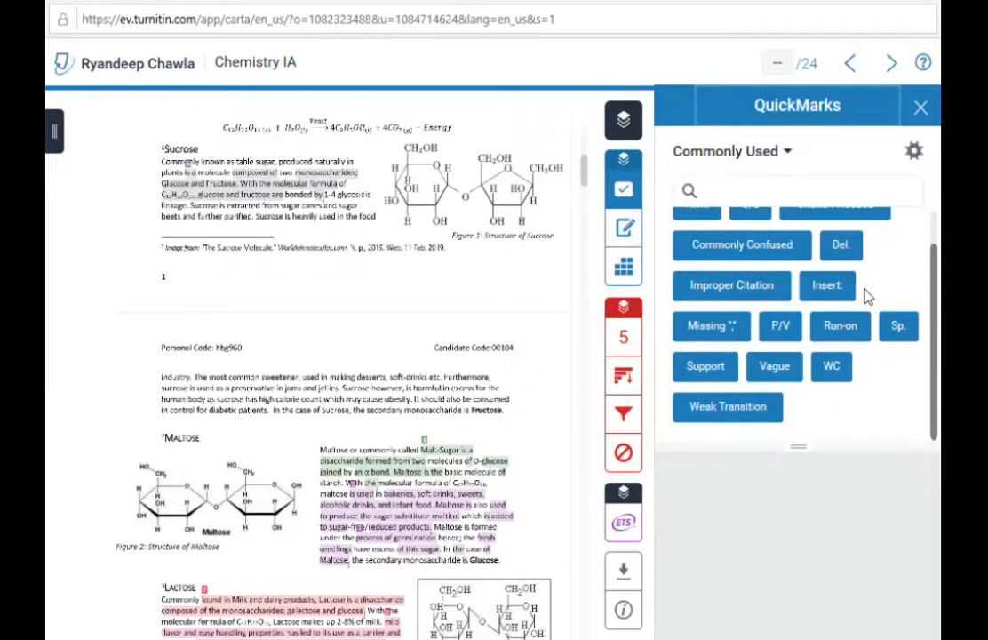
scroll(400, 266, up, 1)
drag(773, 299, 258, 316)
drag(715, 381, 302, 206)
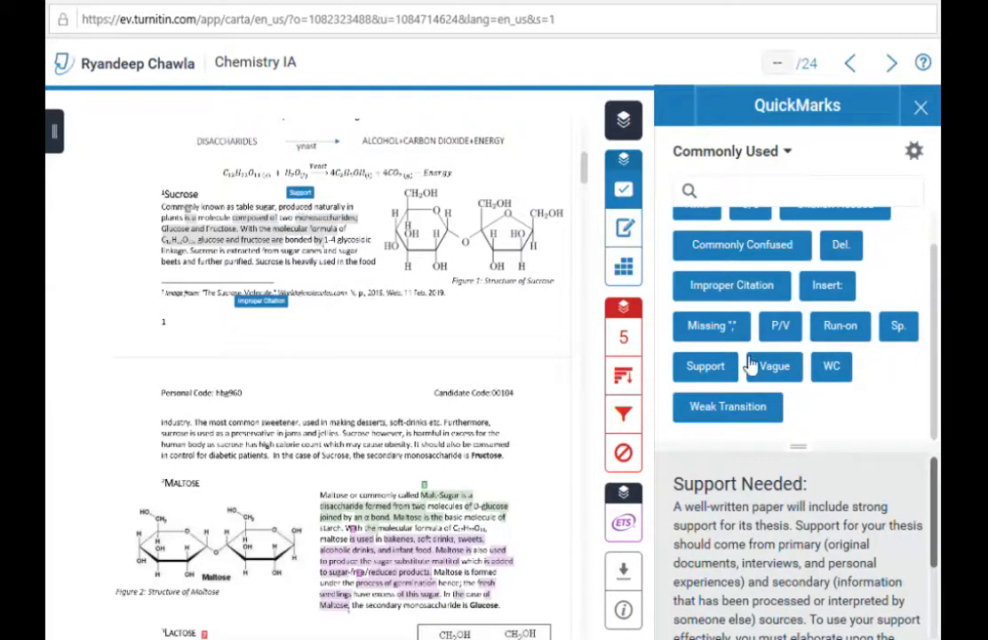
Place a Vague QuickMark beside the Background Information heading and try to add a WC mark near the fermentation reaction
scroll(365, 256, up, 5)
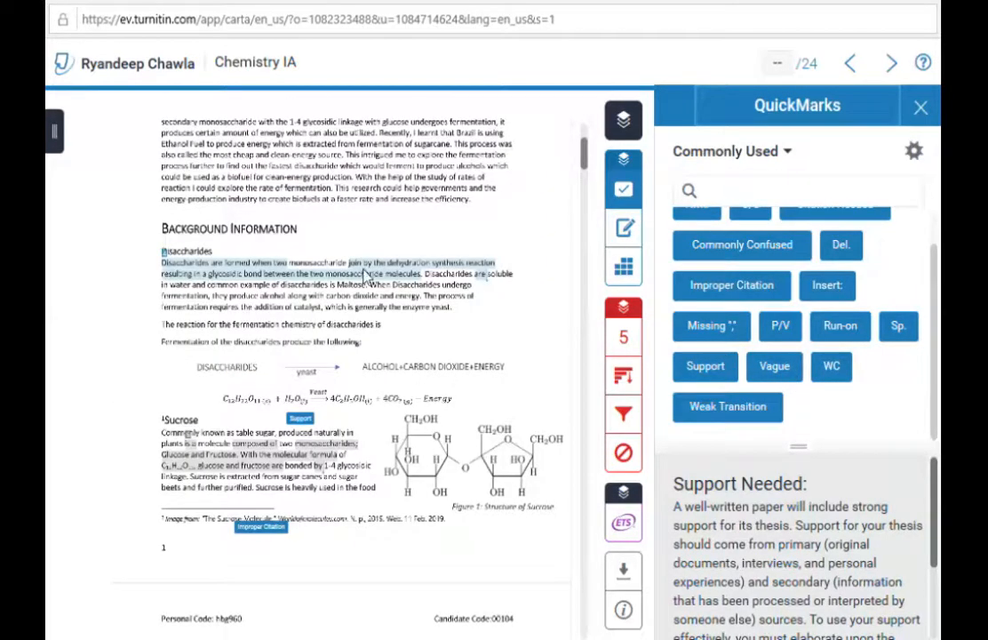
drag(773, 366, 309, 231)
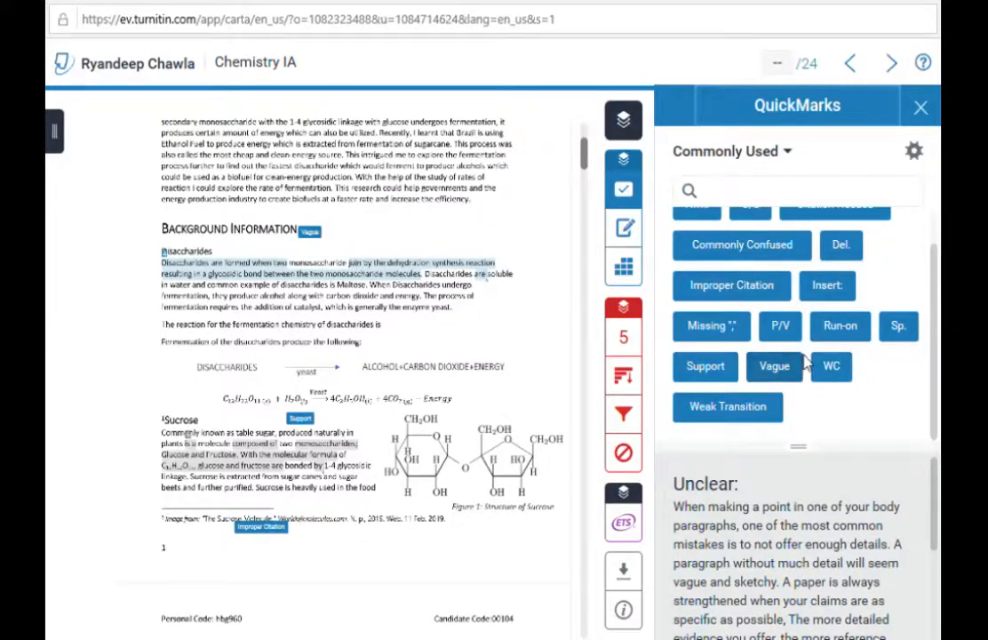
drag(834, 372, 380, 371)
Place a Missing "," QuickMark above the Maltose paragraph and a Del. mark near that paragraph's end
scroll(380, 372, down, 3)
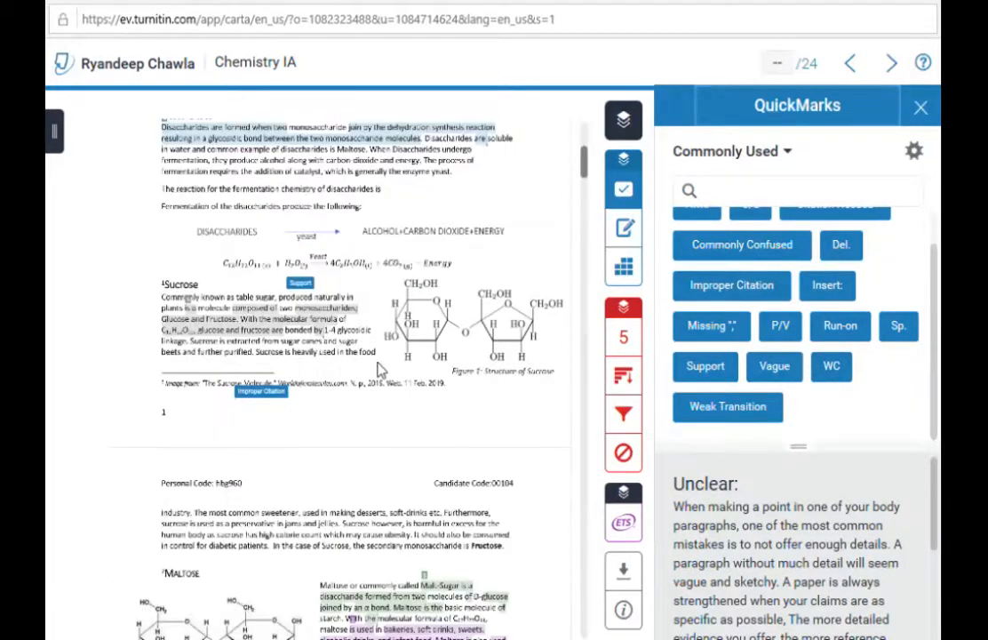
scroll(380, 369, down, 2)
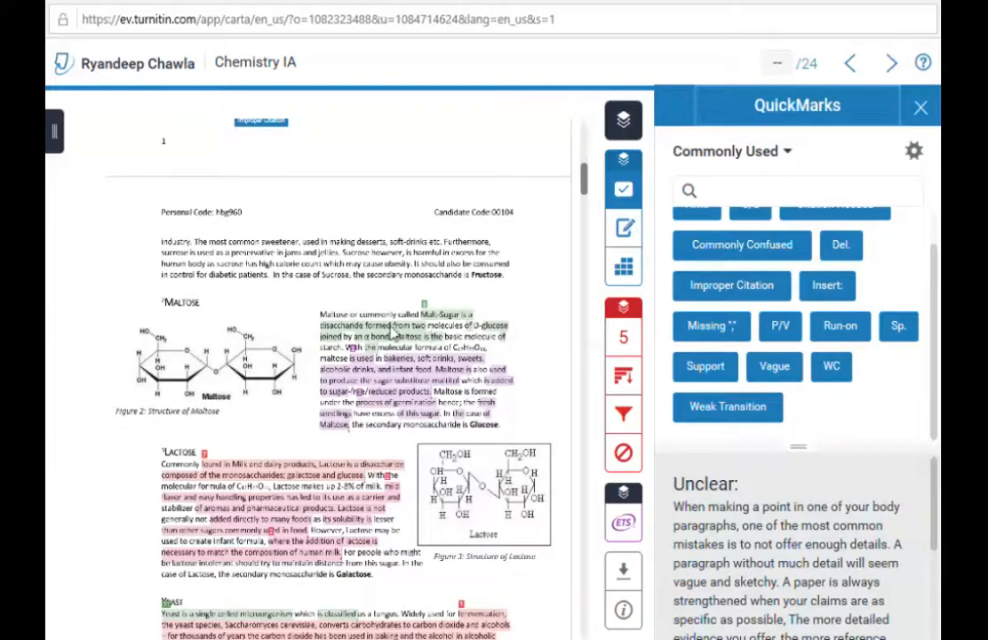
drag(726, 334, 327, 309)
drag(842, 249, 530, 432)
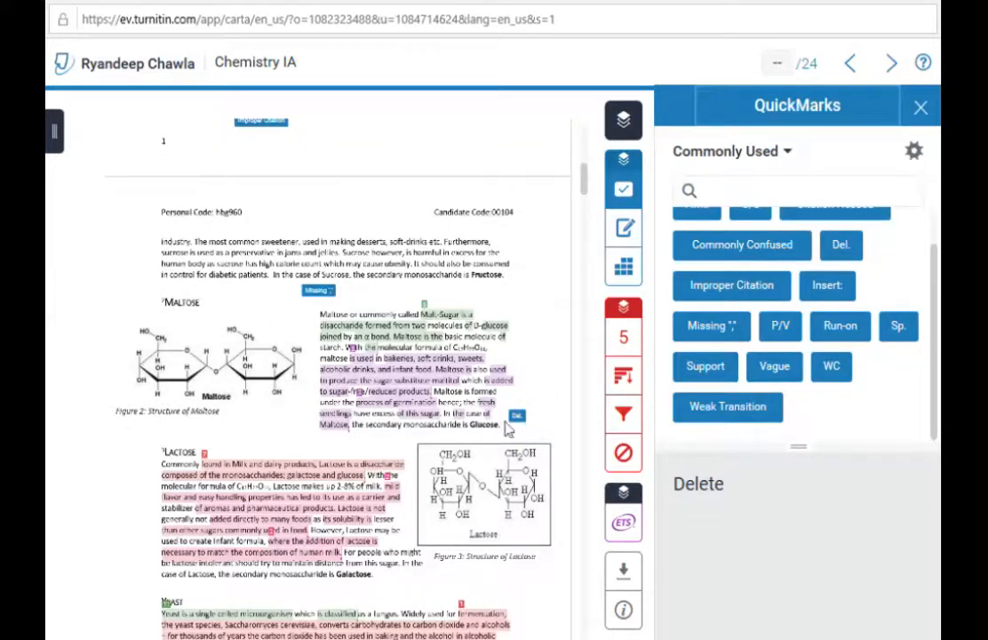
scroll(447, 298, up, 3)
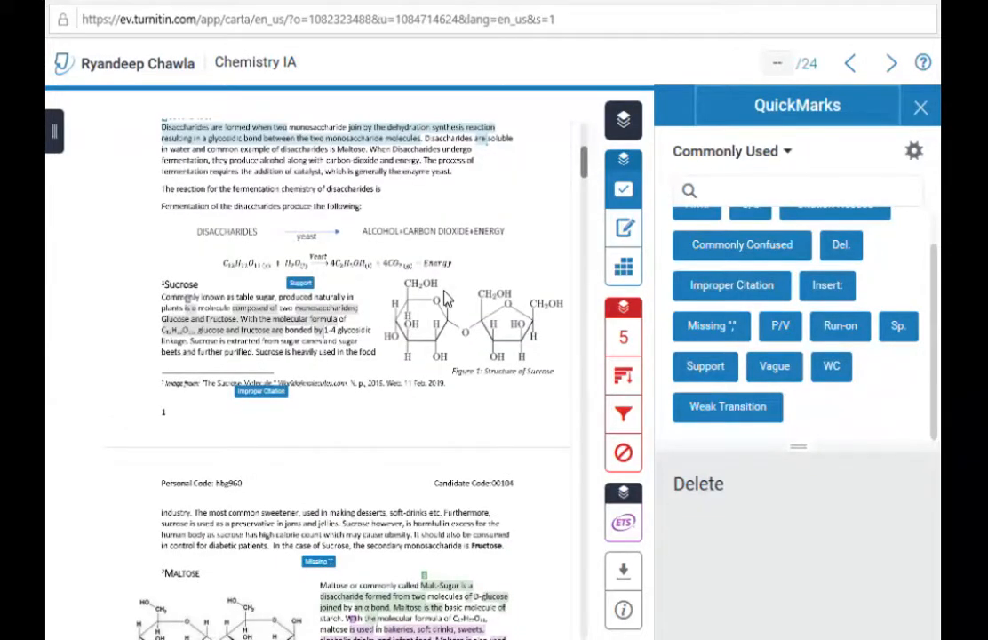
scroll(446, 297, down, 2)
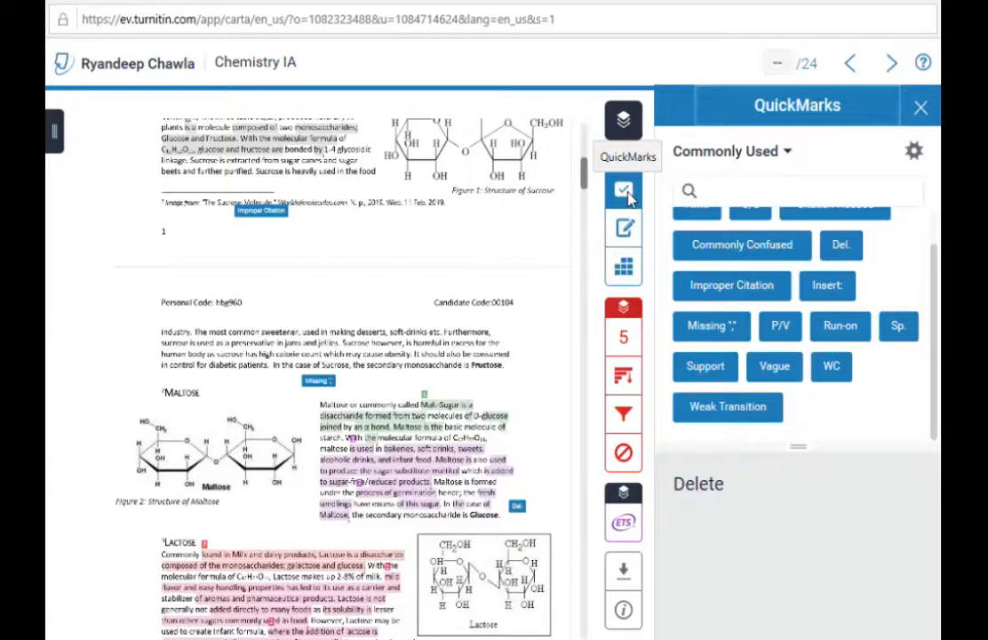
Record a voice comment in the paper's feedback summary and pause the recording
click(624, 234)
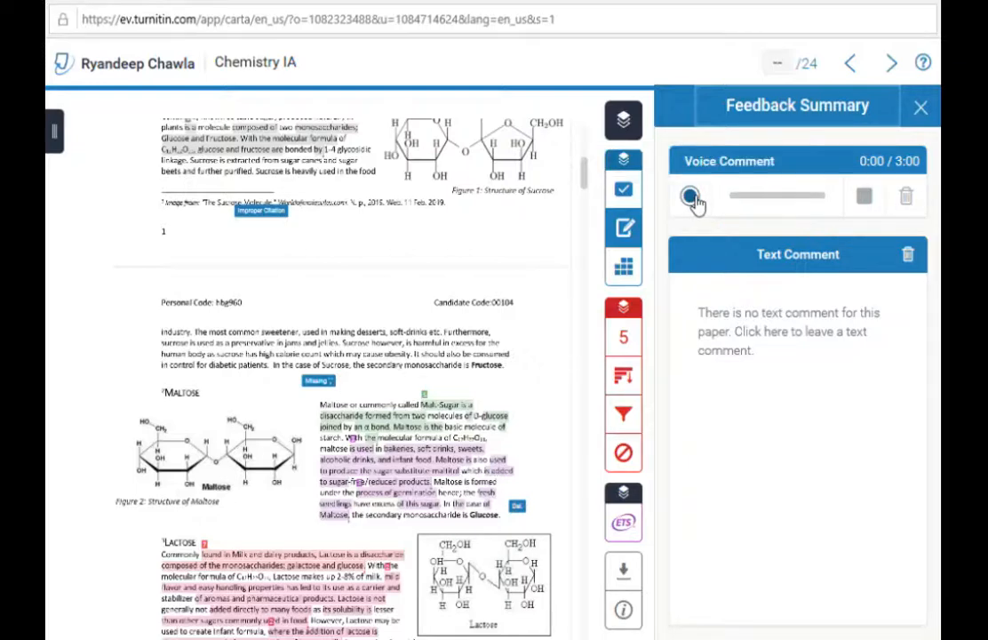
click(691, 196)
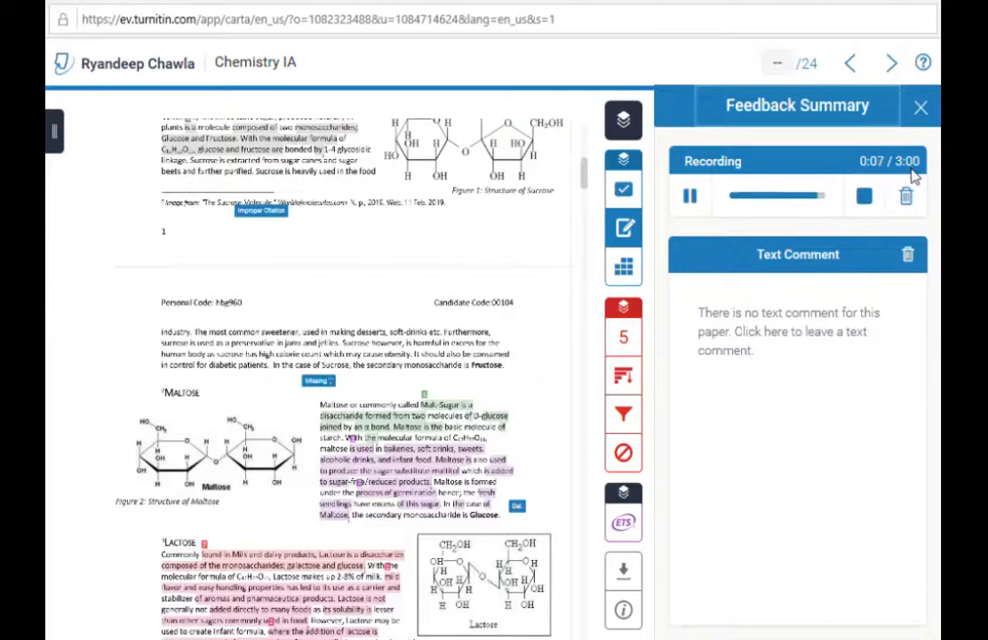
click(692, 201)
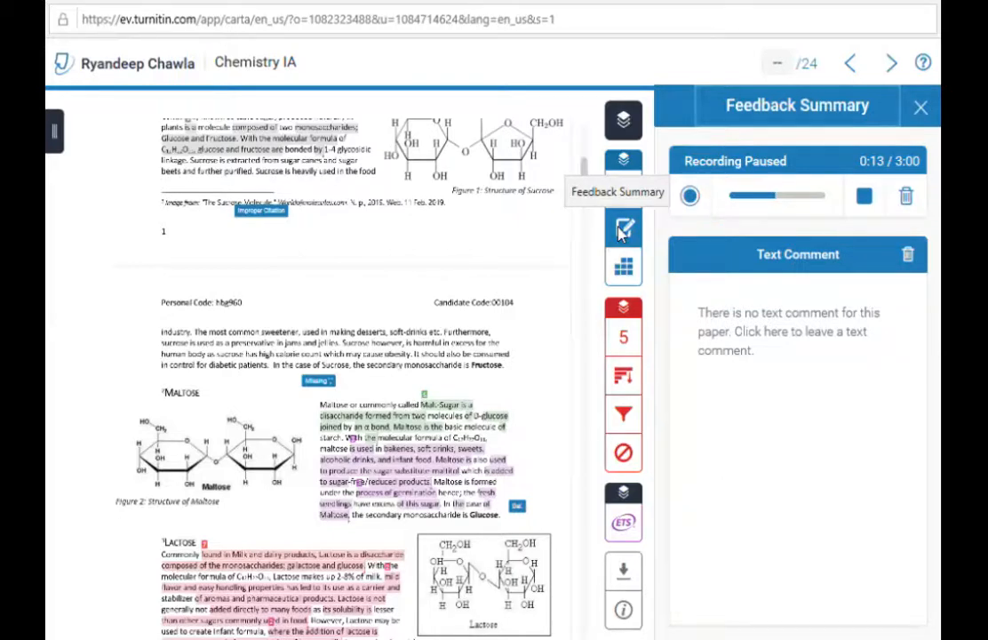
In the IB-Chemistry IA marking rubric, score Prsnl Engmt 2, read the criterion descriptions, and raise the score to 4
click(624, 272)
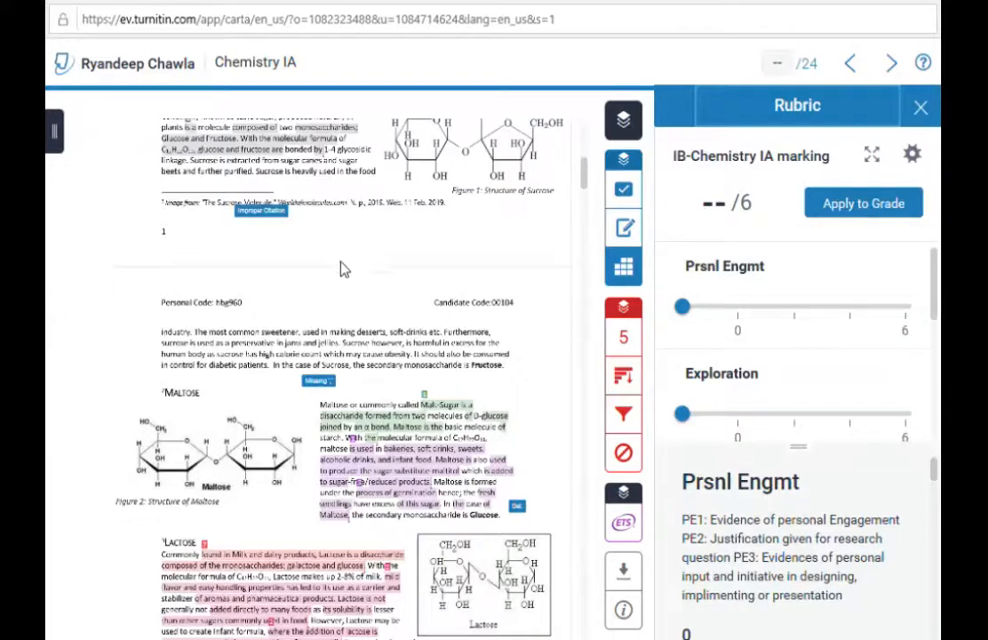
drag(722, 315, 794, 311)
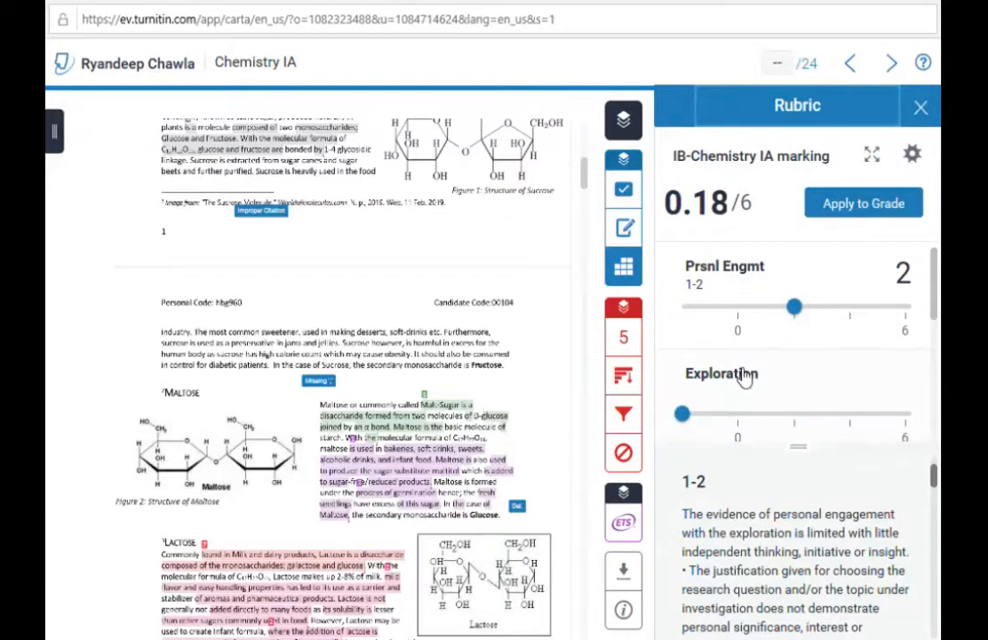
scroll(749, 526, down, 1)
scroll(749, 526, down, 8)
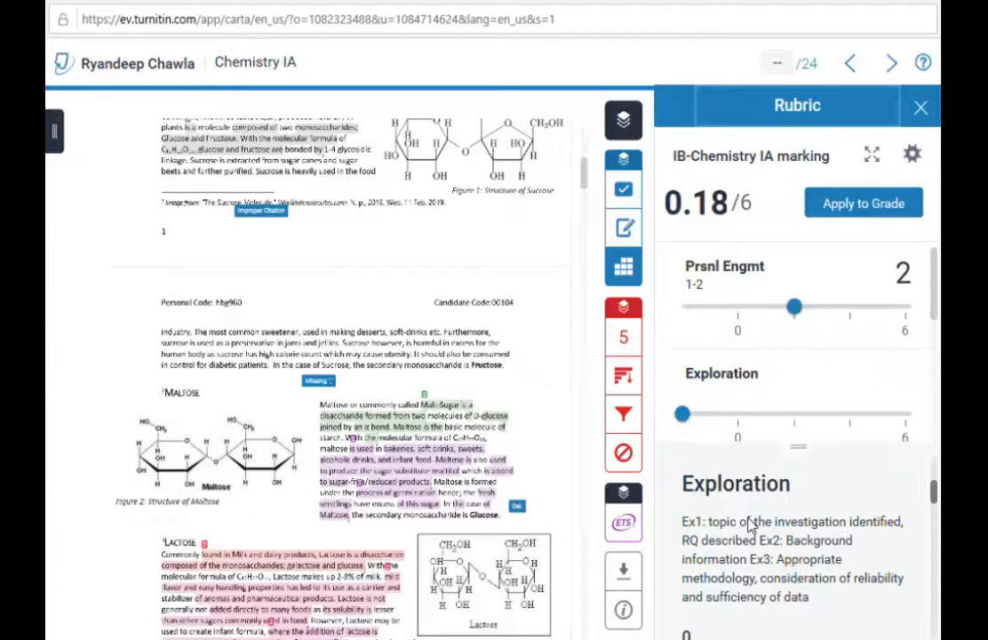
scroll(749, 526, up, 3)
scroll(749, 526, down, 4)
scroll(749, 526, up, 4)
scroll(749, 524, up, 5)
drag(802, 310, 849, 315)
scroll(780, 537, up, 1)
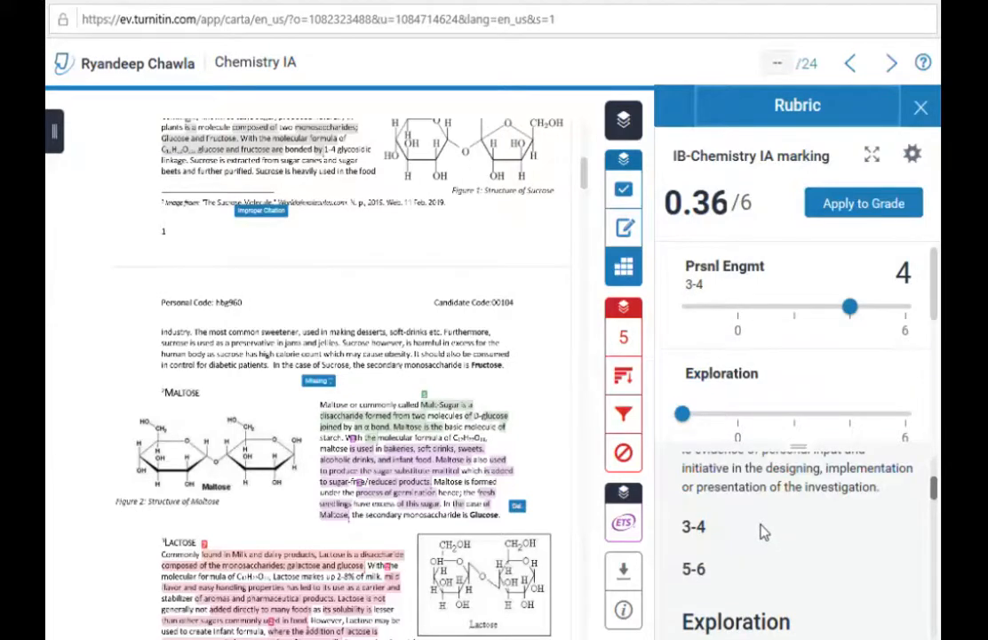
Score Exploration 2, Analysis 0 and Evaluation 0 in the IB-Chemistry IA marking rubric, consulting the Exploration level descriptions
click(797, 419)
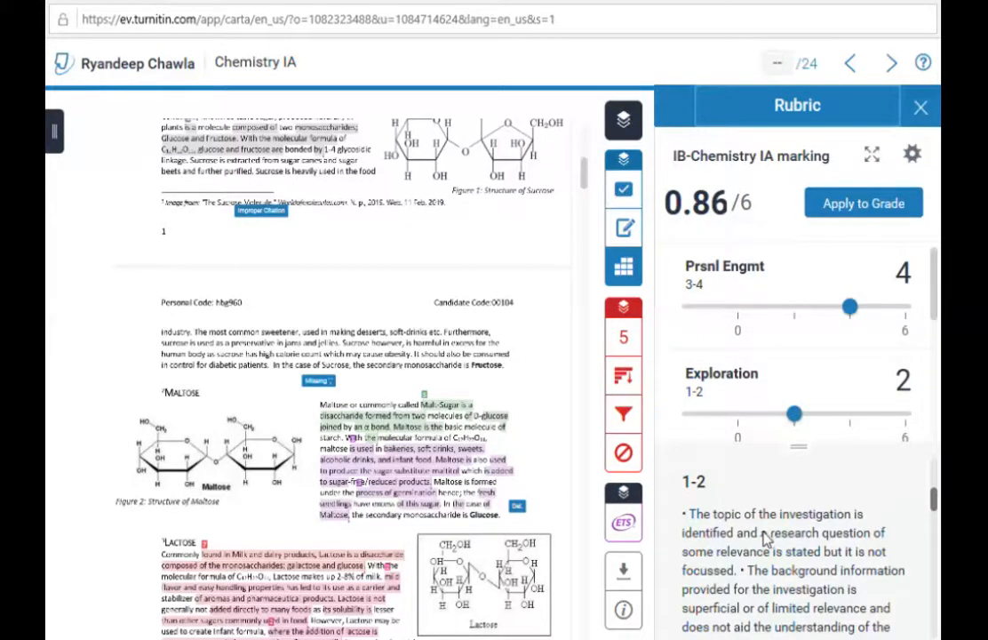
scroll(764, 536, down, 2)
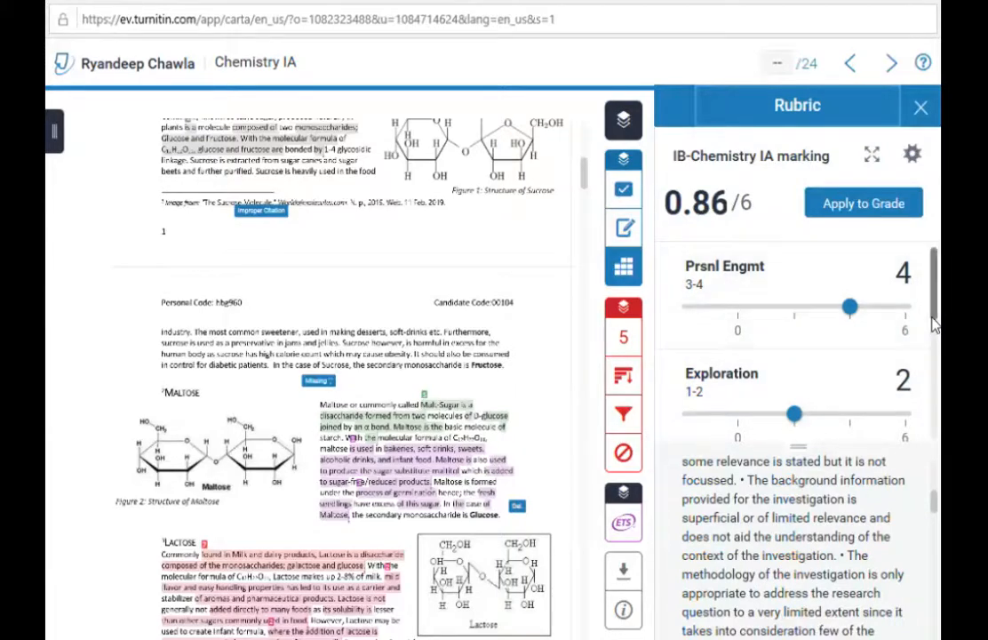
scroll(787, 362, down, 1)
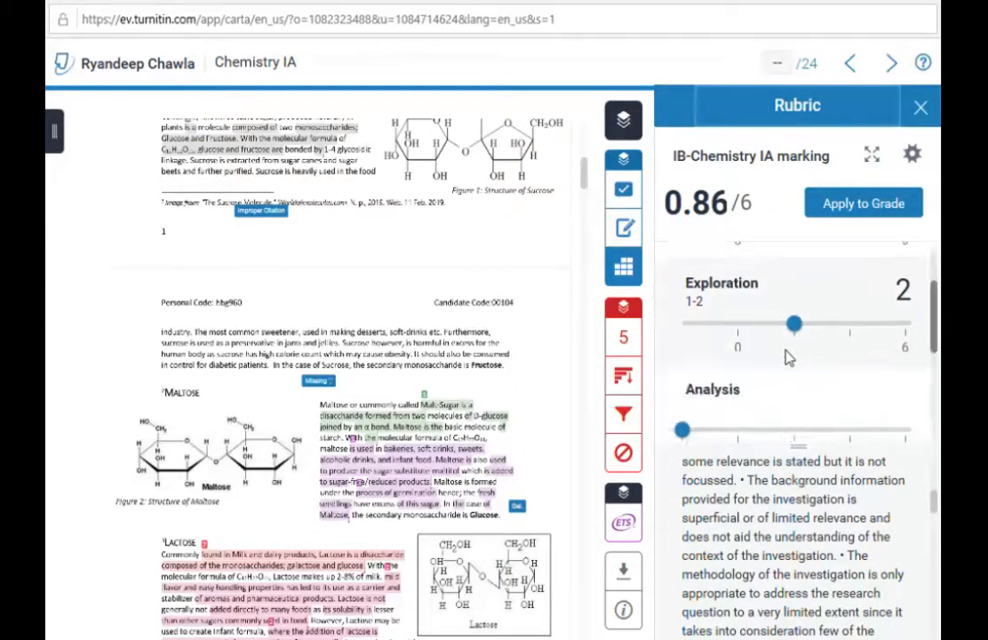
scroll(788, 353, down, 2)
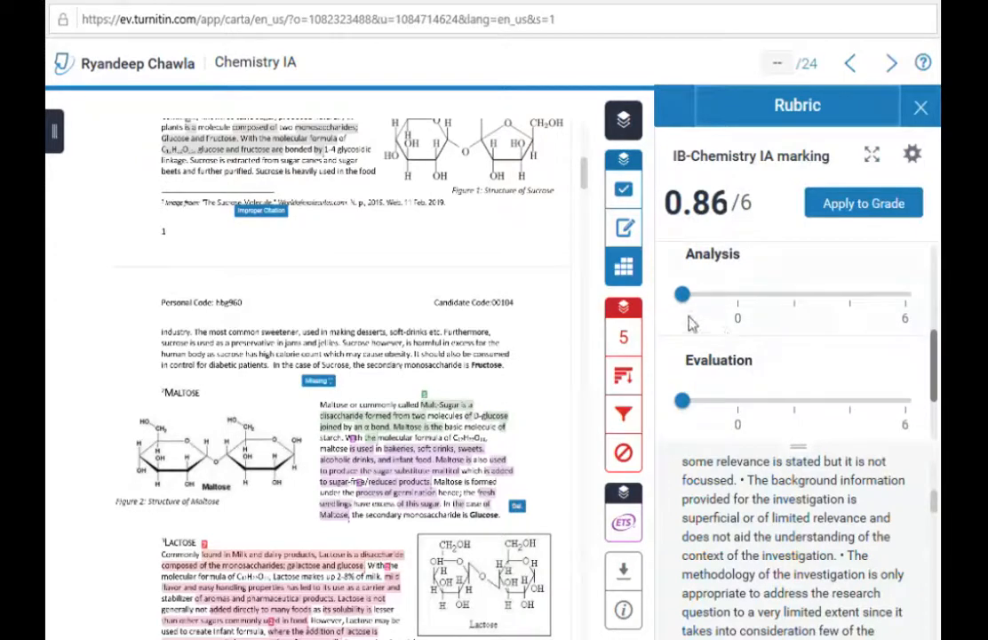
click(759, 302)
click(753, 404)
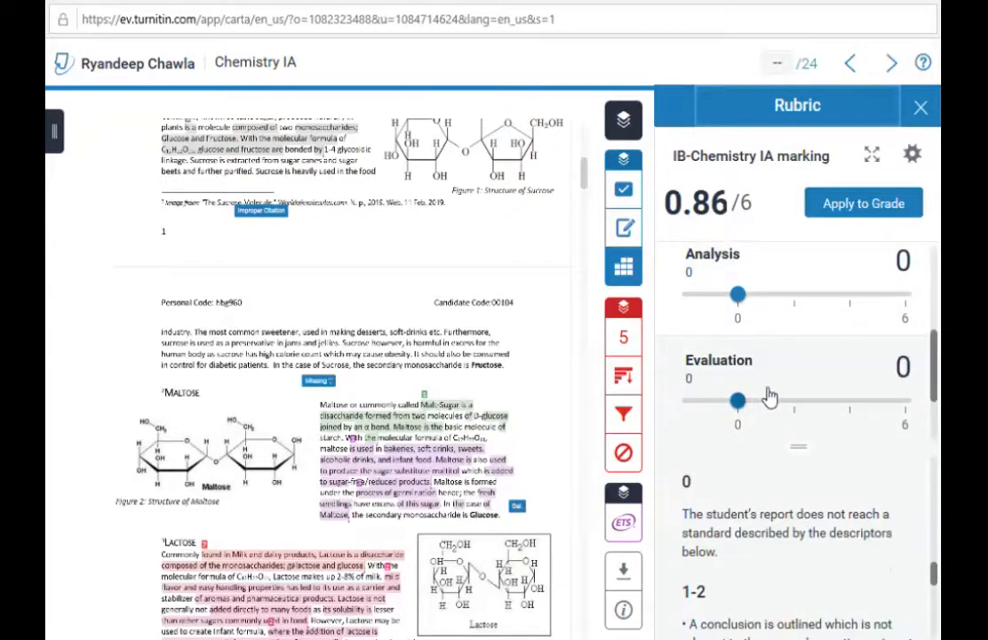
scroll(764, 329, up, 2)
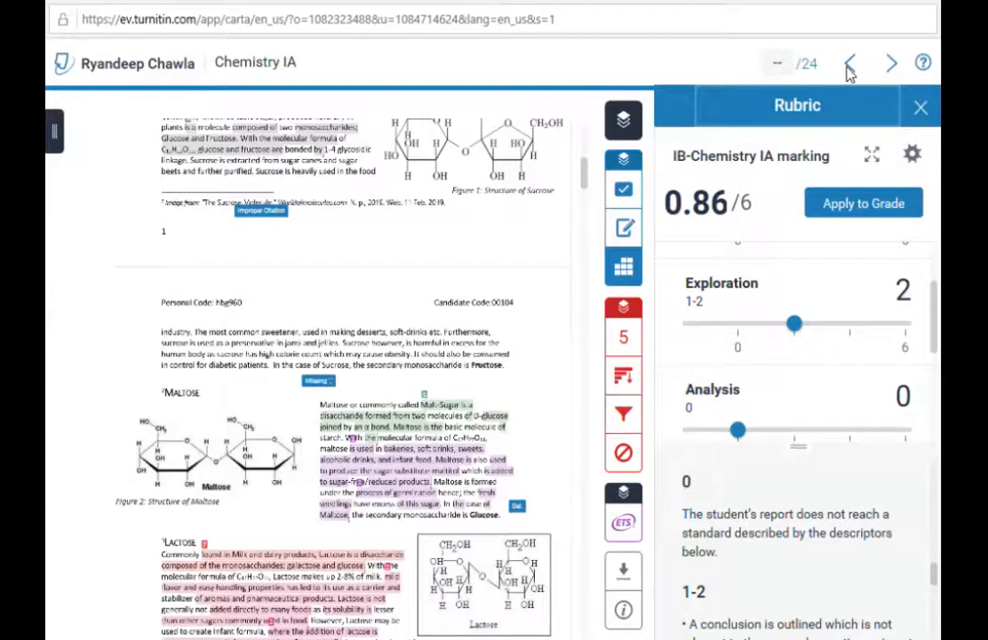
Move to the next submitted paper, discarding the unsaved voice comment, and open its Match Overview
click(893, 64)
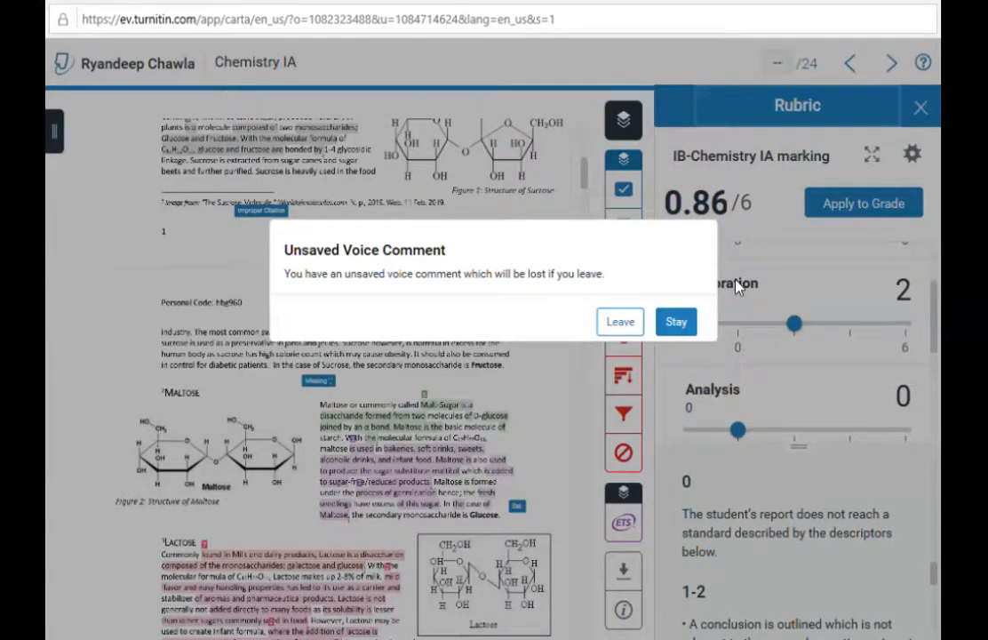
click(631, 324)
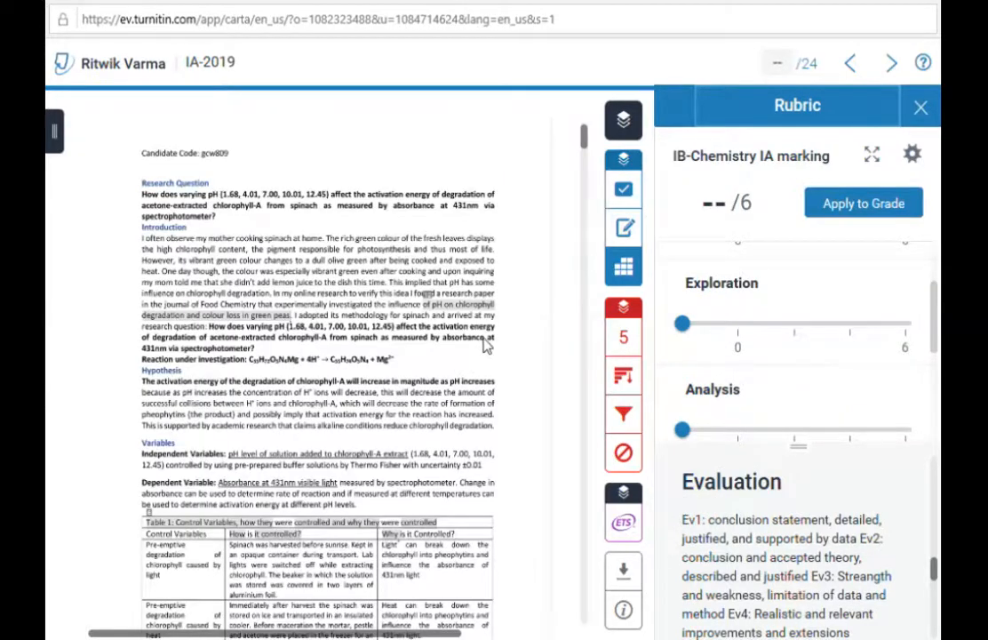
click(624, 342)
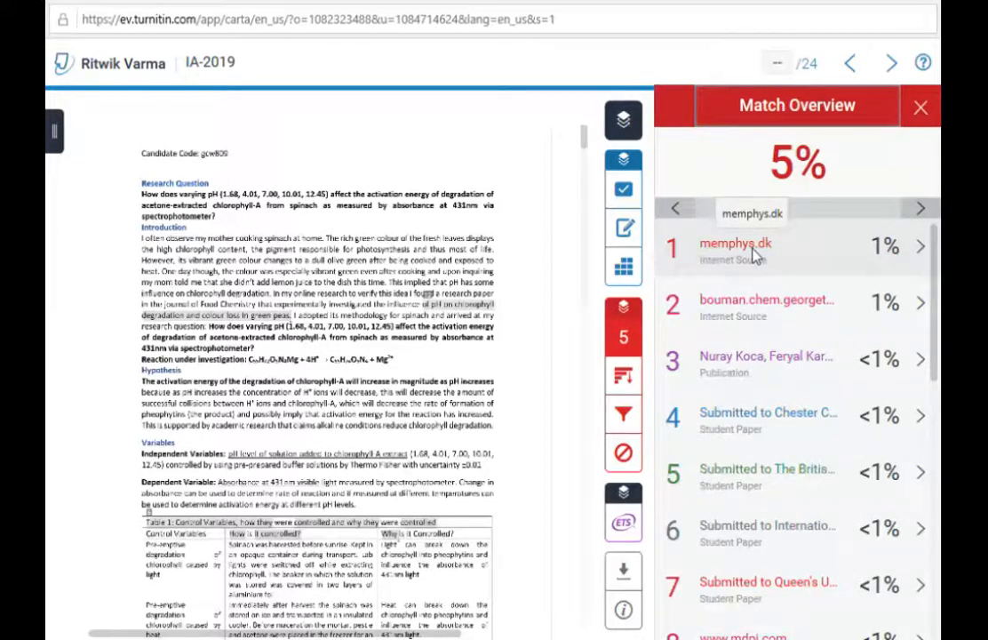
Inspect the memphys.dk and bouman.chem.georgetown.edu matches in the IA-2019 paper and look through the whole list of matched sources
click(749, 254)
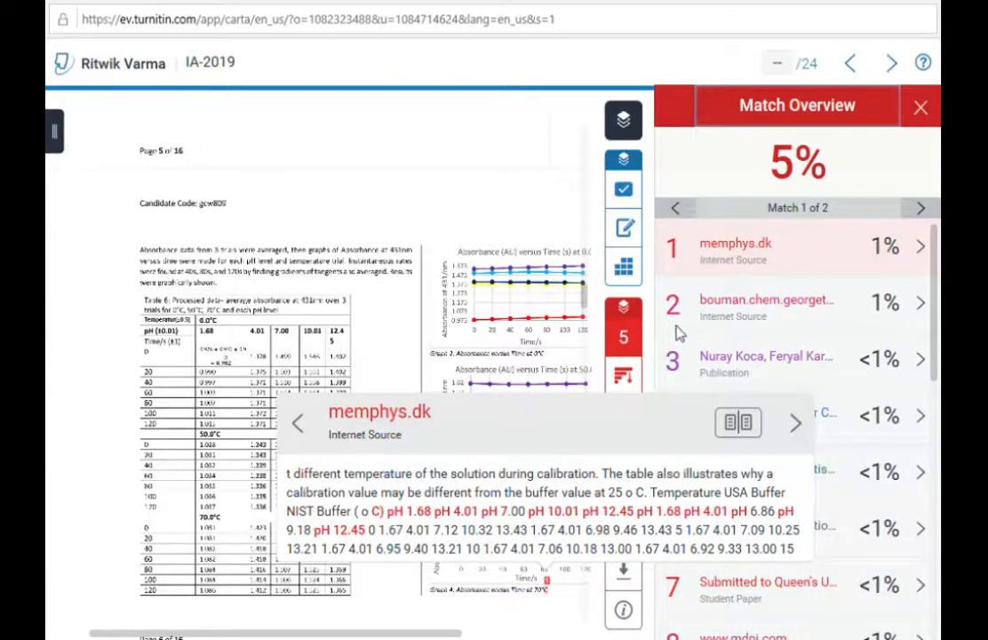
click(751, 302)
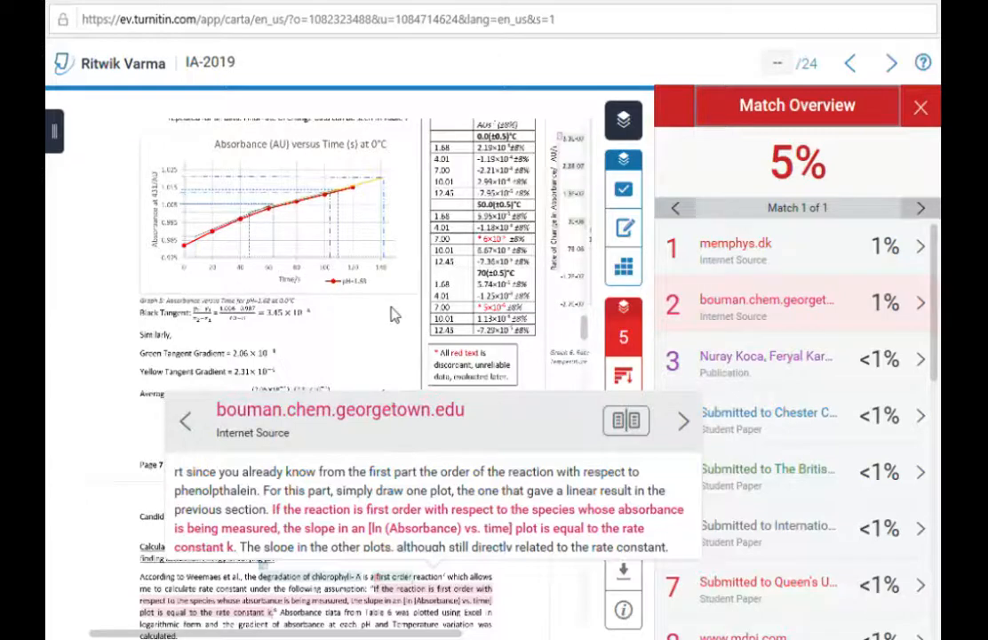
click(751, 367)
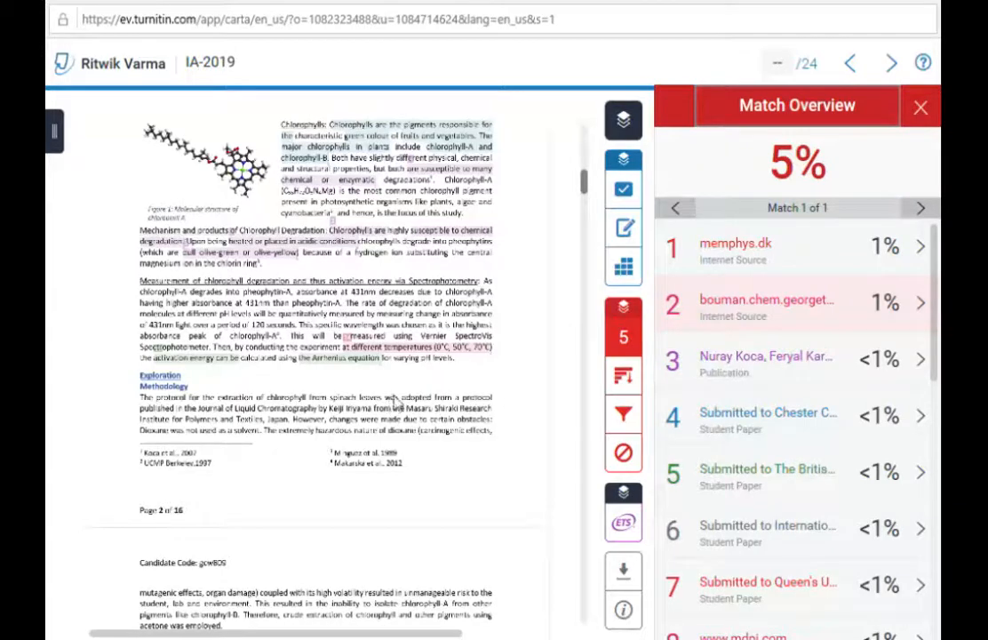
scroll(930, 375, down, 5)
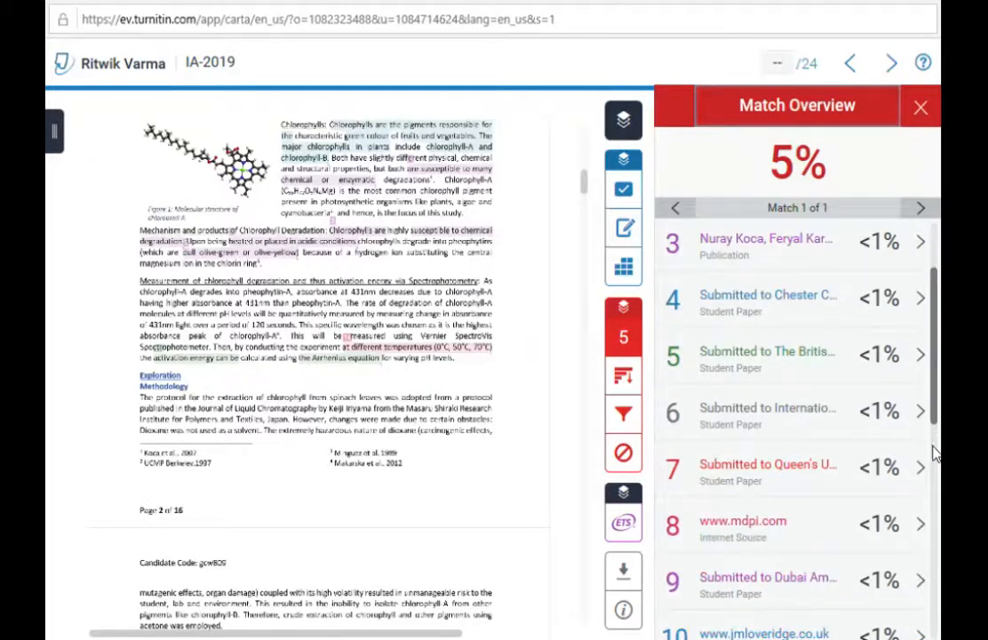
scroll(933, 501, down, 10)
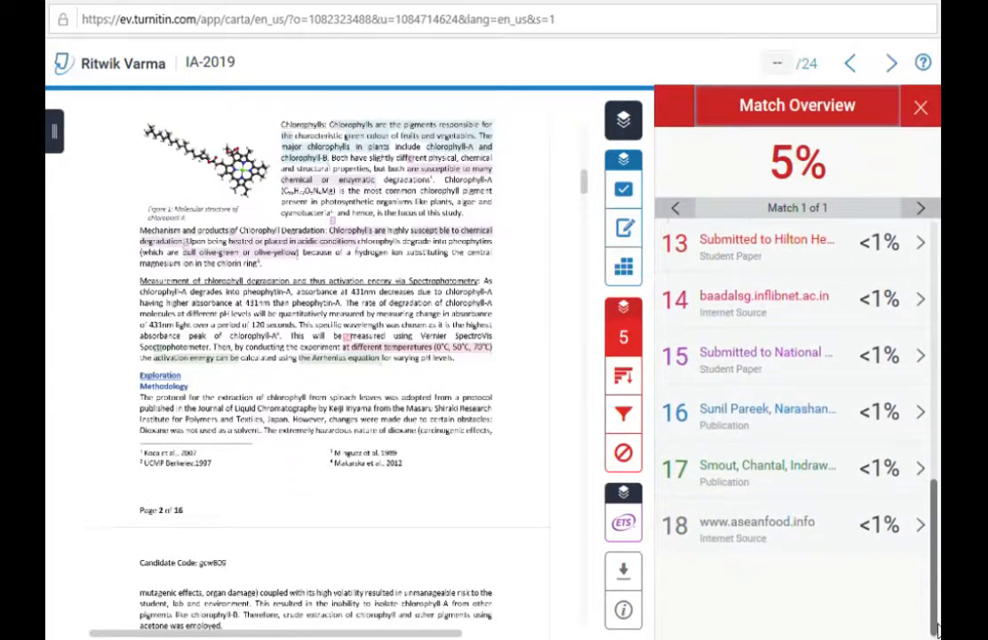
scroll(933, 444, up, 10)
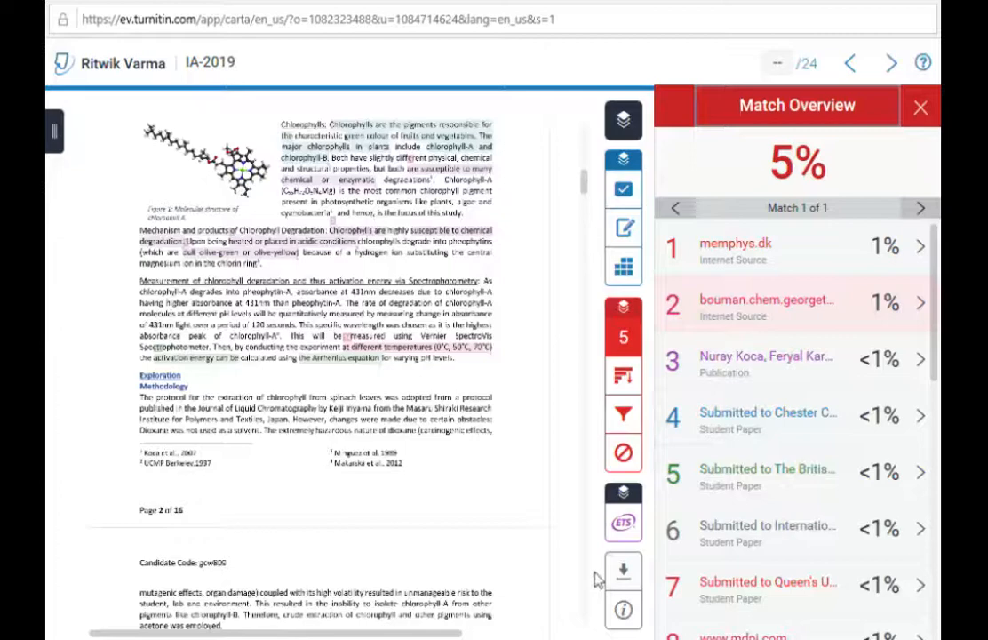
Review the download options for the IA-2019 paper and its submission details, closing both without downloading anything
click(622, 573)
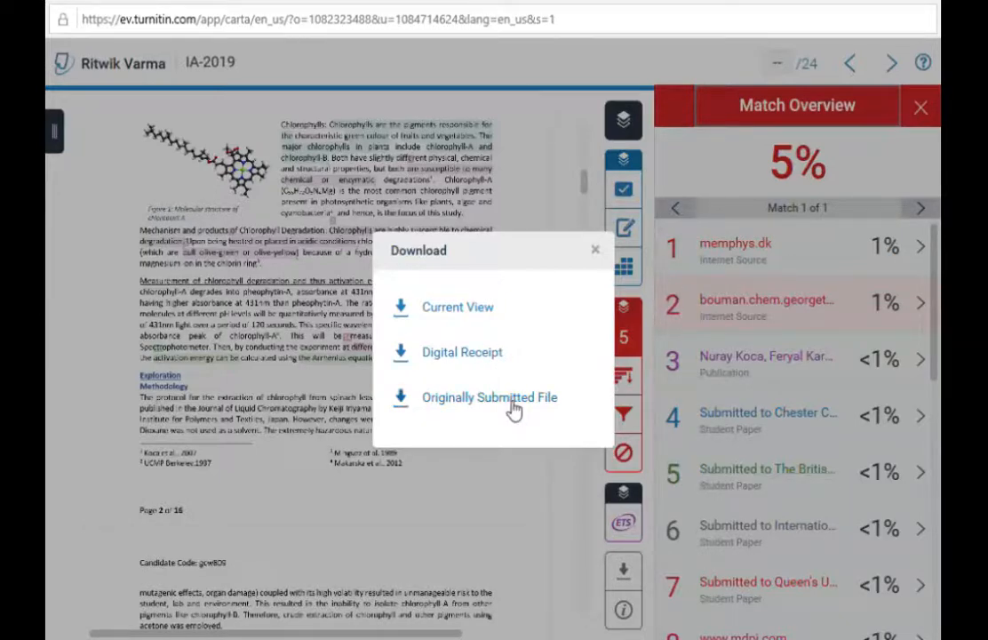
click(596, 251)
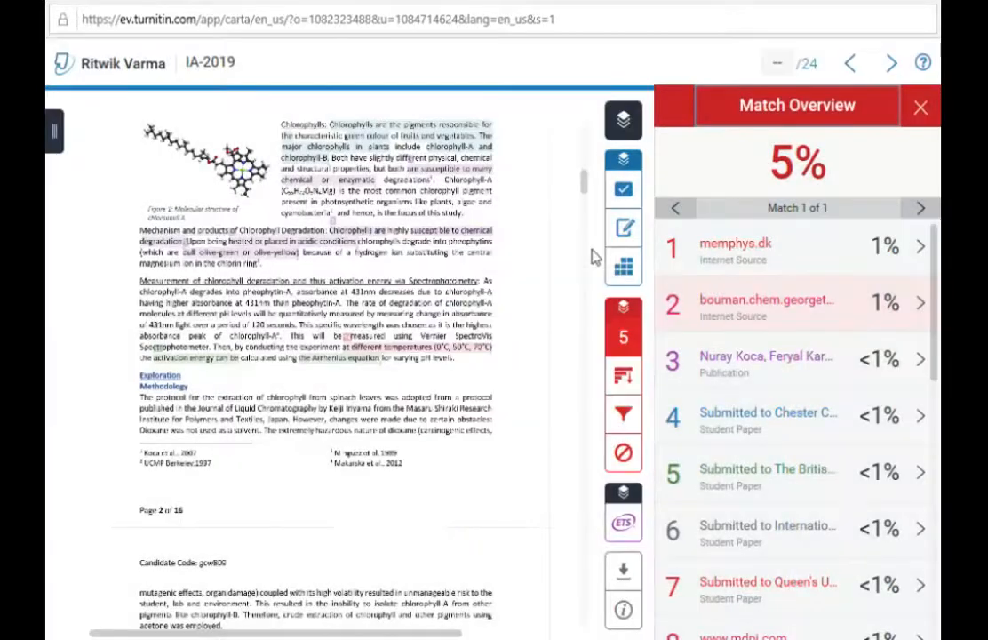
click(624, 610)
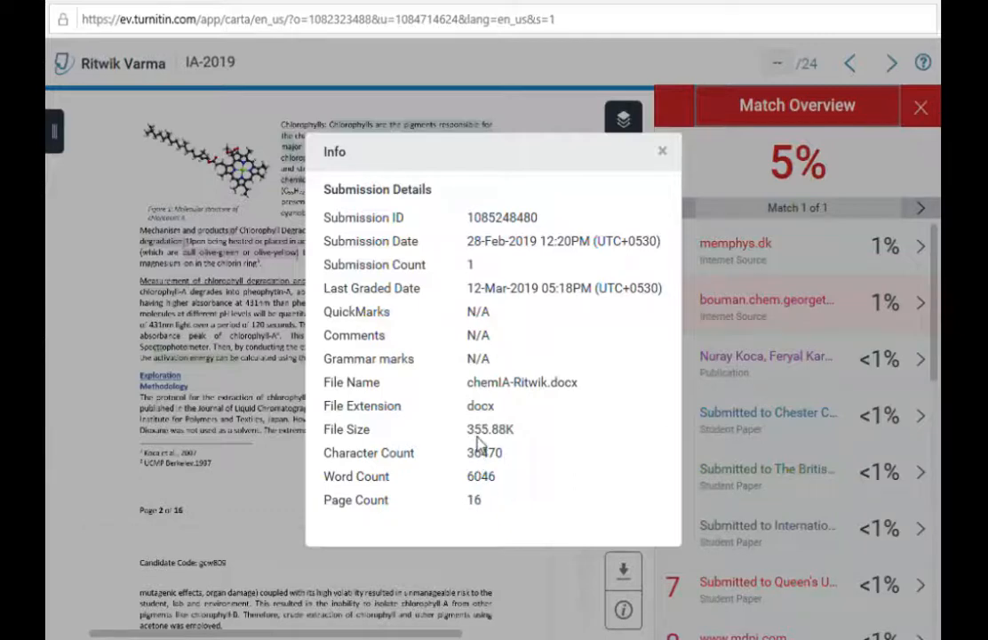
click(663, 152)
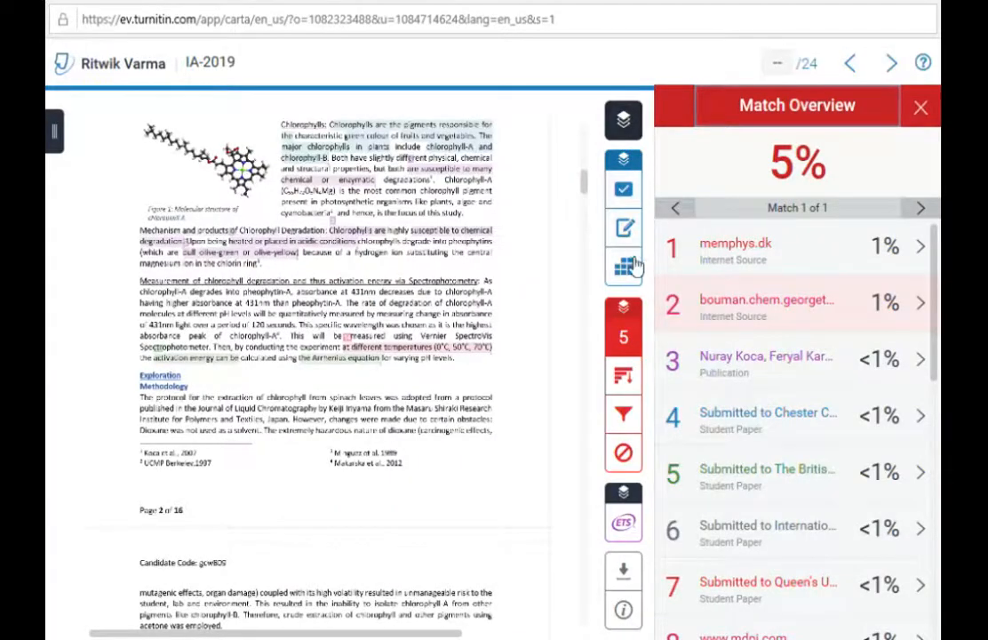
Switch from the similarity matches to the grading layer's QuickMarks and advance to the following submitted paper
click(628, 200)
click(895, 65)
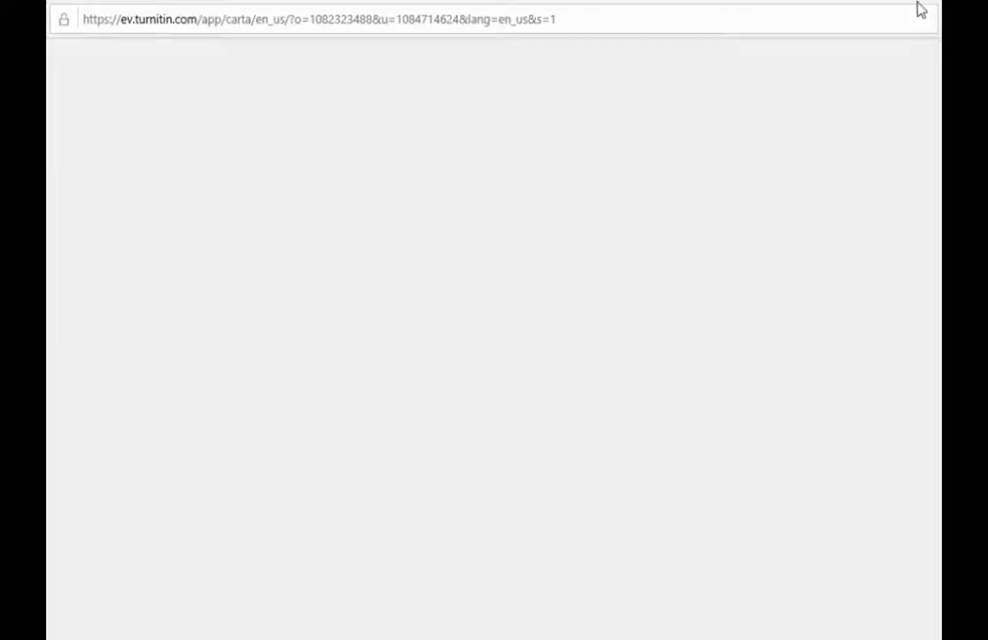